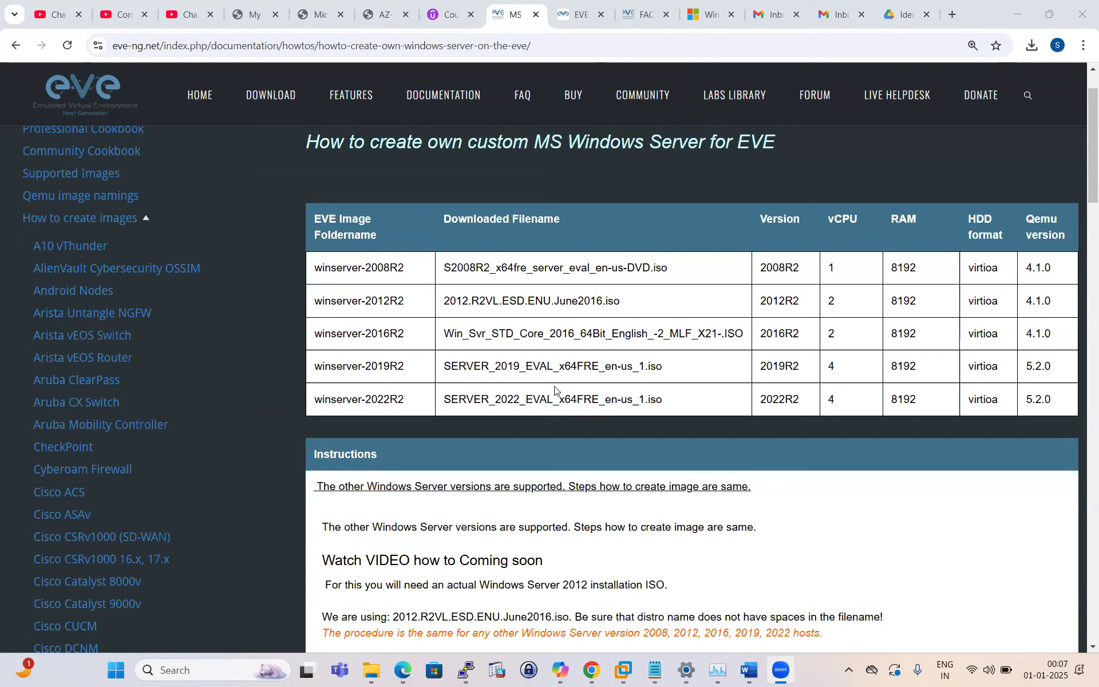
Step: Browse the Windows Server download, EVE lab topology and Windows Server how-to pages
click(715, 21)
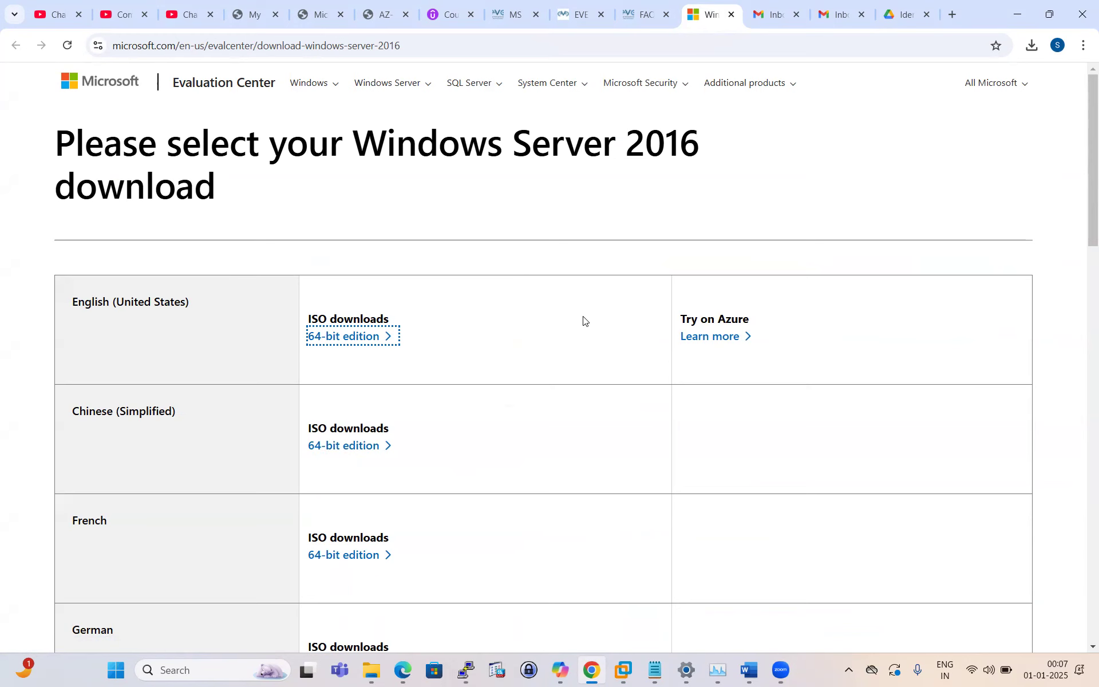
click(581, 19)
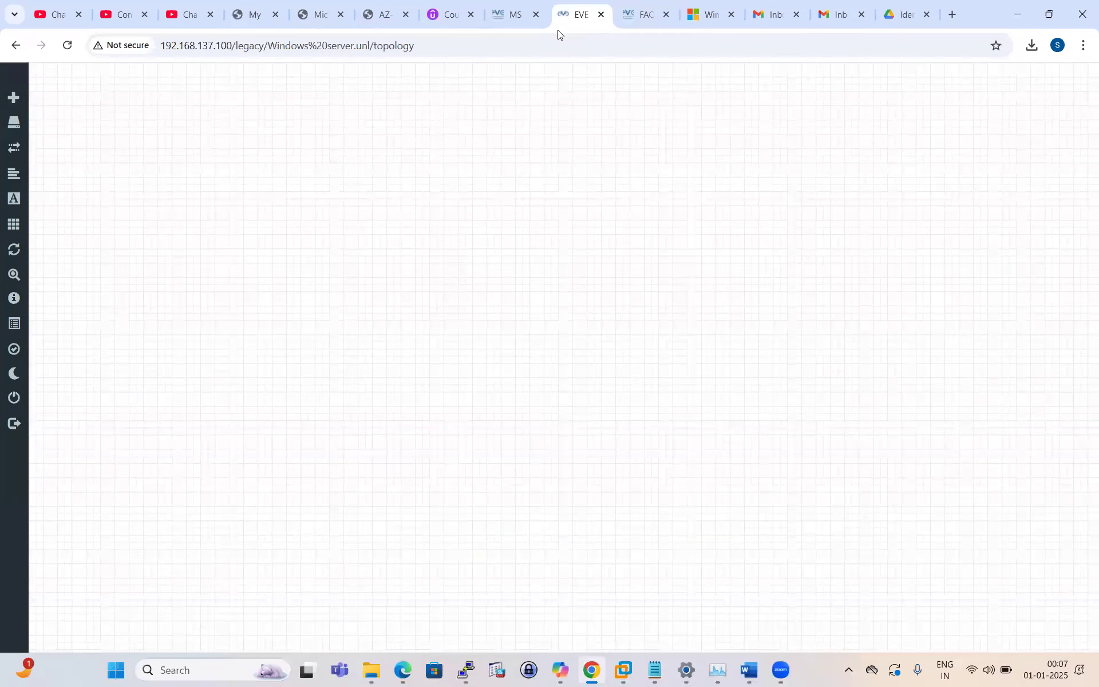
click(525, 20)
scroll(436, 342, down, 2)
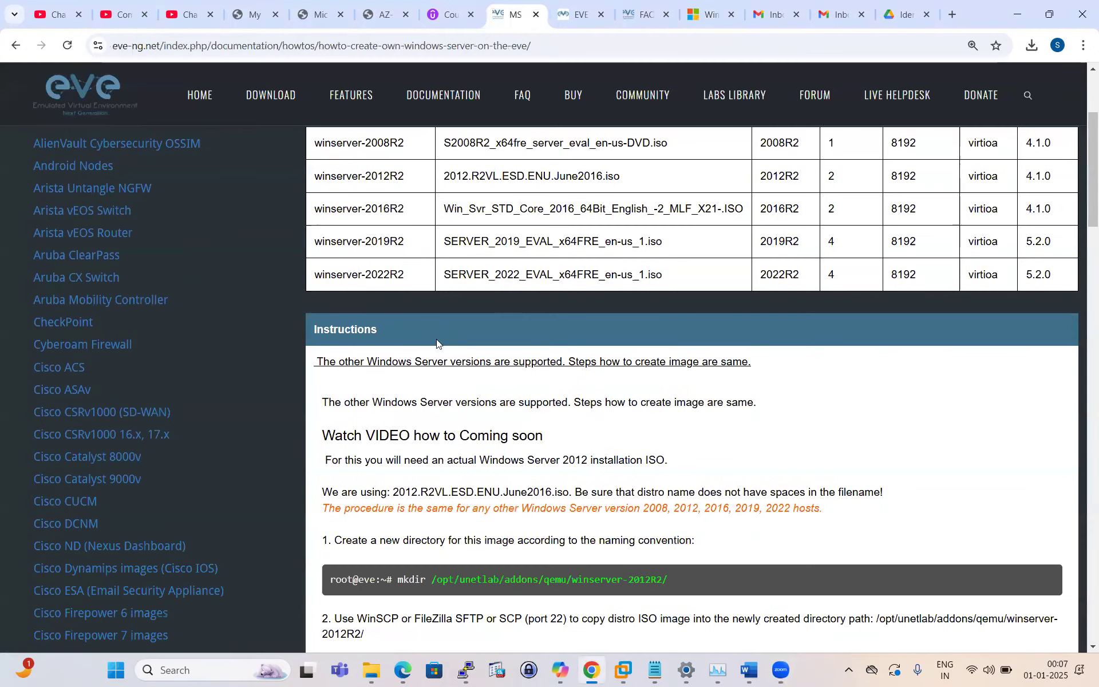
scroll(437, 342, up, 4)
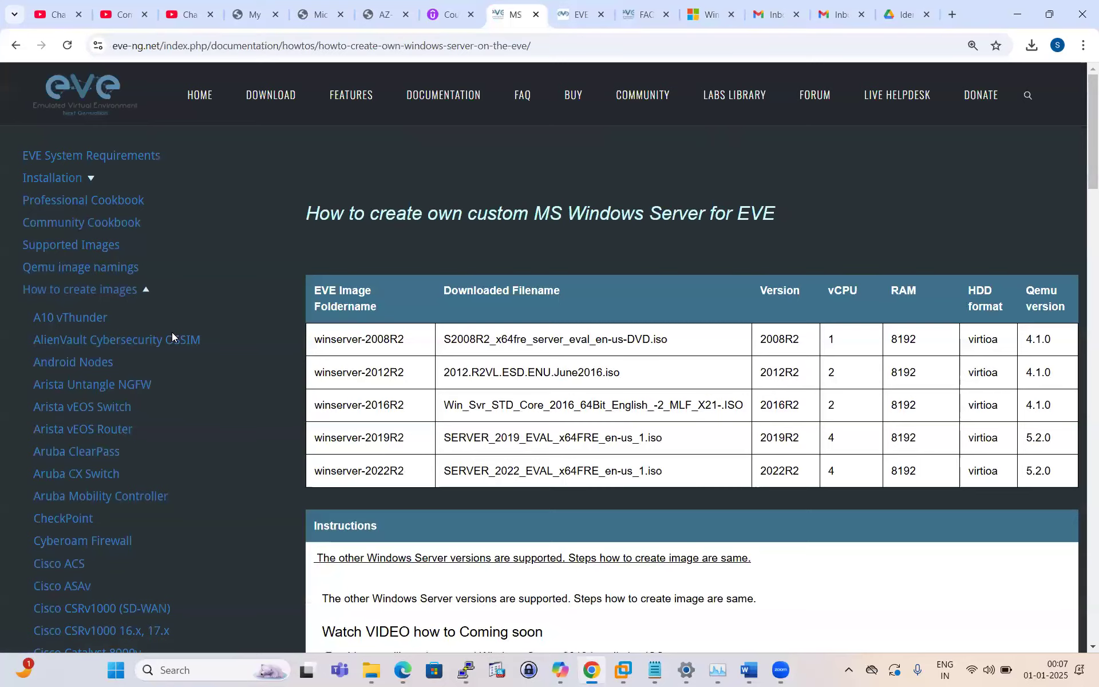
scroll(149, 372, down, 11)
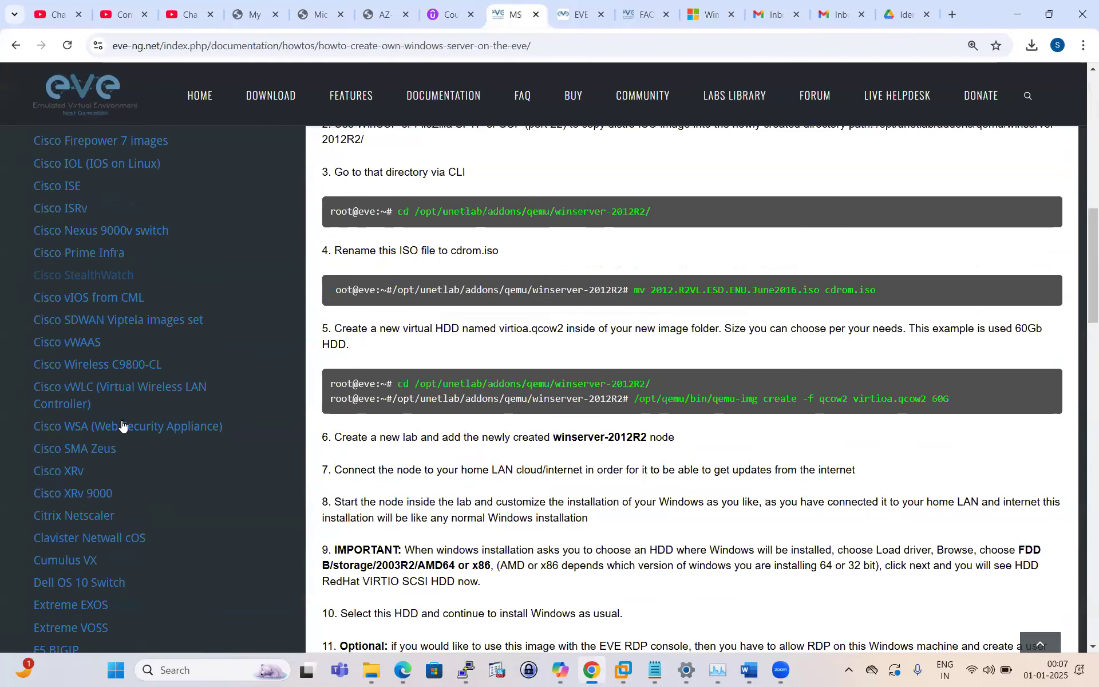
scroll(120, 426, down, 9)
scroll(117, 312, down, 5)
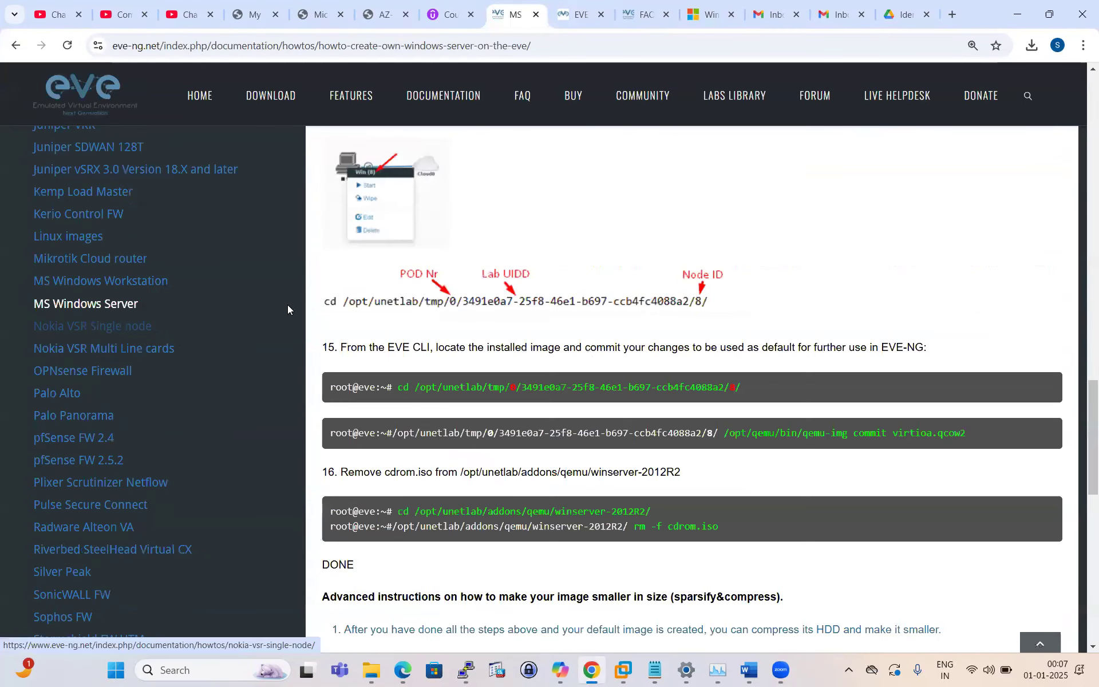
scroll(600, 391, up, 10)
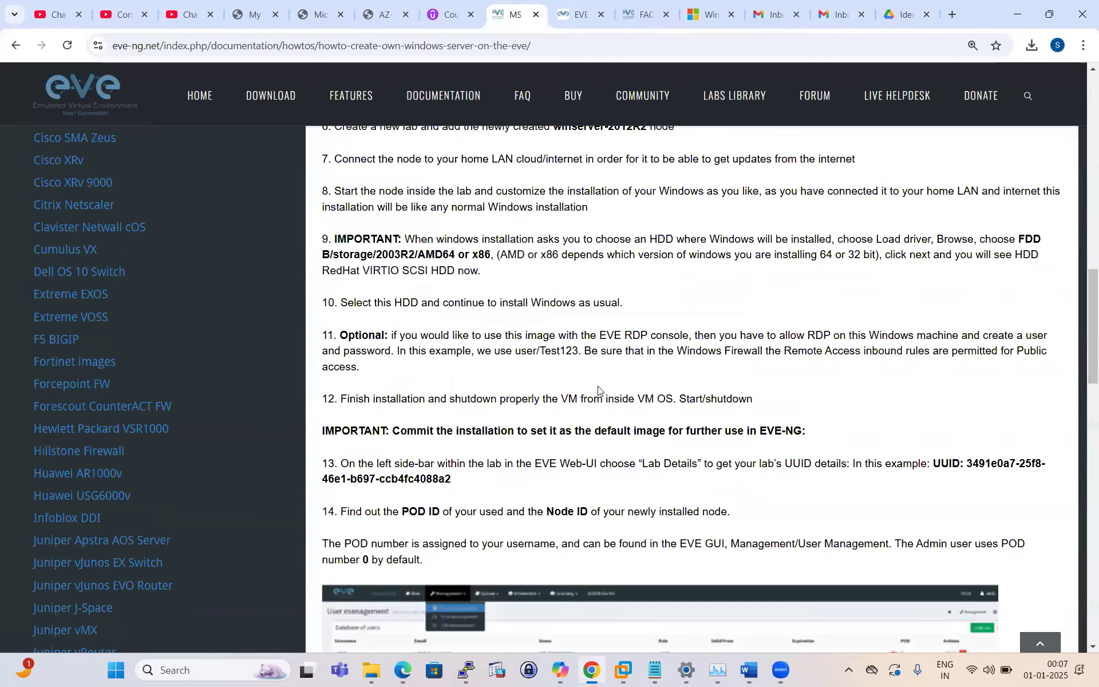
scroll(598, 389, up, 6)
scroll(504, 303, up, 6)
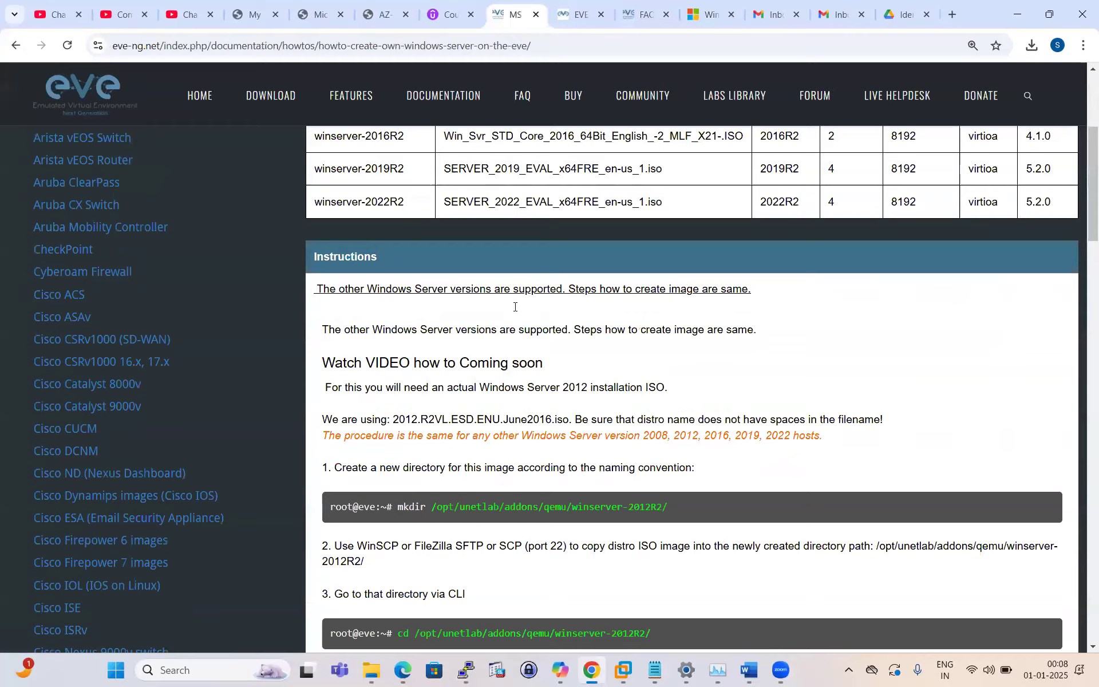
scroll(515, 309, up, 4)
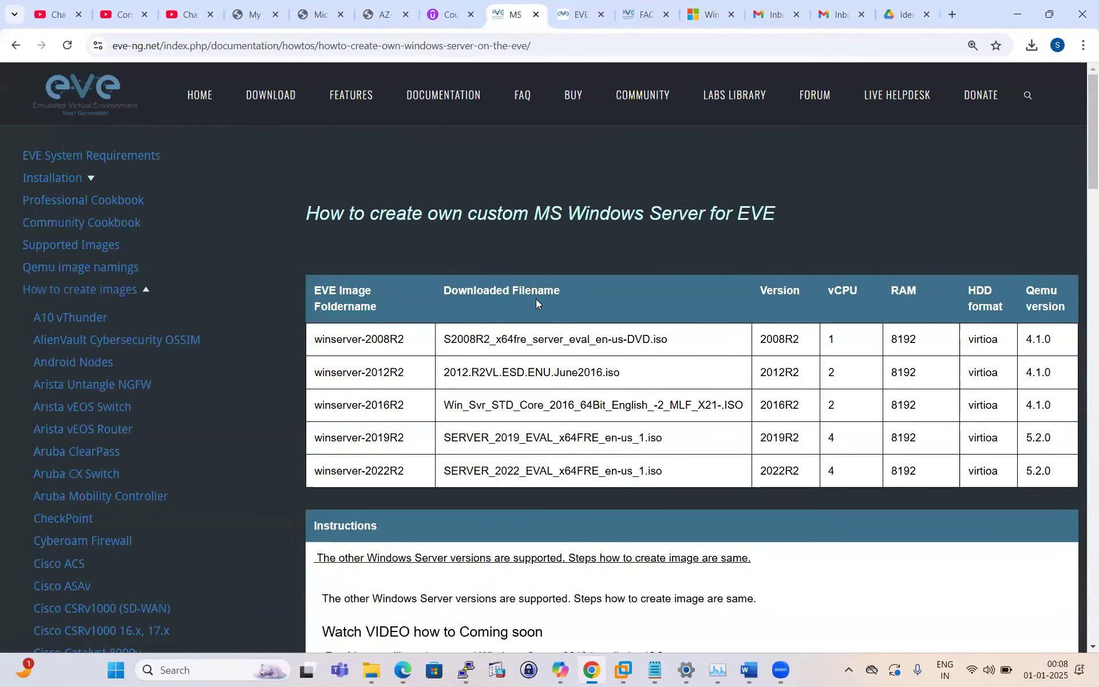
scroll(536, 298, down, 1)
Step: Highlight the winserver-2016R2 folder name, ISO filename and step 1 text in the how-to
drag(319, 333, 746, 333)
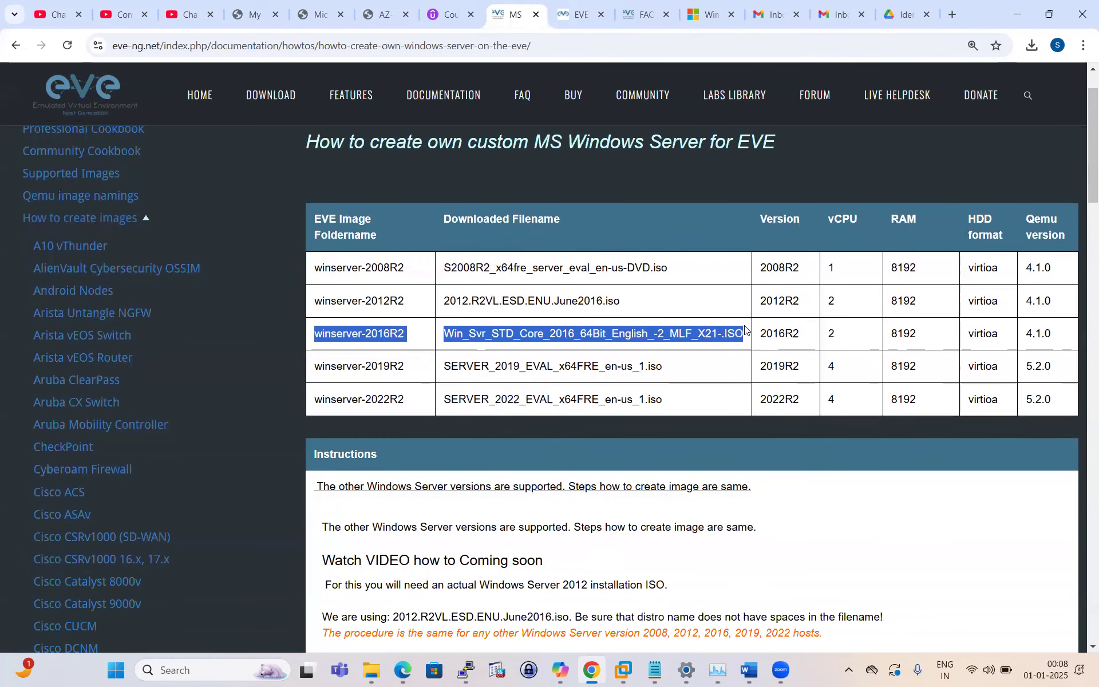
scroll(532, 347, down, 5)
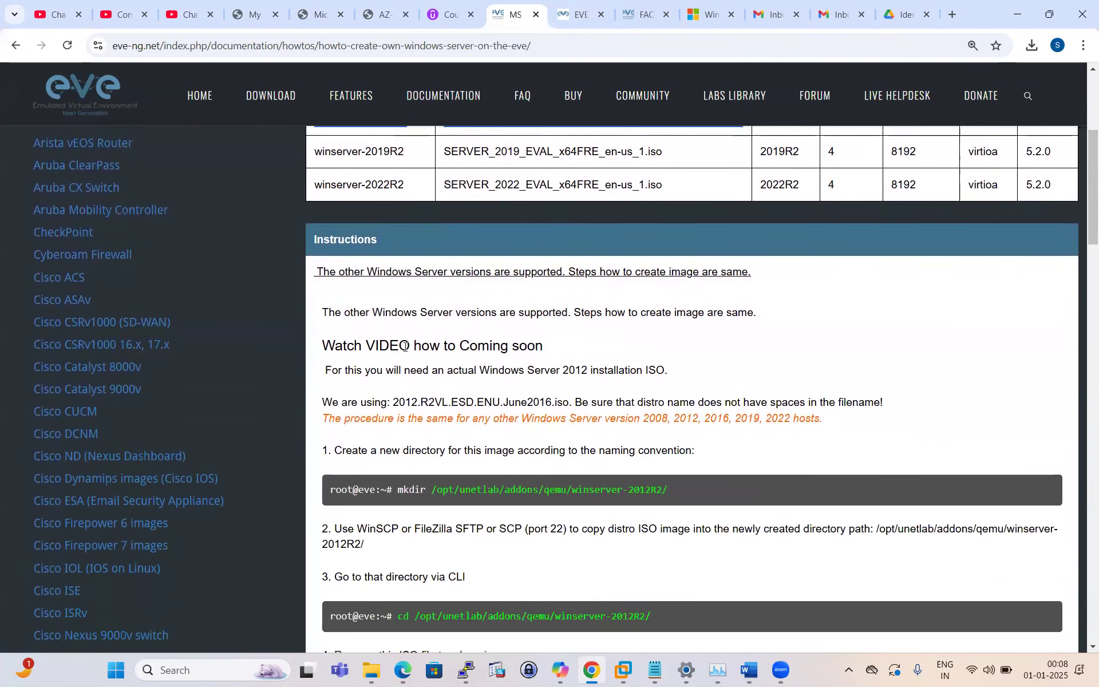
scroll(407, 347, down, 2)
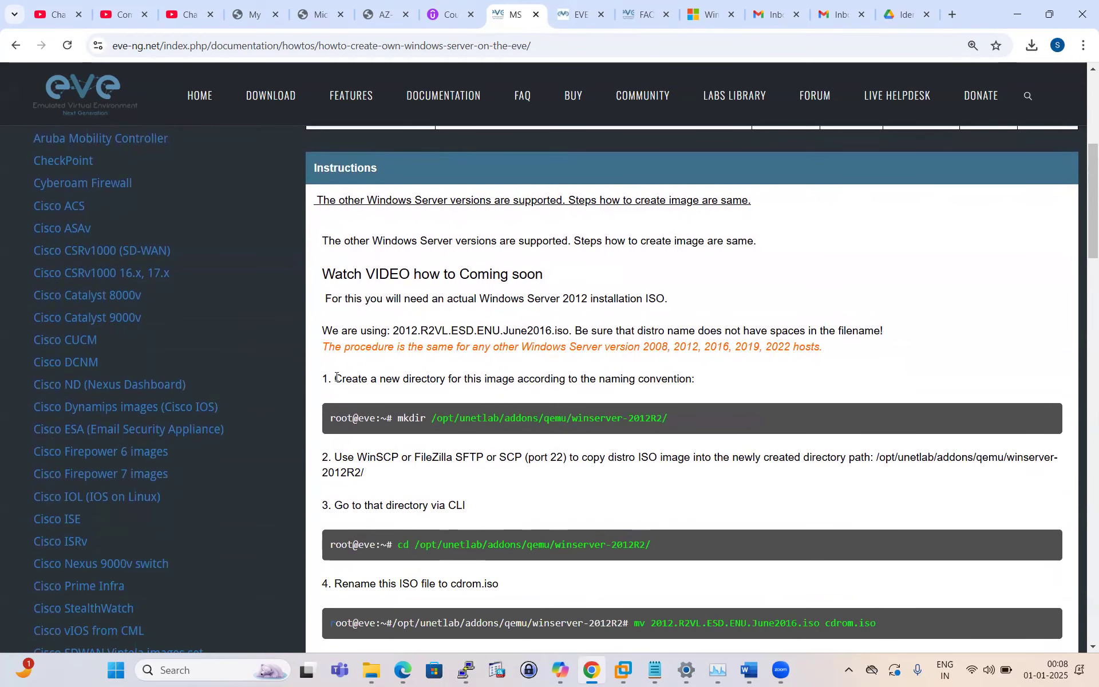
drag(333, 379, 708, 374)
click(725, 380)
scroll(667, 385, down, 1)
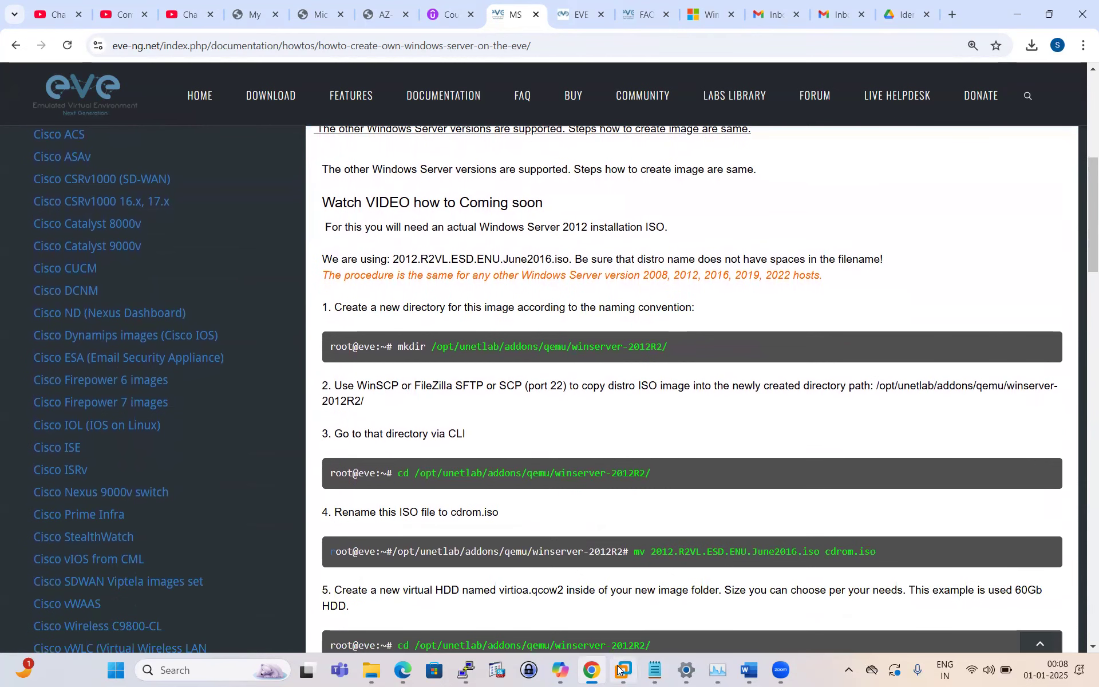
Step: Dismiss the PuTTY fatal connection error and start a new connection to 192.168.137.100
click(468, 670)
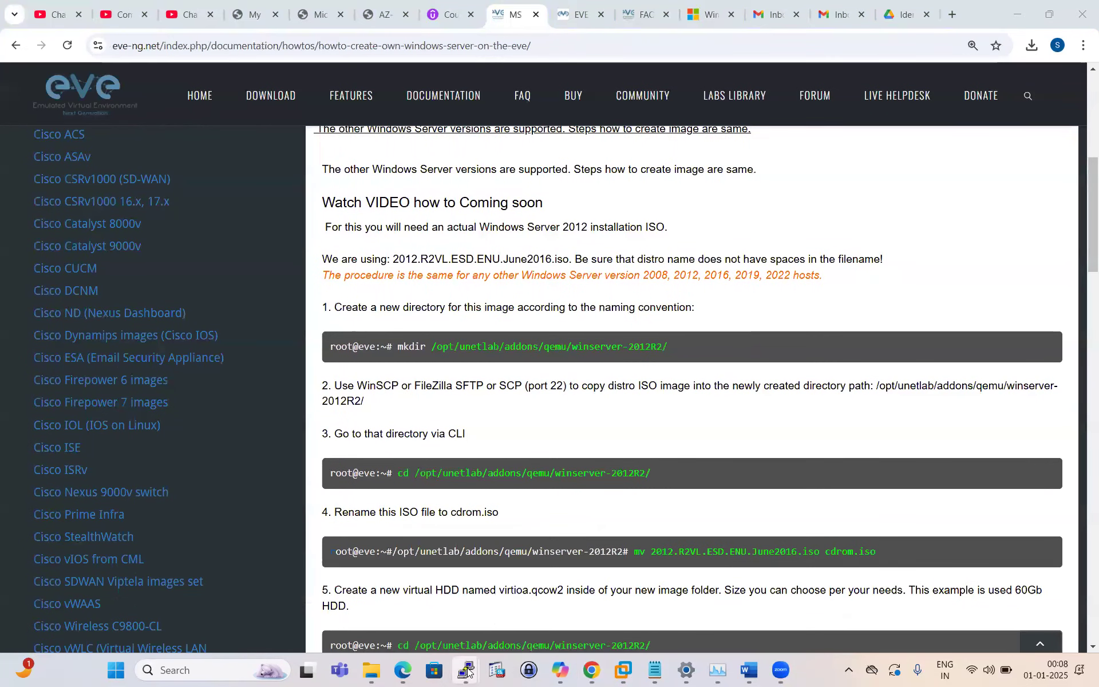
click(601, 538)
click(623, 382)
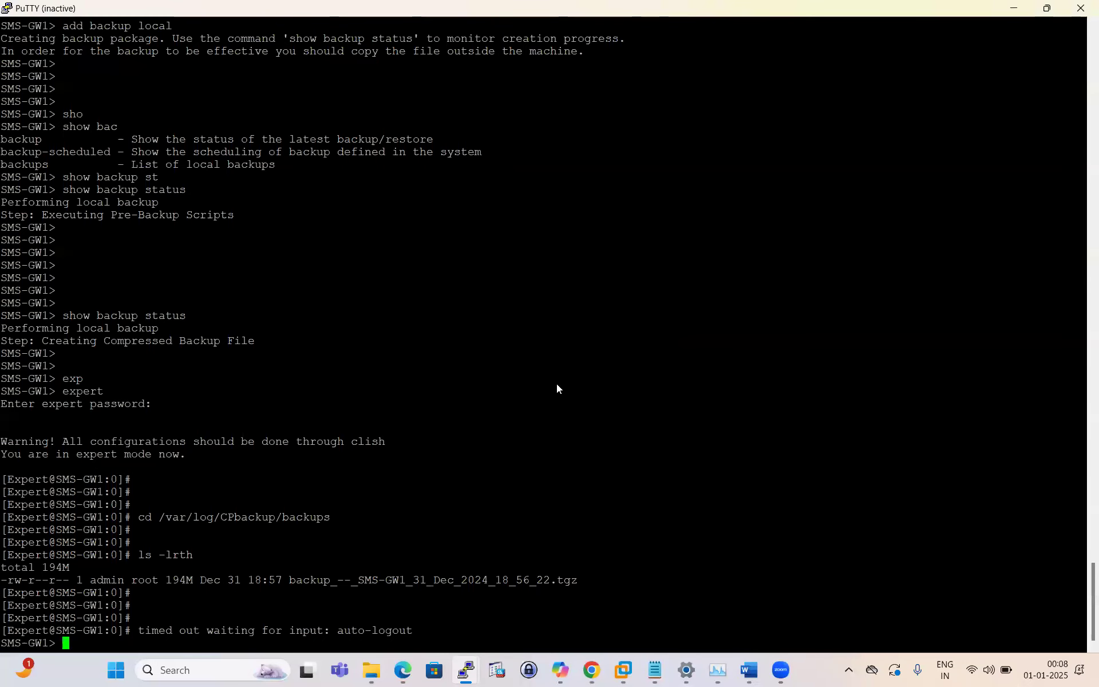
click(466, 670)
click(468, 669)
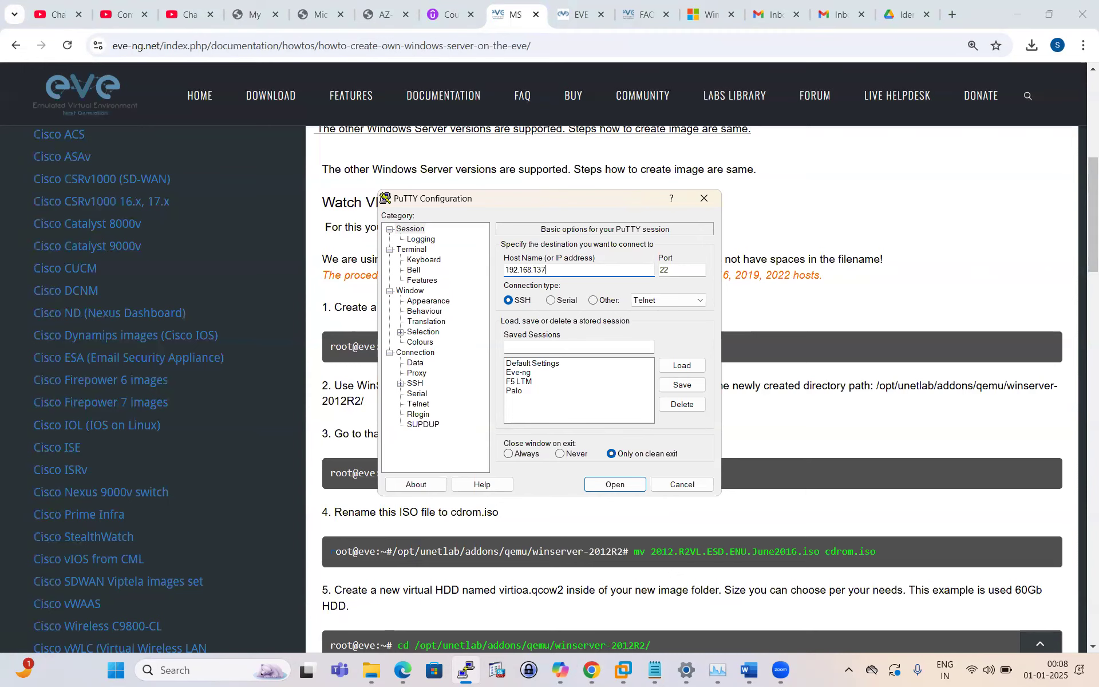
text(00)
key(Return)
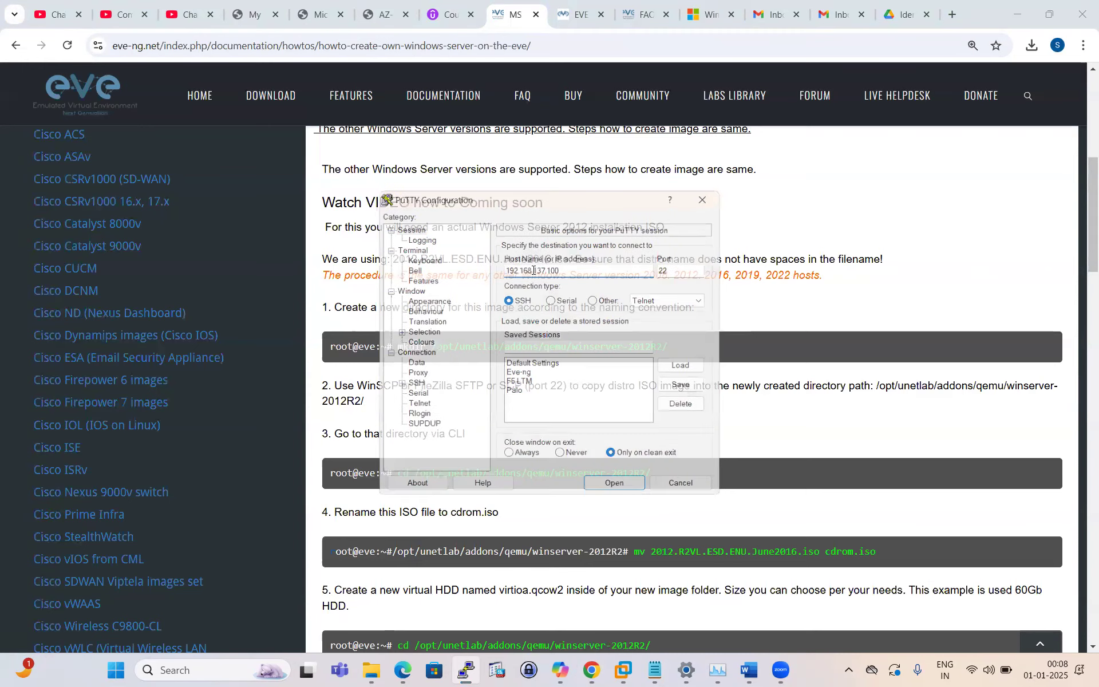
Step: Enter admin as the login, duplicate the session, close the first window, and maximise the new one
text(admin)
key(Return)
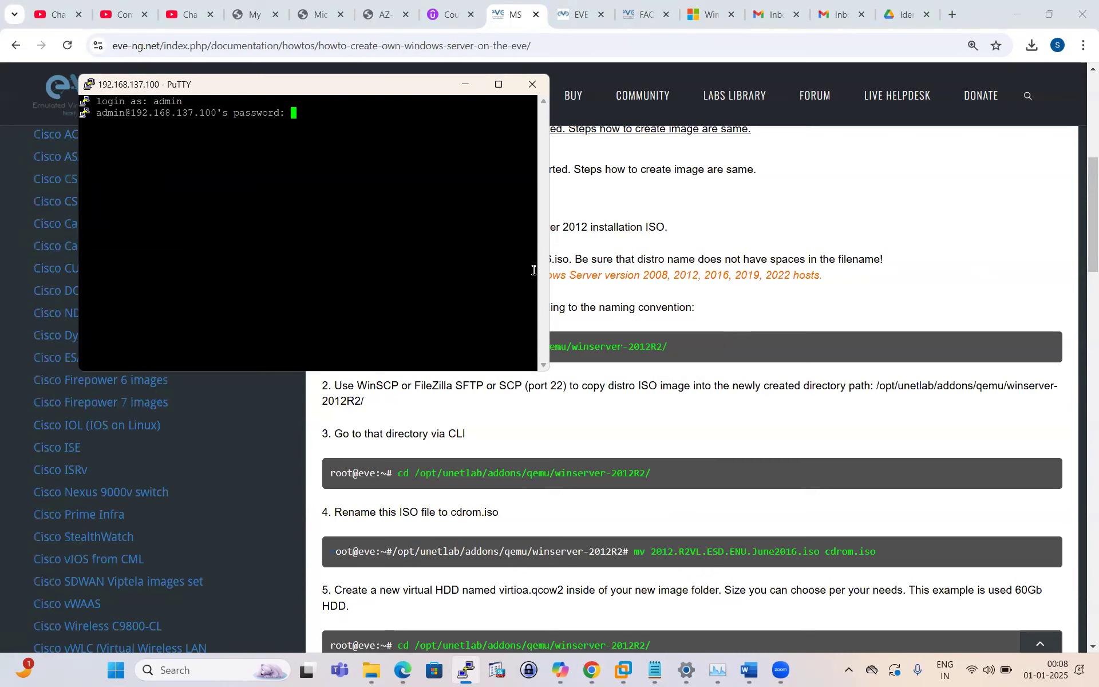
click(89, 85)
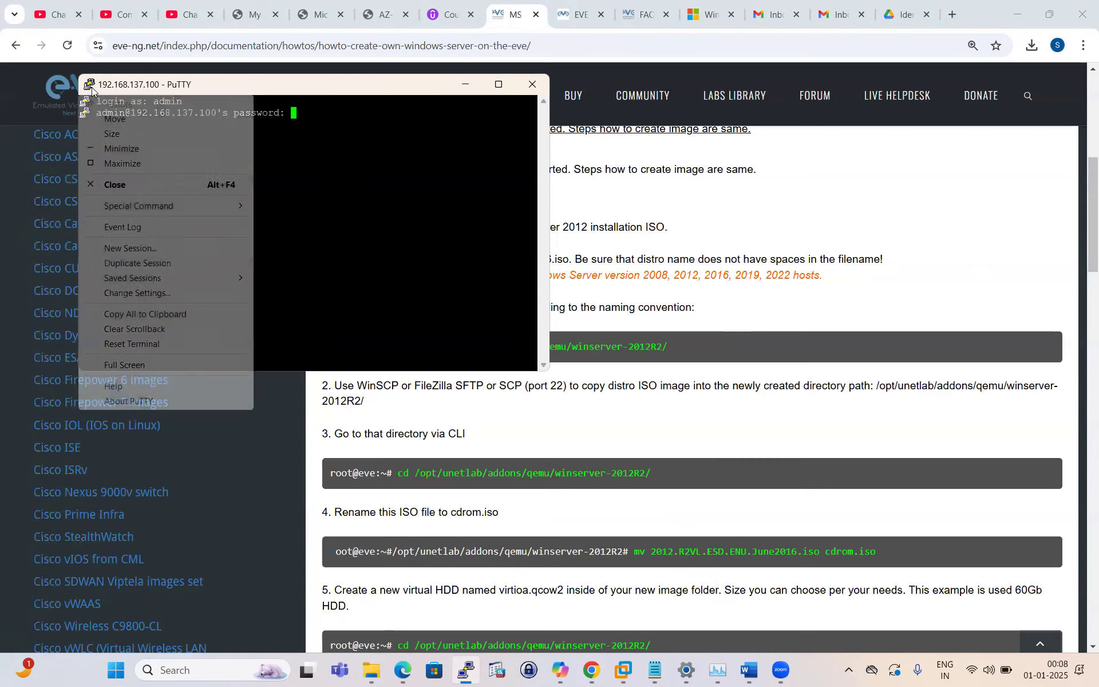
click(166, 263)
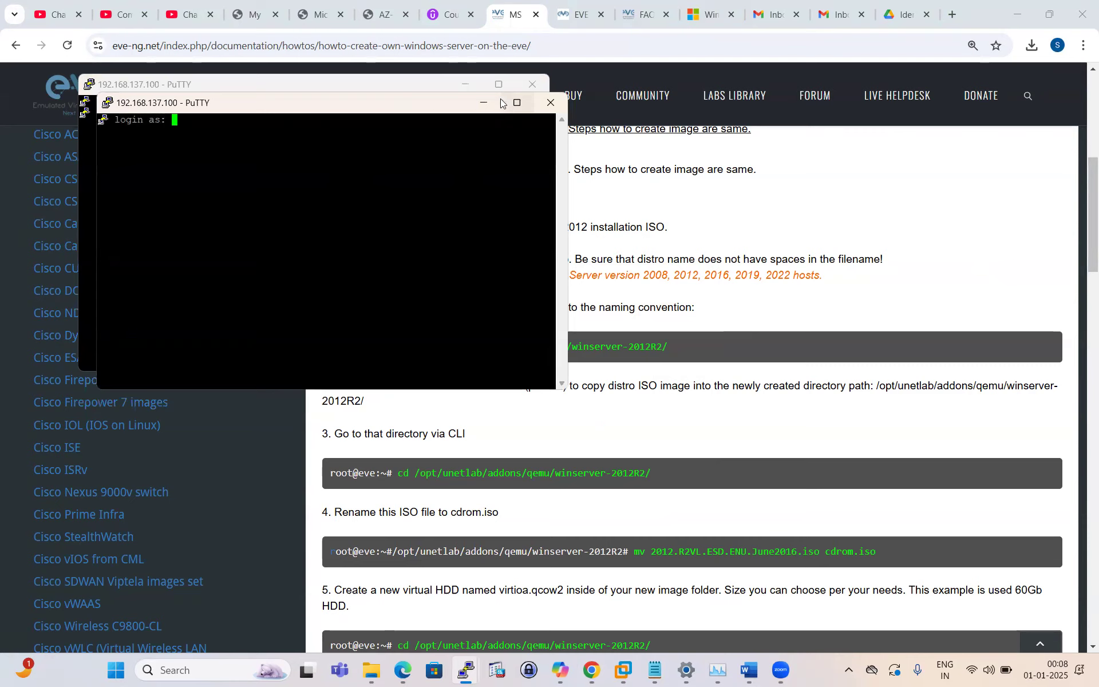
drag(436, 102, 461, 192)
click(532, 84)
click(559, 383)
double_click(167, 192)
Step: Log in as root and enlarge PuTTY's terminal font to Courier New 12-point
text(root)
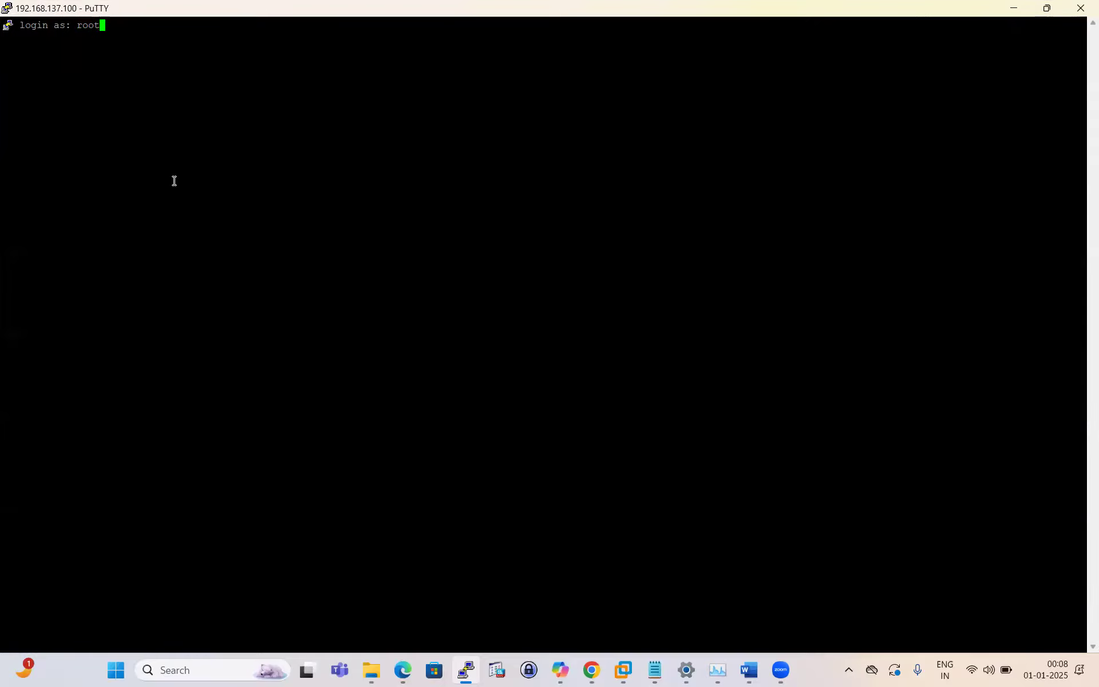
key(Return)
key(Return)
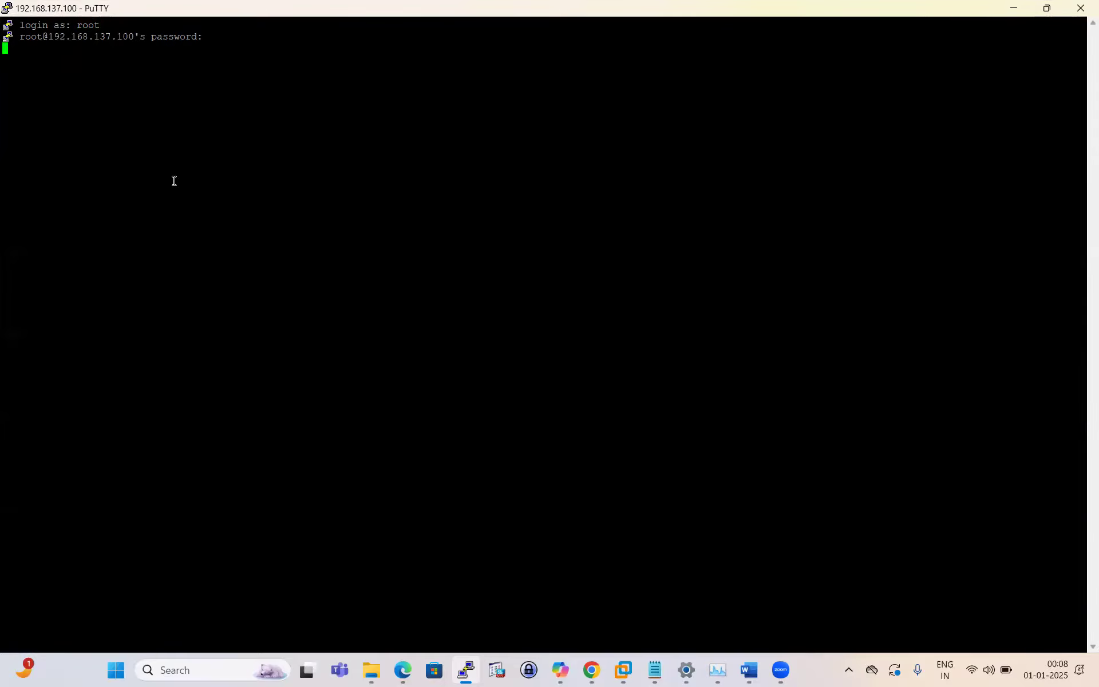
click(7, 9)
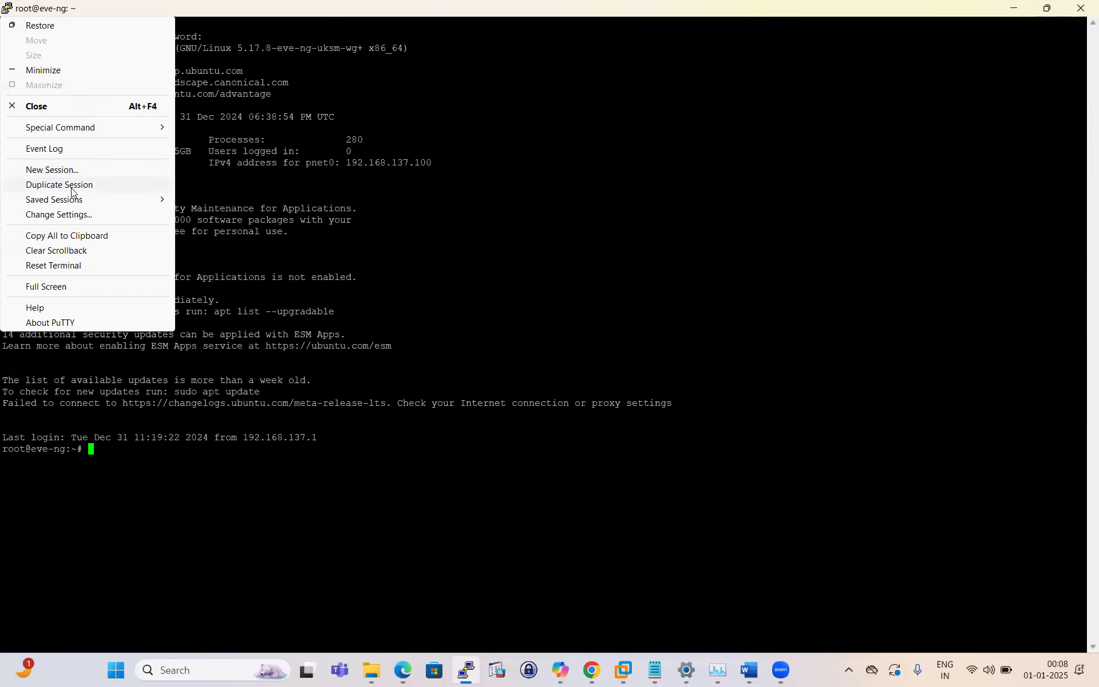
click(72, 215)
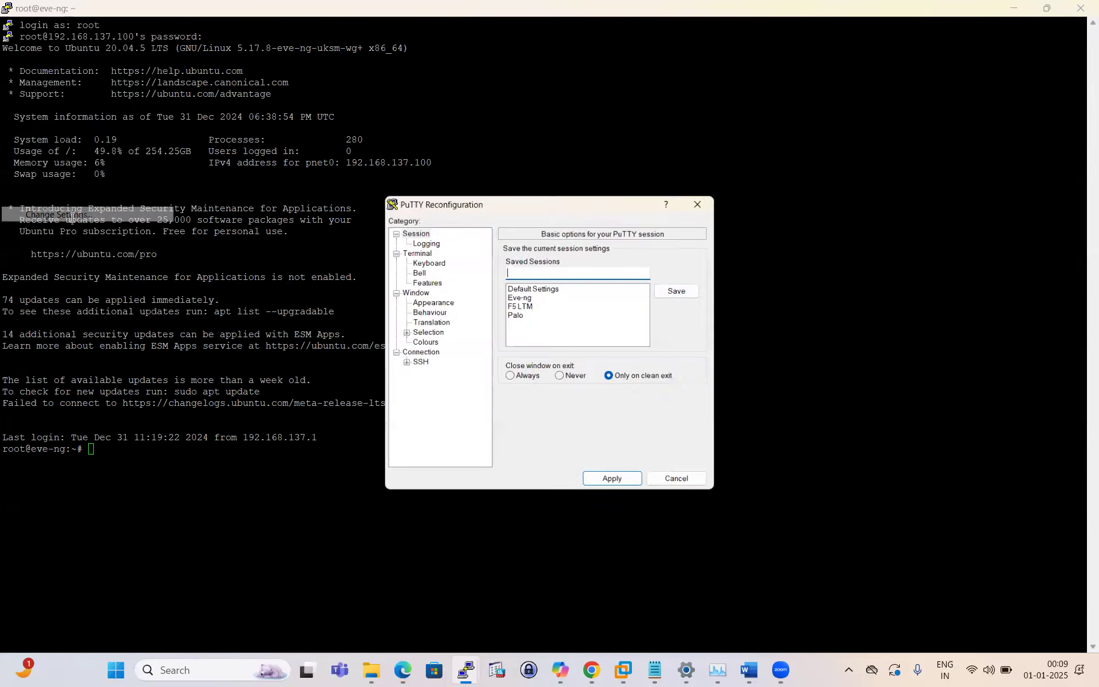
click(427, 301)
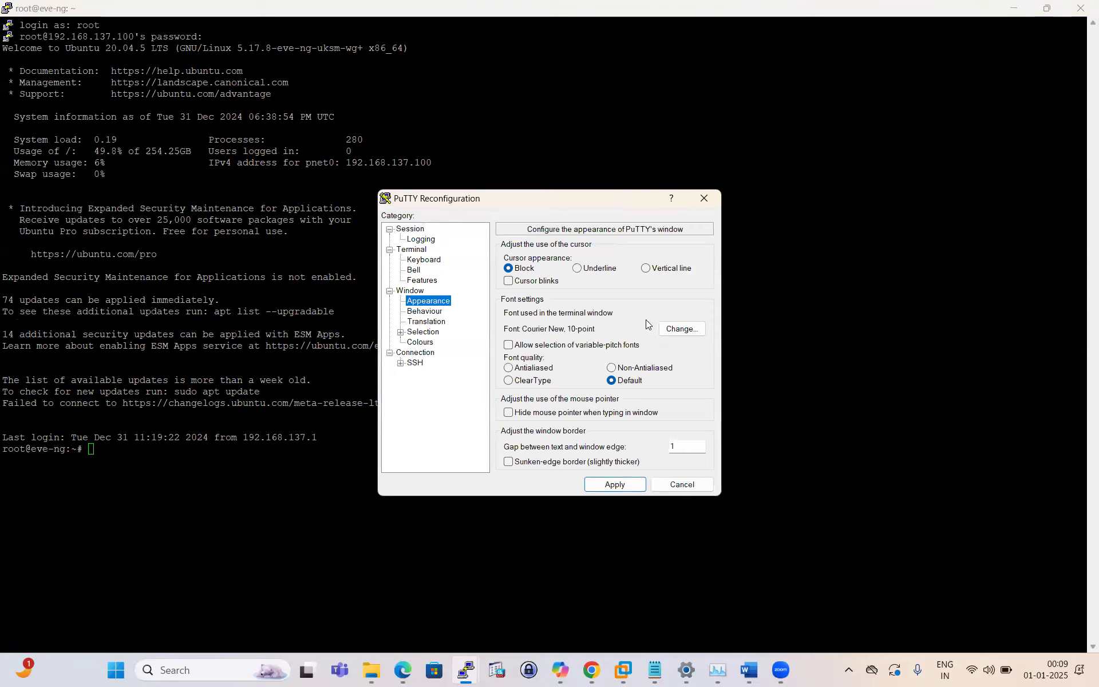
click(681, 329)
click(635, 370)
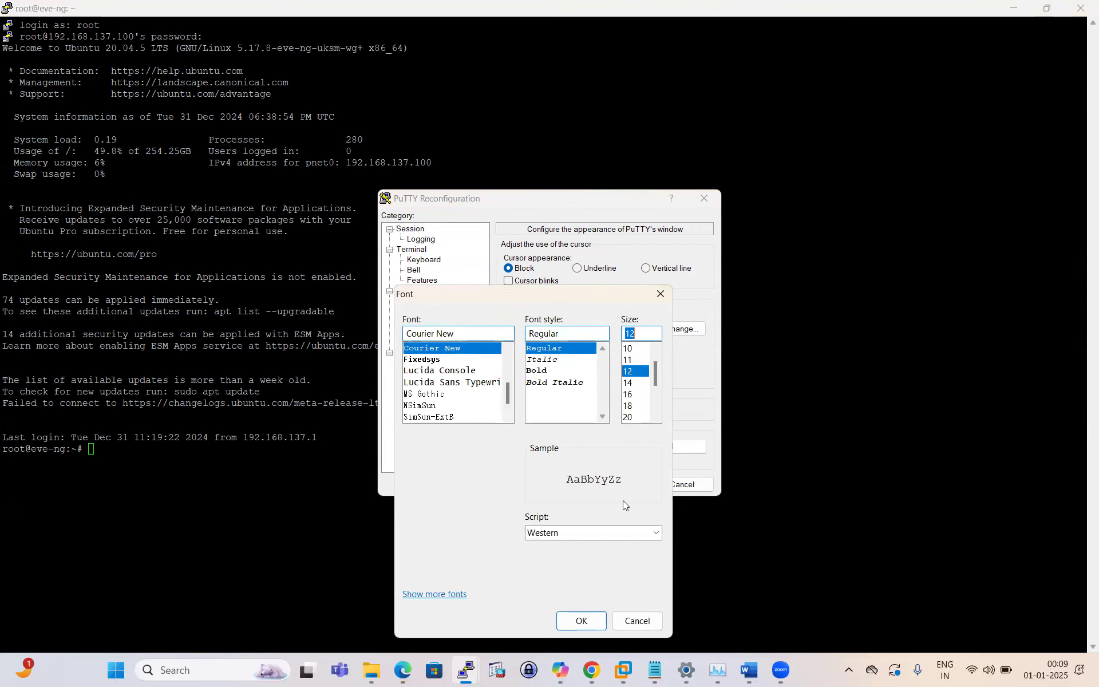
click(582, 623)
click(623, 488)
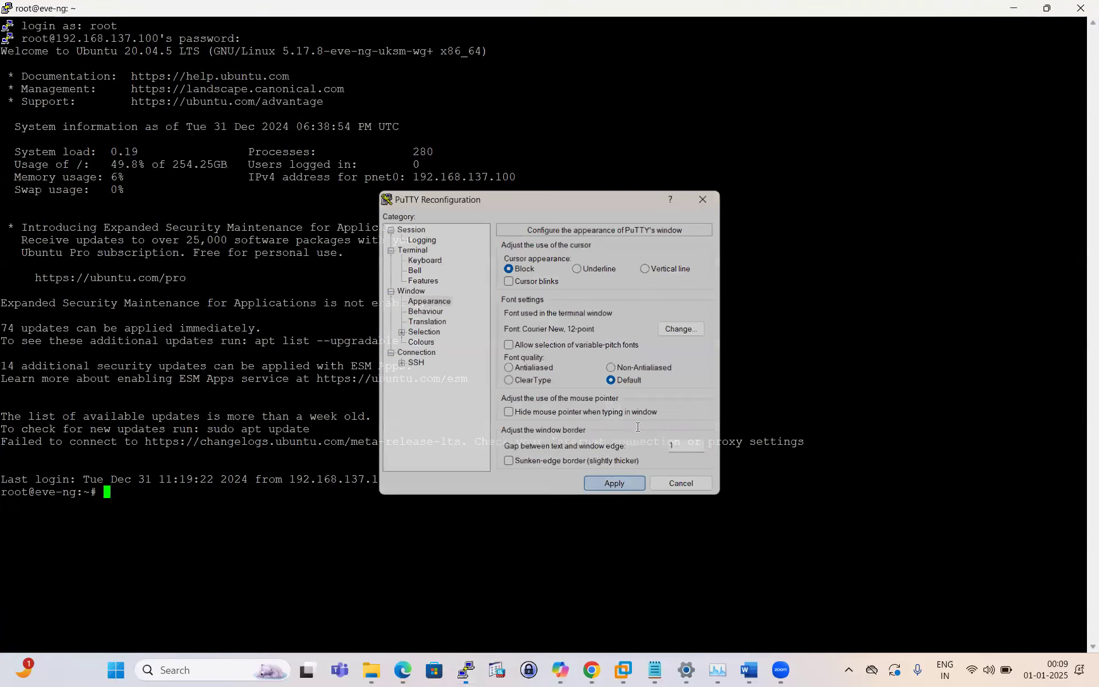
key(Return)
key(Return)
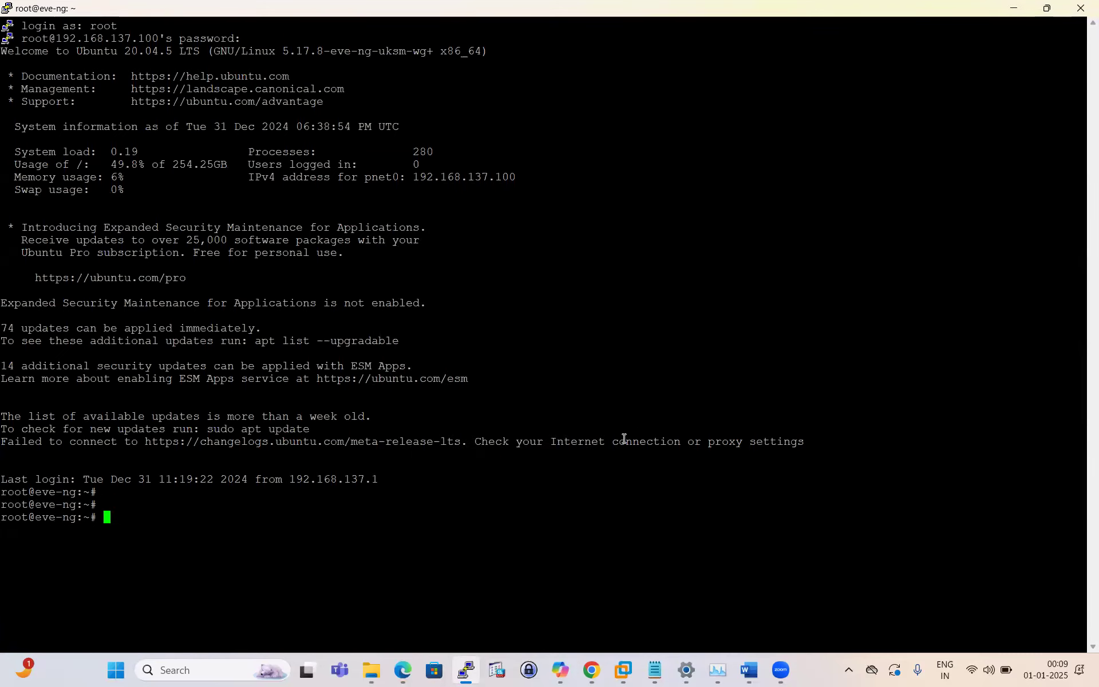
Step: Launch WinSCP from Windows search and dismiss the new-version notice
click(196, 671)
text(winscp)
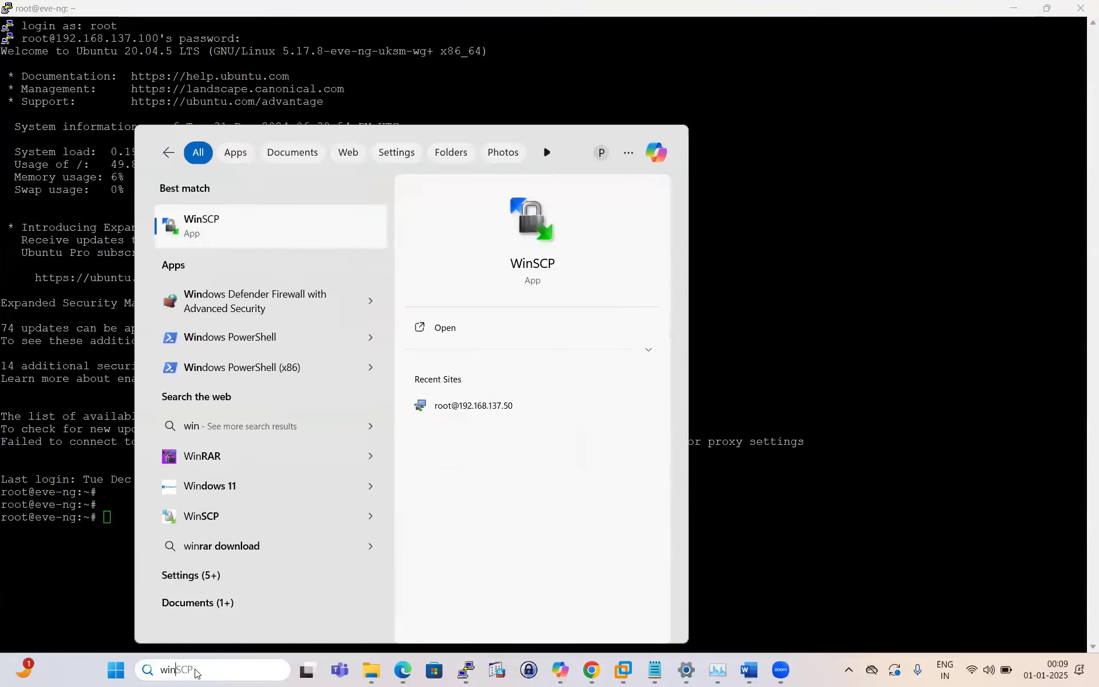
click(262, 223)
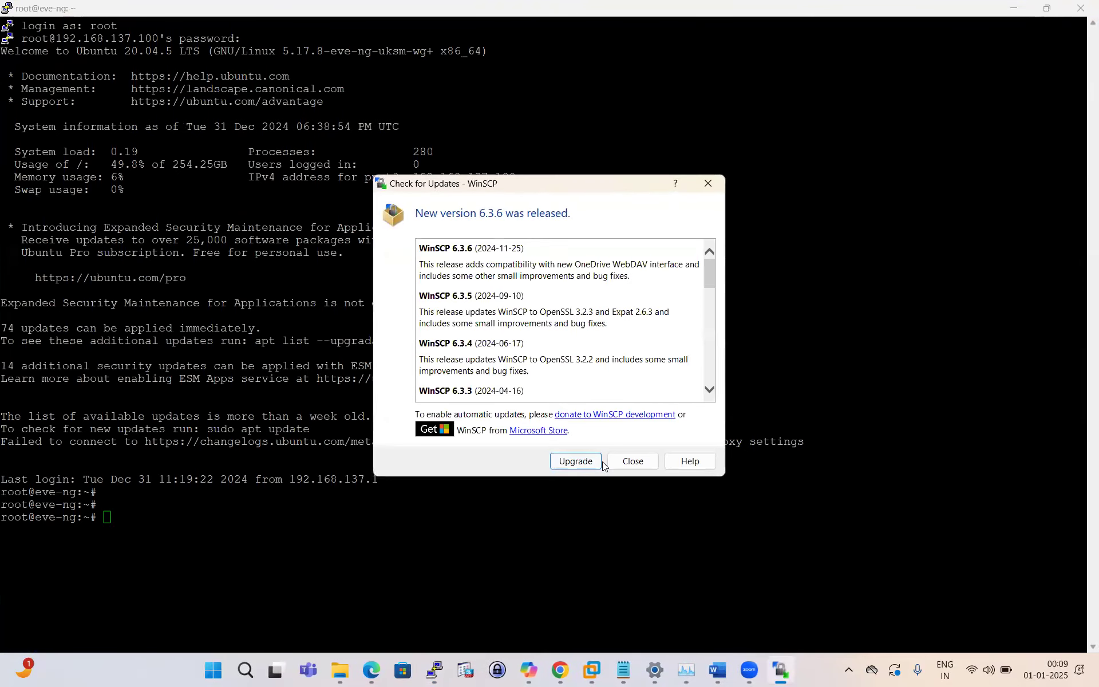
click(635, 461)
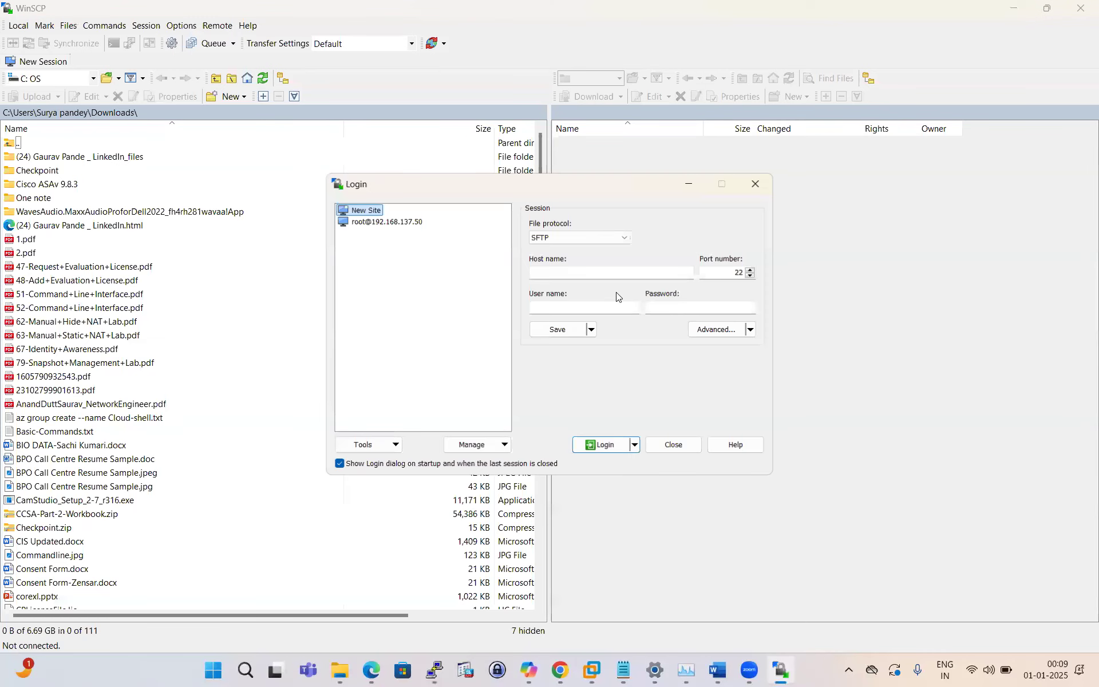
Step: Log in over SFTP to 192.168.137.100 as root with the account password
click(553, 270)
text(192.16)
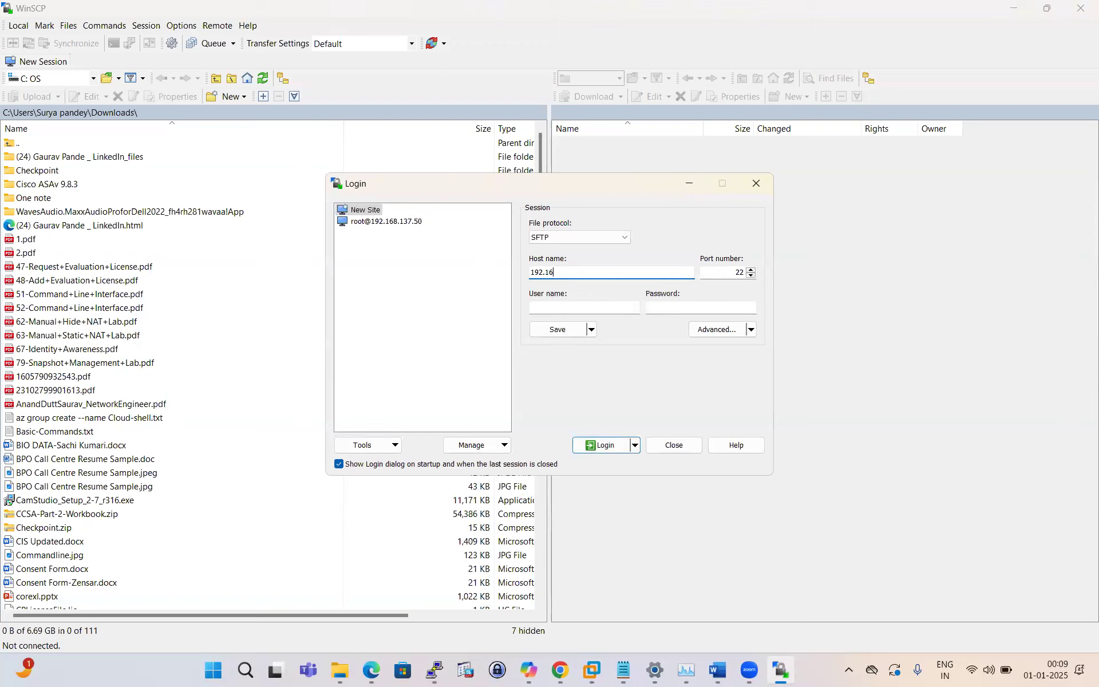
text(8.137.100)
click(550, 307)
text(root)
click(667, 308)
key(Return)
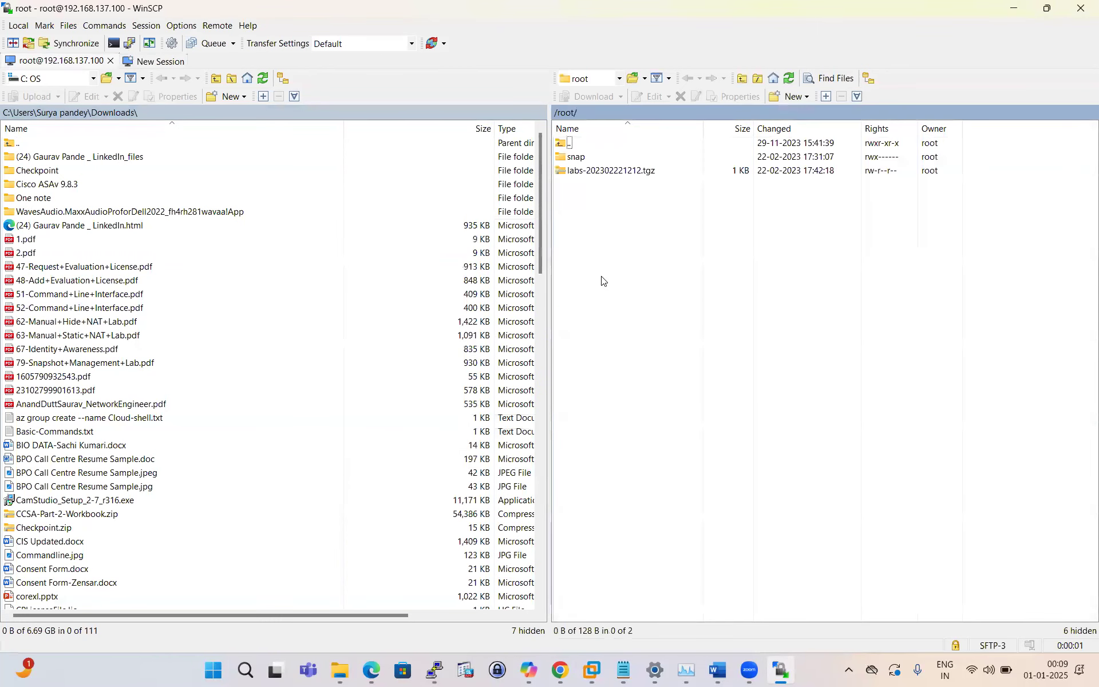
Step: Highlight step 1 and its winserver-2012R2 path in the how-to, then bring up the Readmade-Image notes
click(560, 670)
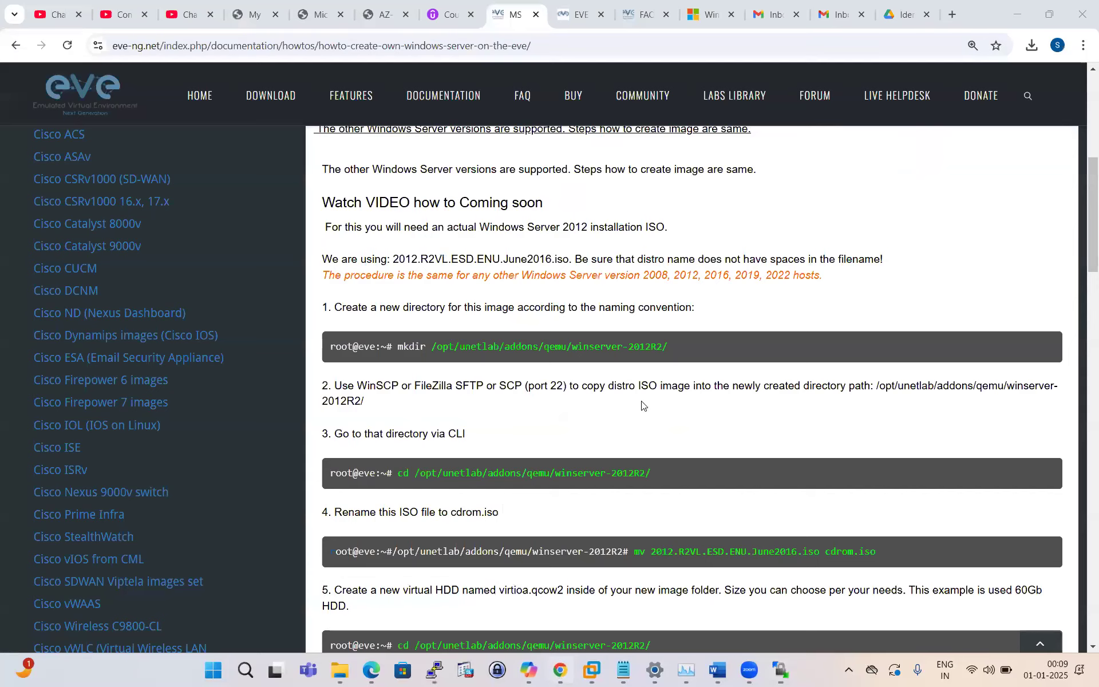
drag(335, 305, 686, 307)
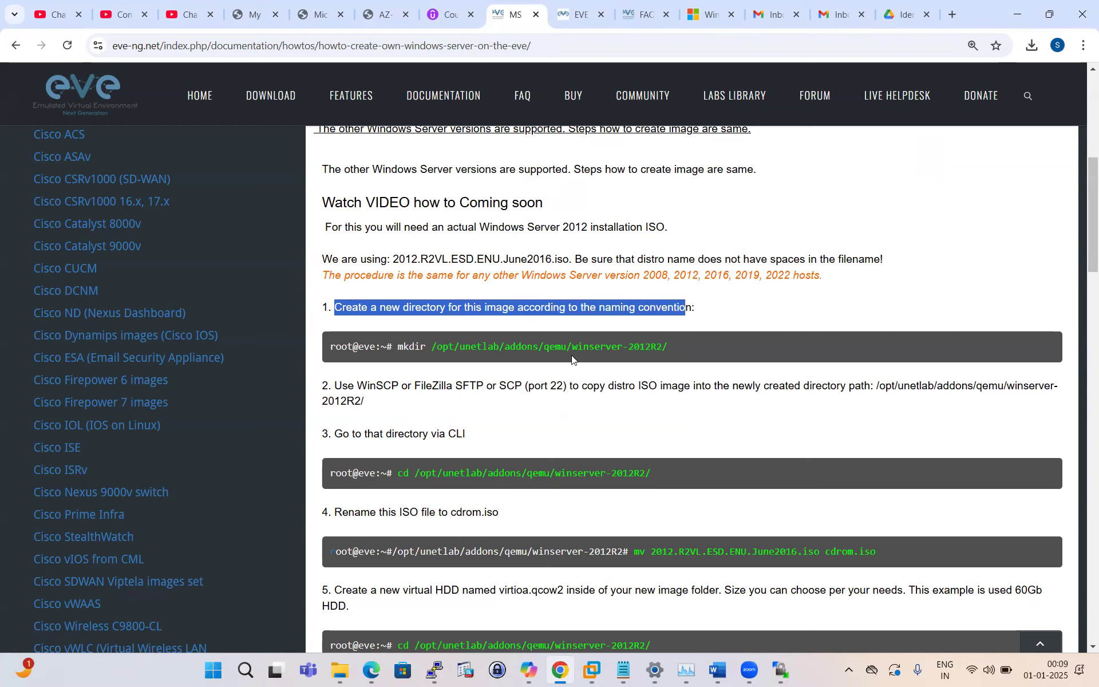
drag(572, 347, 662, 346)
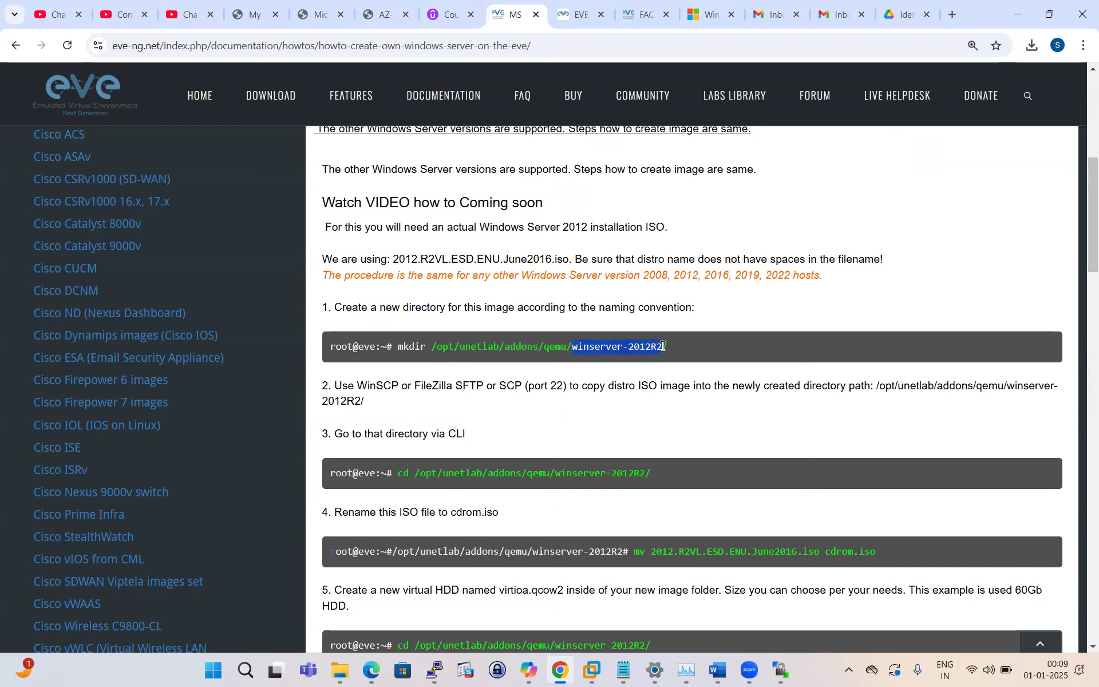
click(625, 670)
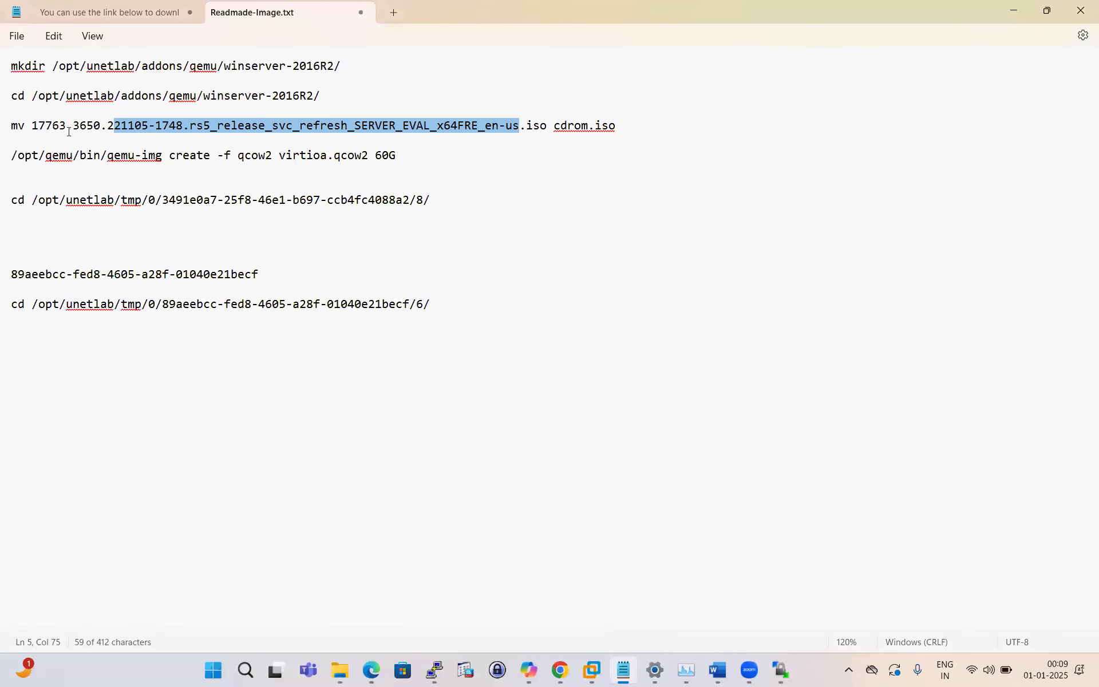
Step: Copy the mkdir /opt/unetlab/addons/qemu/winserver-2016R2/ line from the notes and run it in PuTTY
click(340, 79)
drag(347, 68, 15, 68)
triple_click(13, 67)
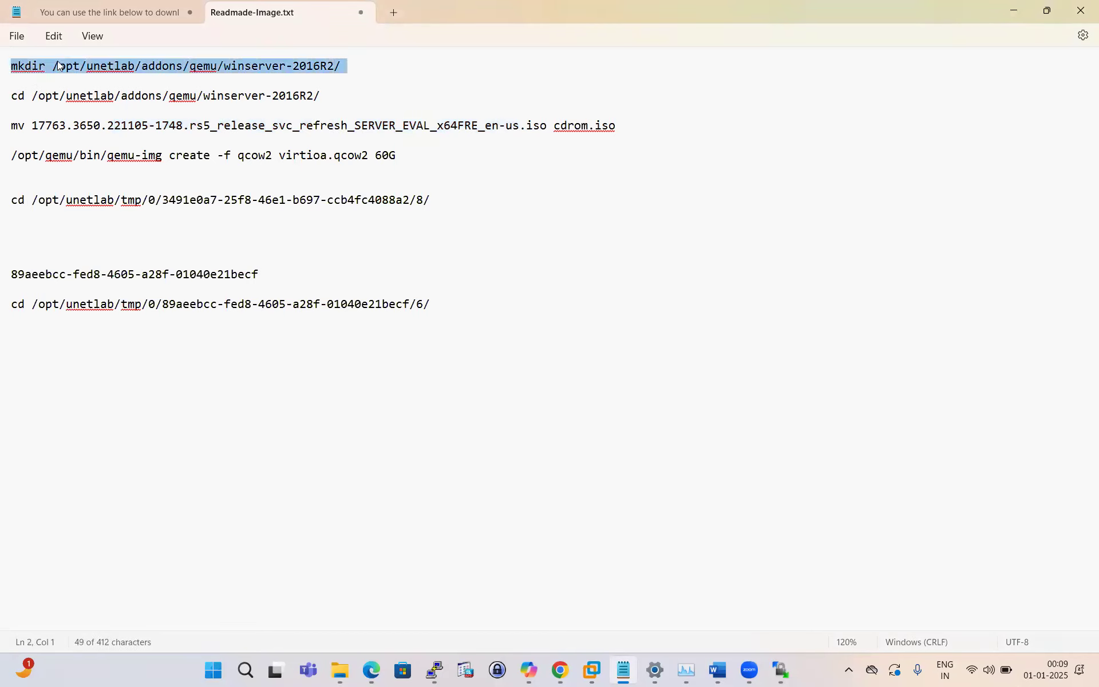
right_click(292, 70)
click(346, 144)
click(434, 670)
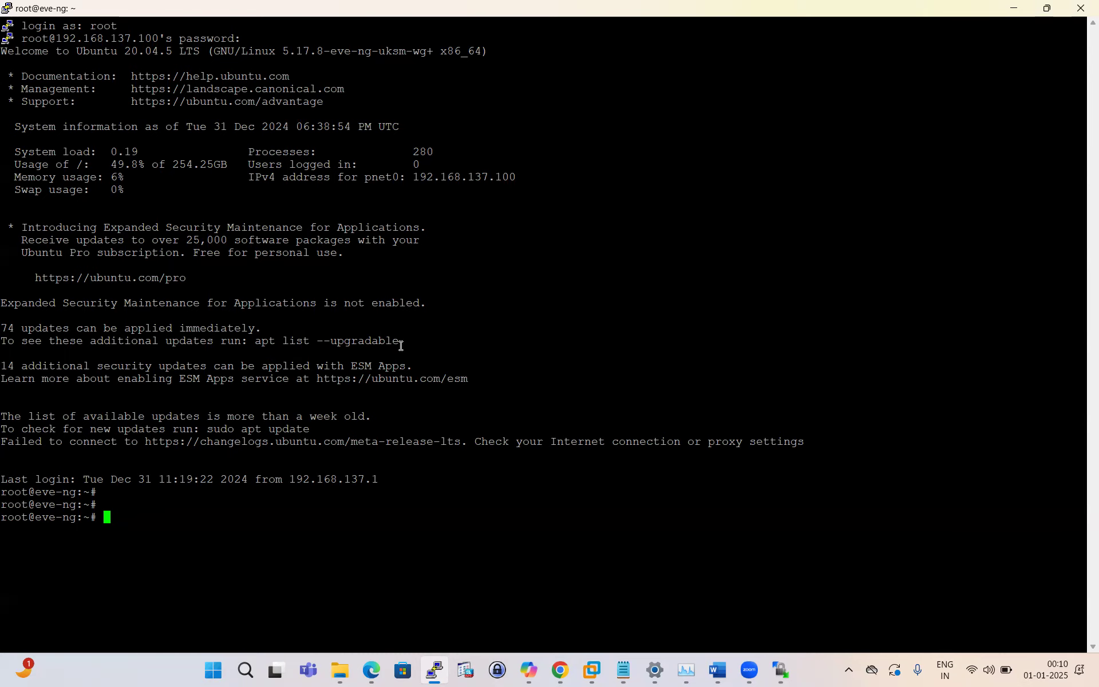
click(560, 669)
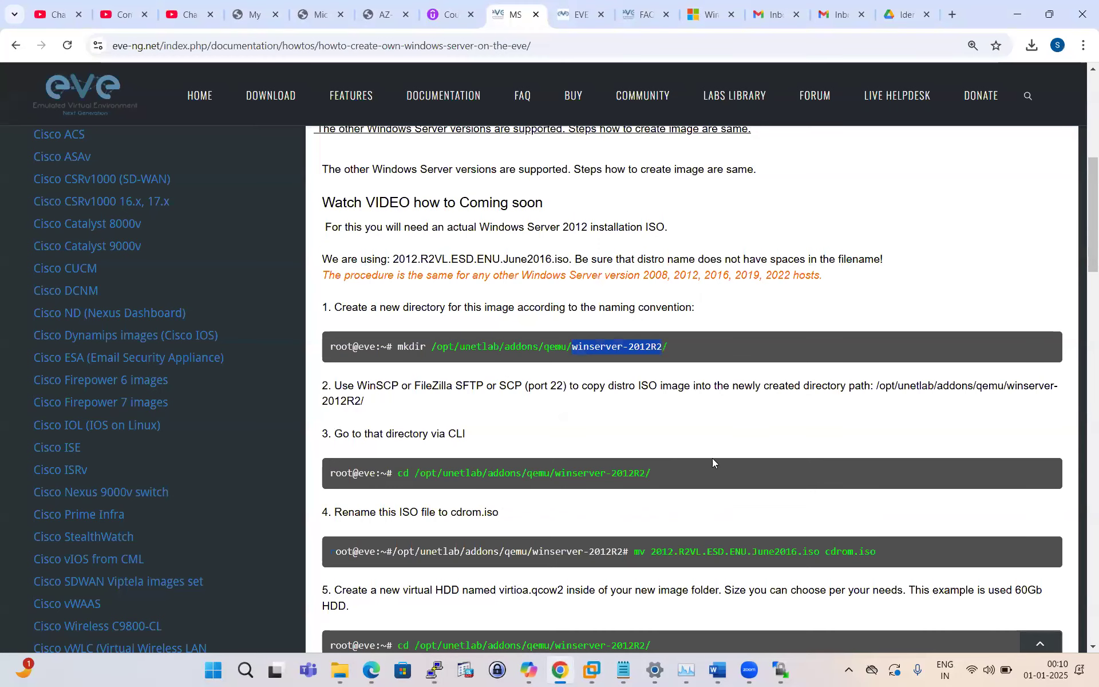
click(434, 670)
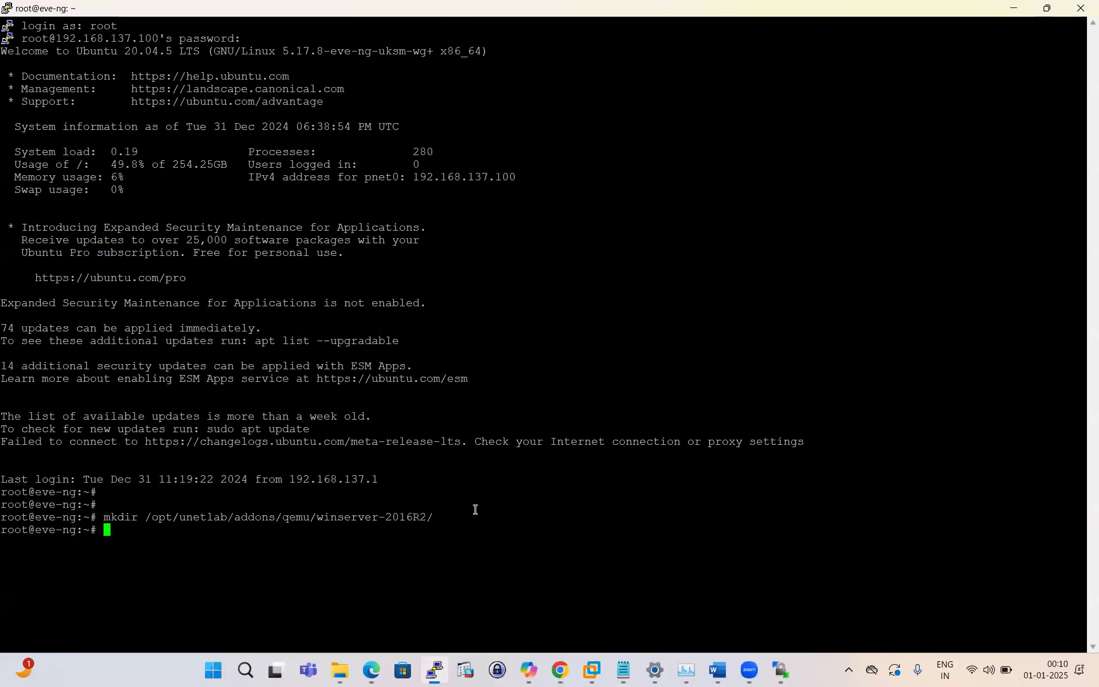
key(Return)
Step: Browse the remote pane in WinSCP to /opt/unetlab/addons/qemu
click(780, 670)
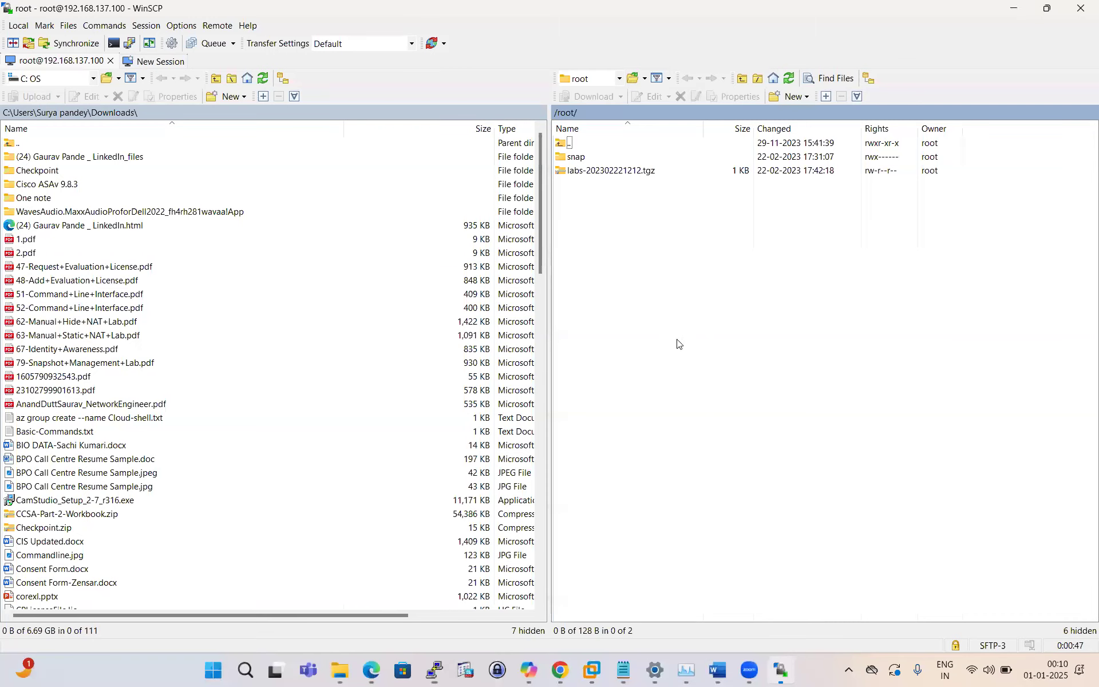
double_click(561, 144)
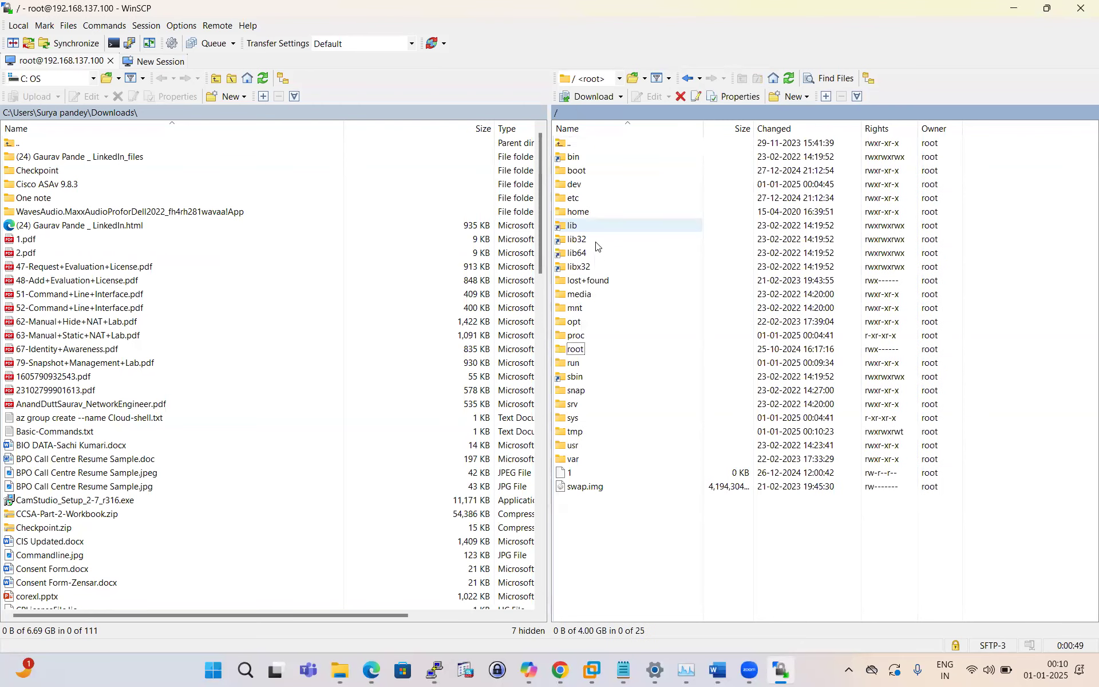
double_click(573, 322)
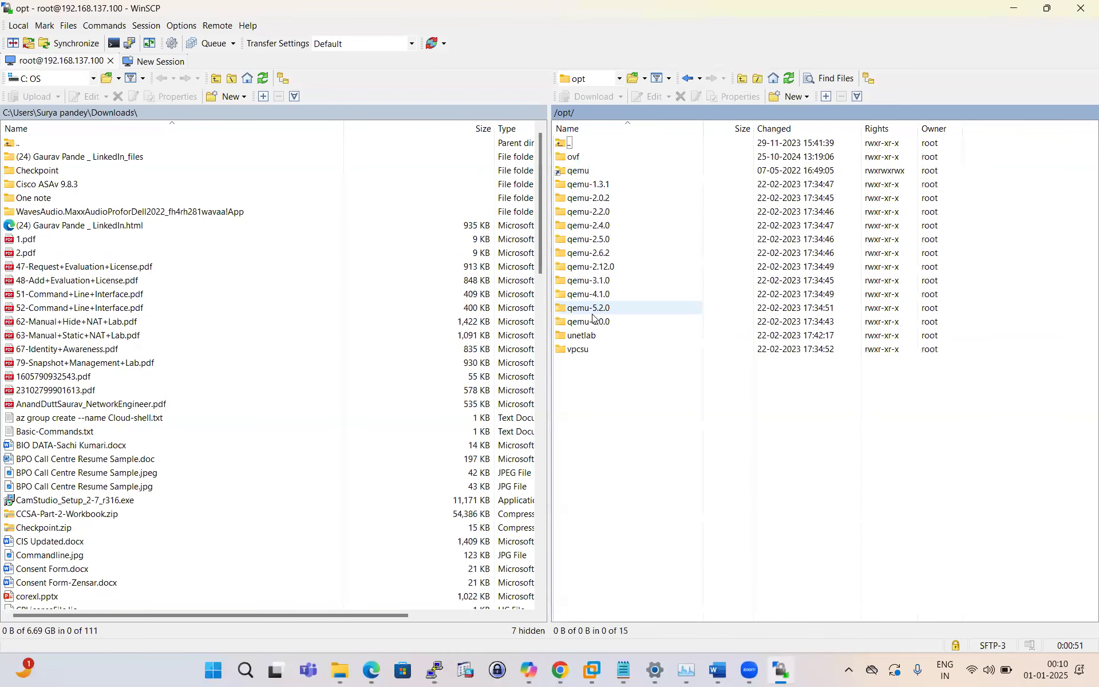
double_click(579, 336)
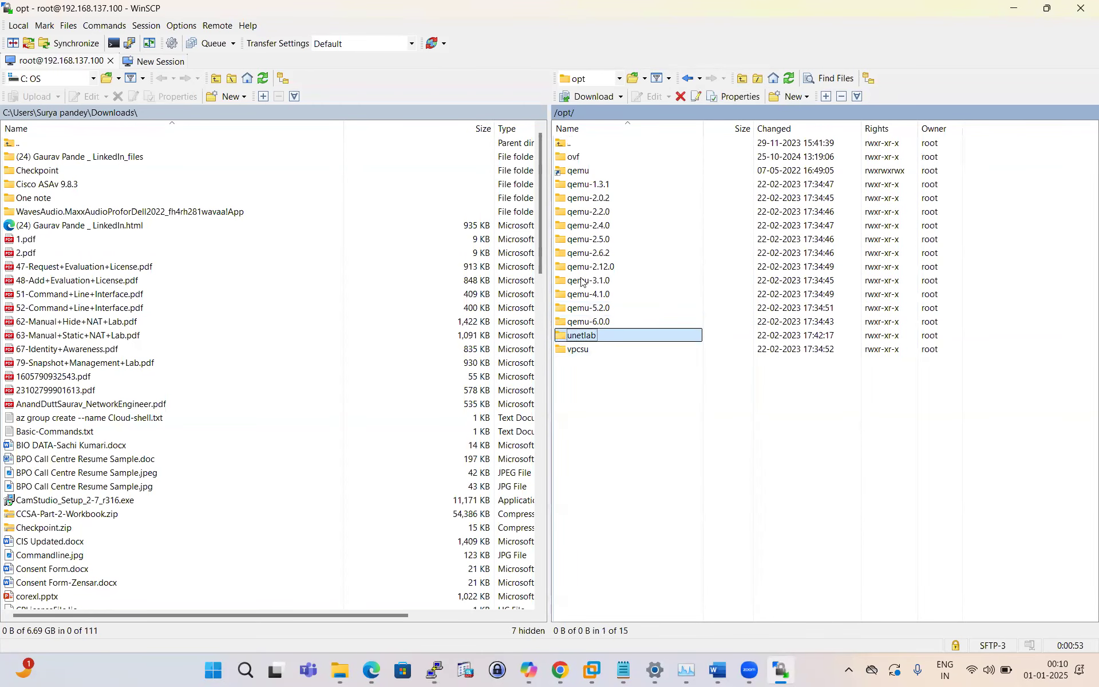
double_click(581, 156)
click(562, 186)
double_click(563, 186)
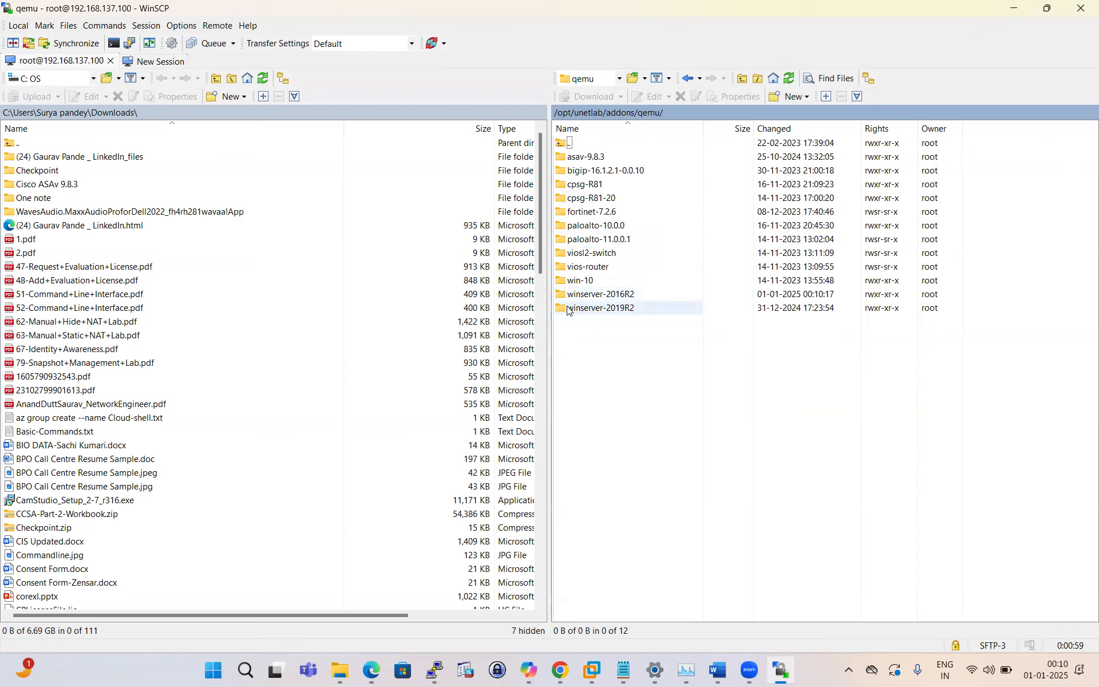
Step: Delete the winserver-2019R2 folder and open the empty winserver-2016R2 folder
click(609, 310)
right_click(608, 310)
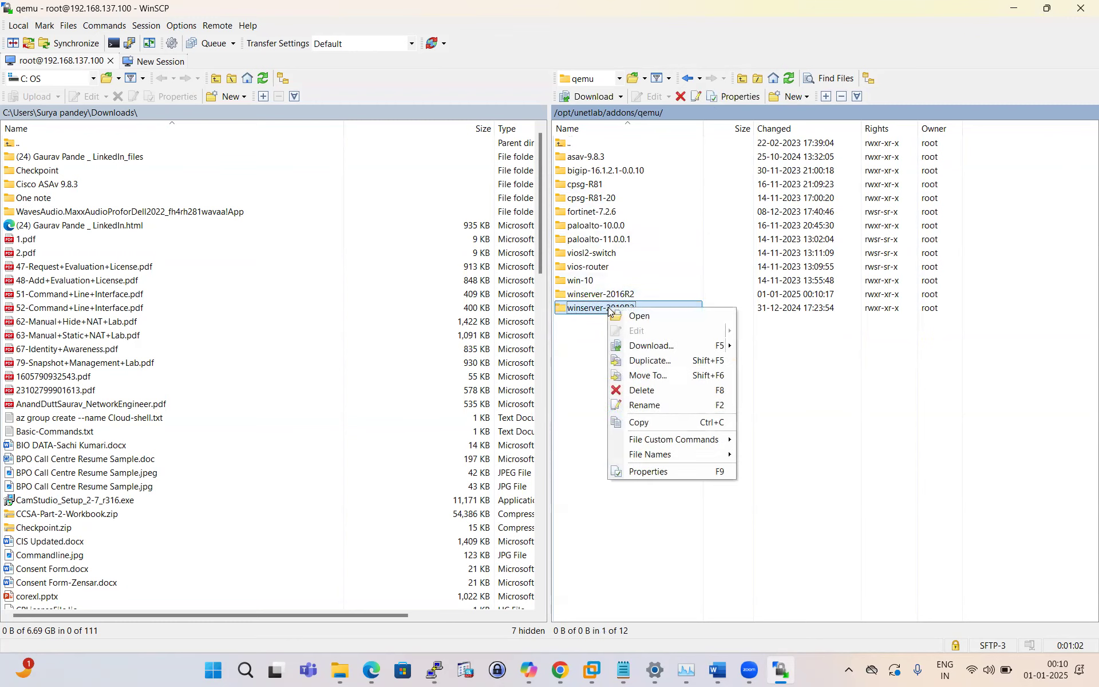
click(635, 387)
click(596, 360)
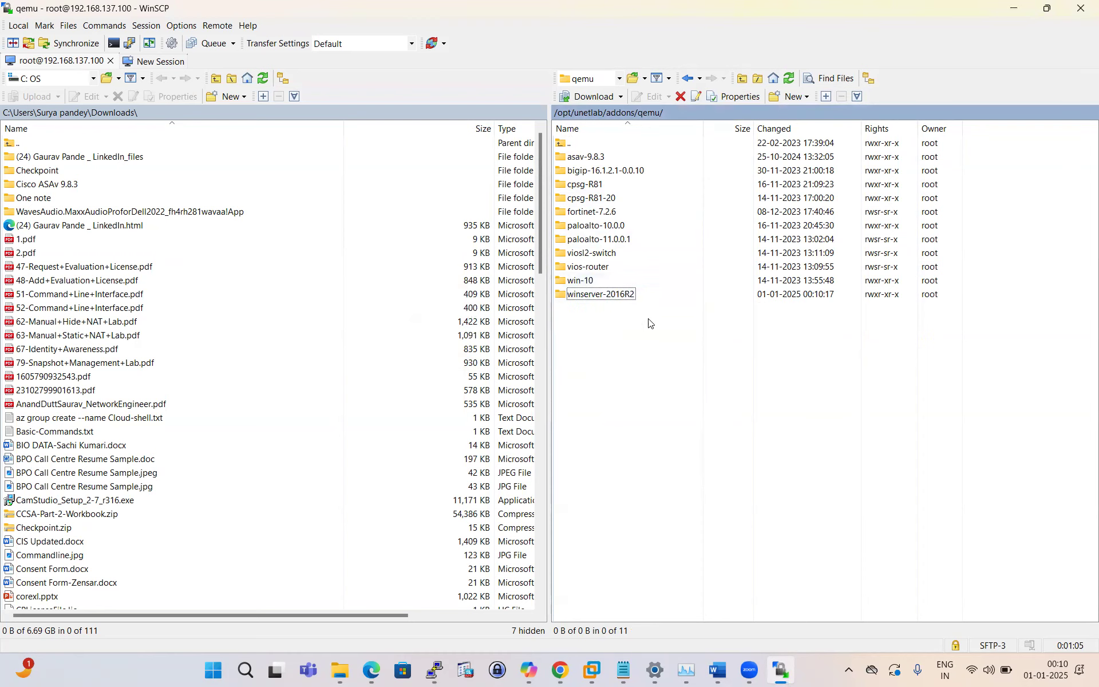
double_click(615, 295)
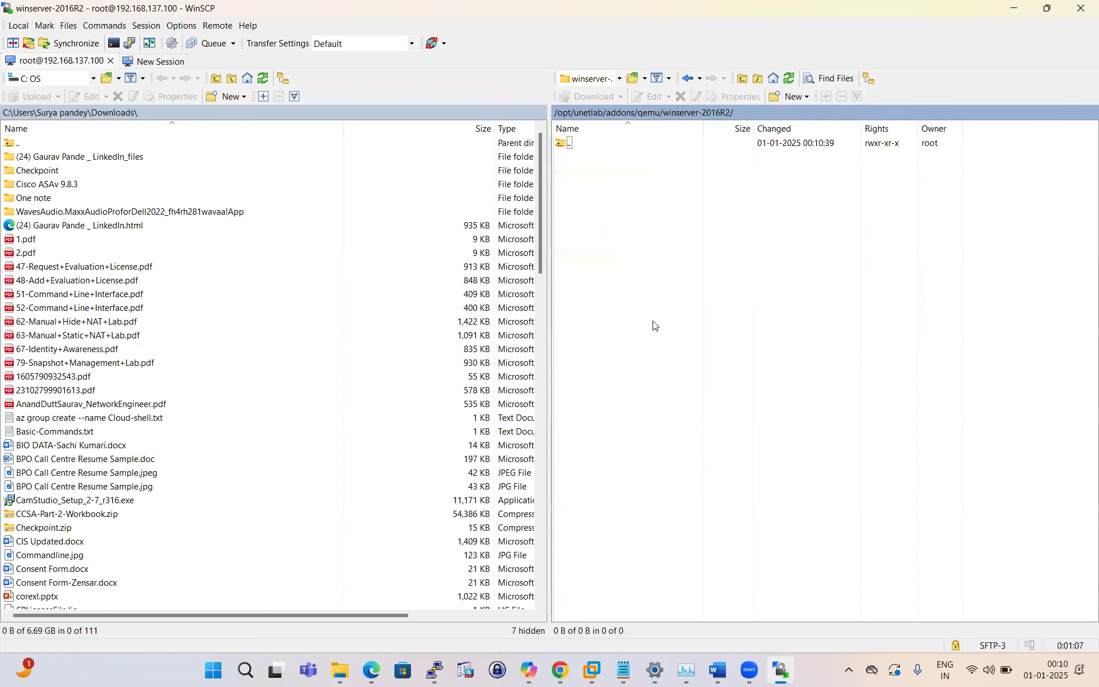
click(560, 670)
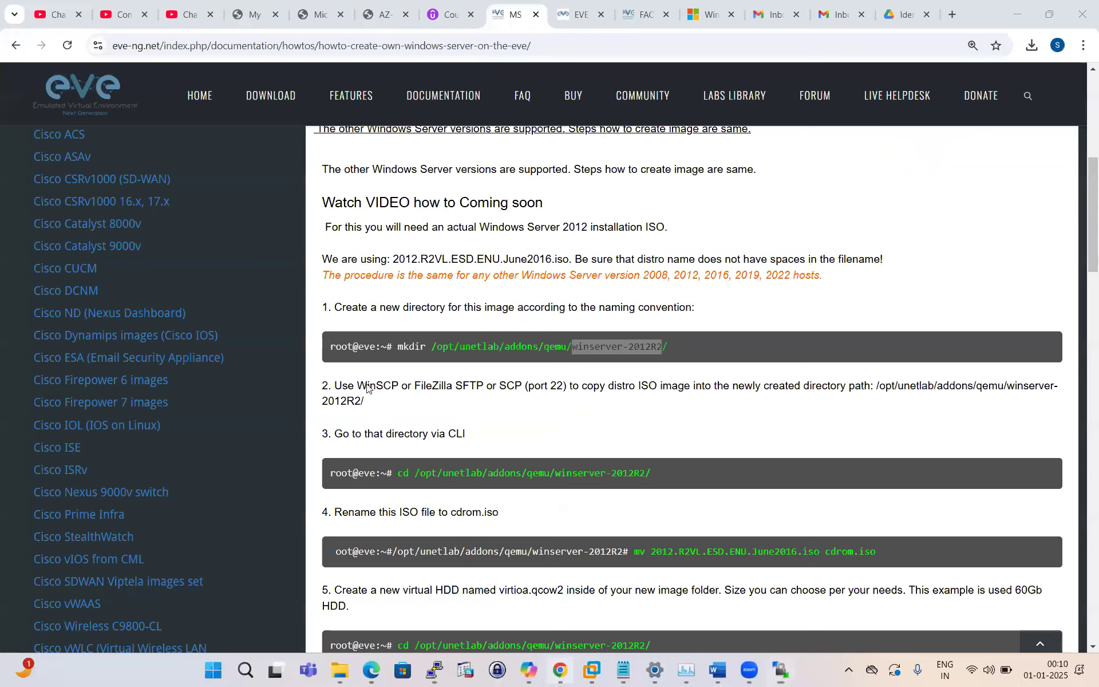
Step: Scroll to and highlight step 2 about copying the ISO, then return to WinSCP
scroll(355, 348, down, 1)
drag(335, 316, 508, 312)
click(494, 339)
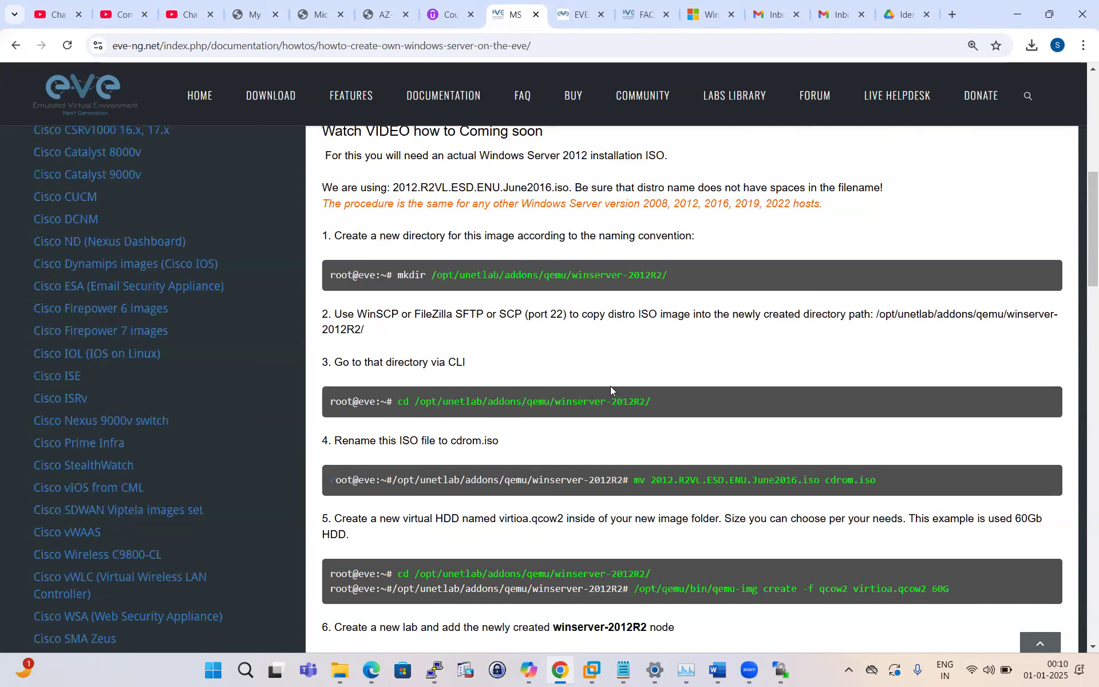
click(780, 670)
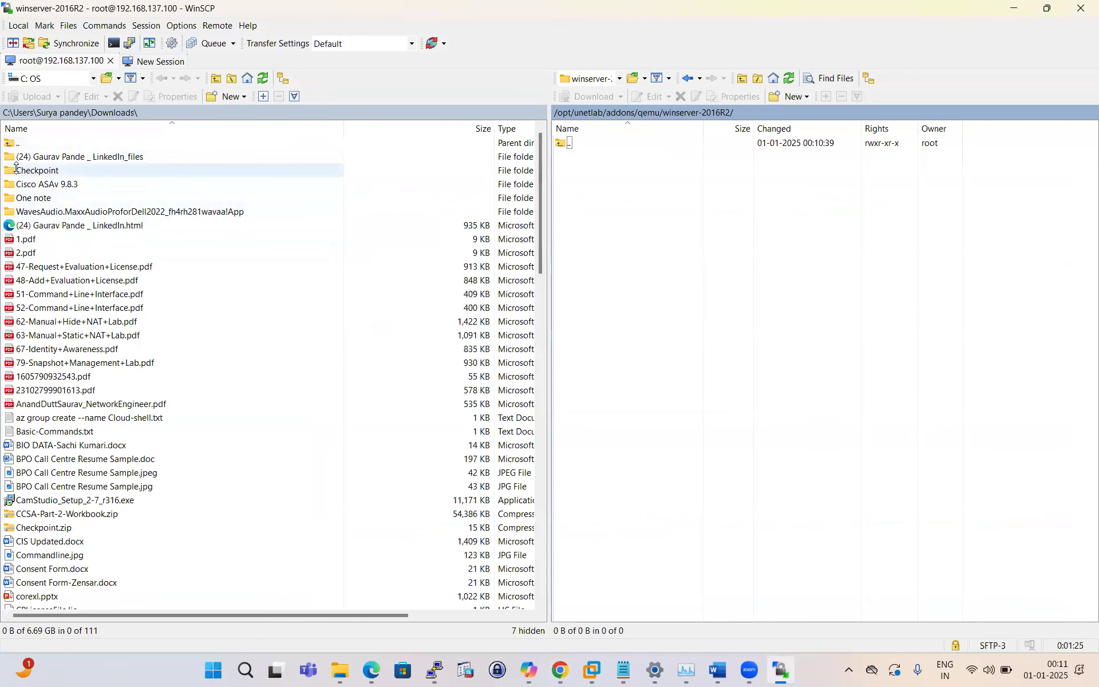
Step: Browse the local pane from Desktop to the Downloads folder
click(49, 79)
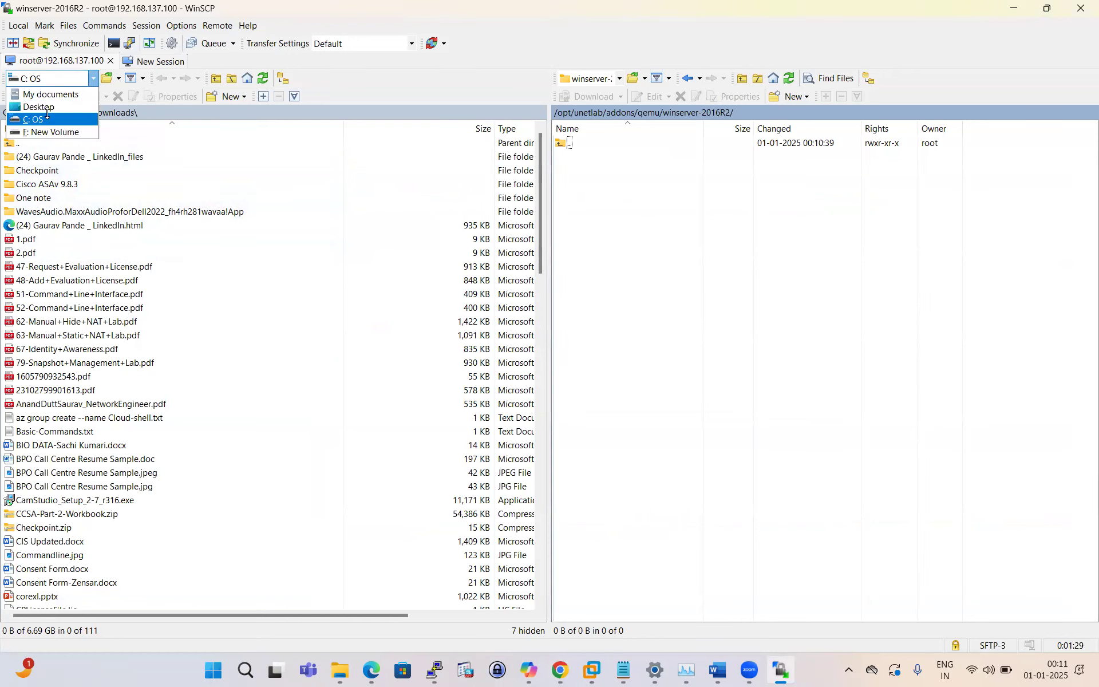
click(47, 107)
double_click(8, 146)
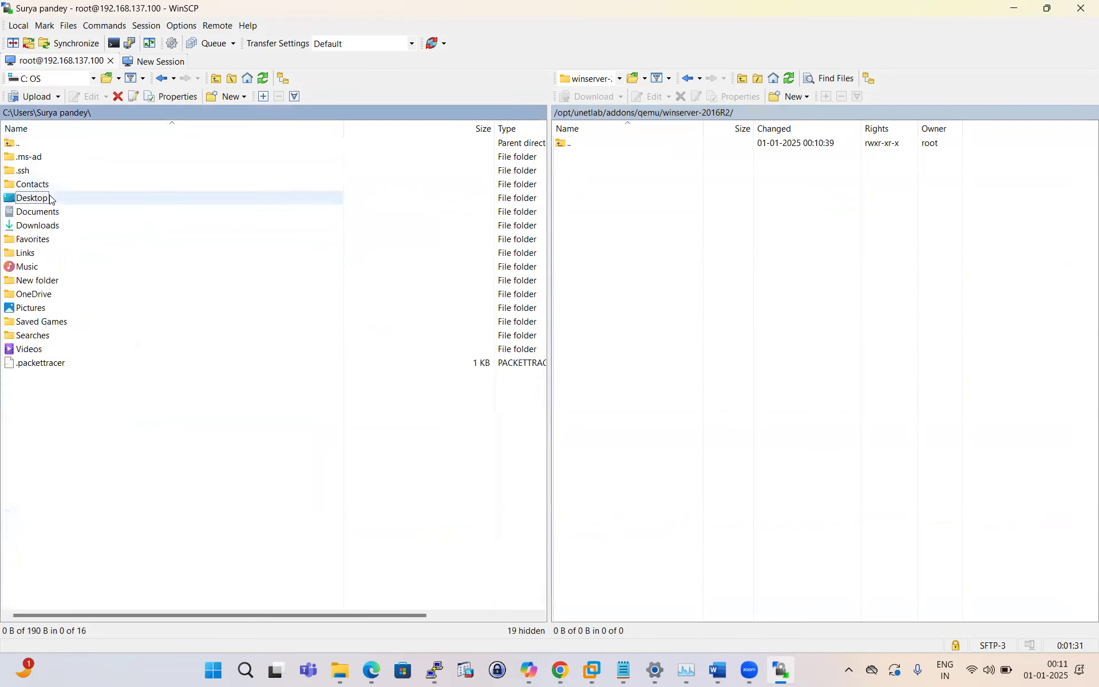
double_click(51, 225)
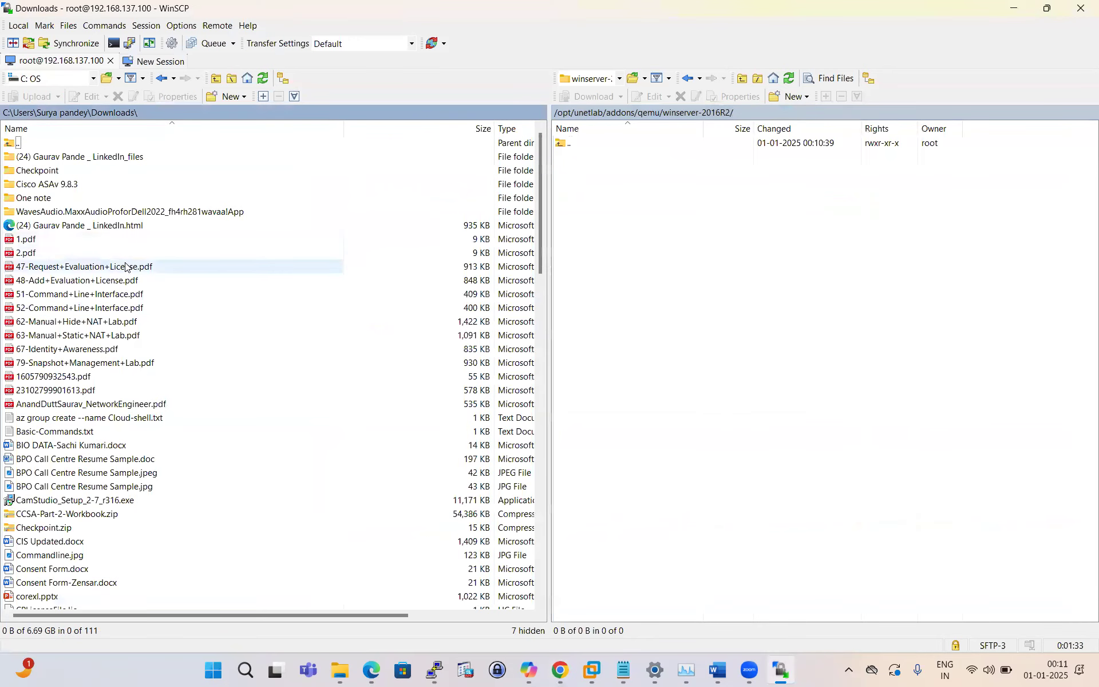
Step: Select Windows_Server_2016_Datacenter_EVAL_en-us_14393_refresh.ISO in the Downloads list
scroll(152, 407, down, 2)
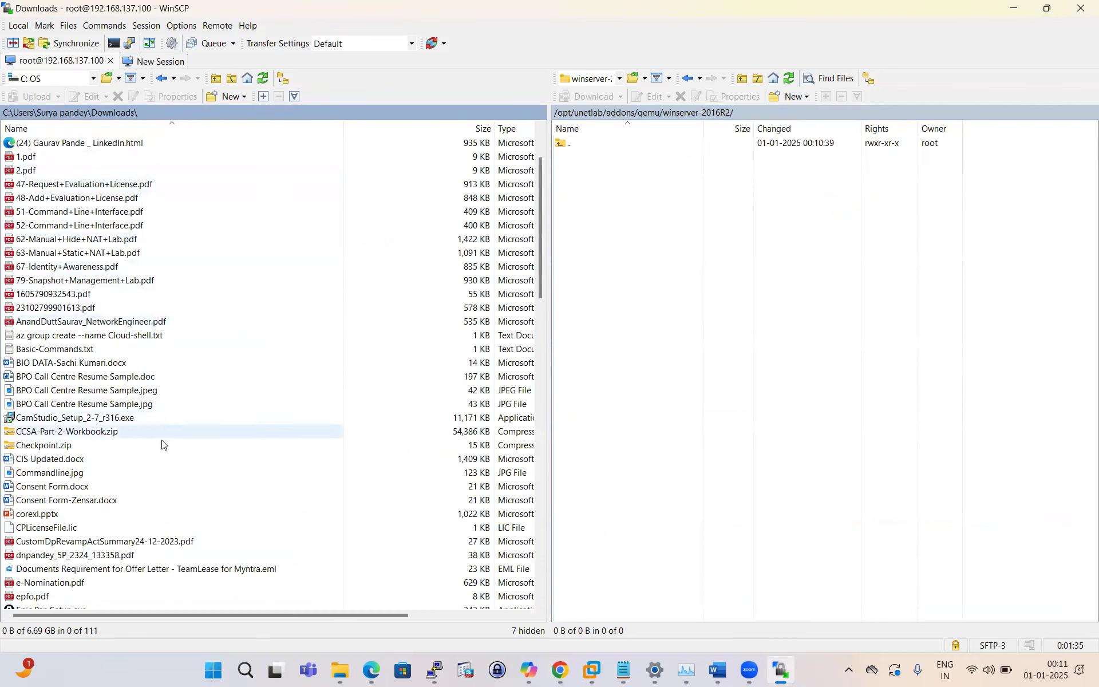
scroll(170, 462, down, 2)
scroll(168, 458, up, 3)
scroll(168, 458, up, 1)
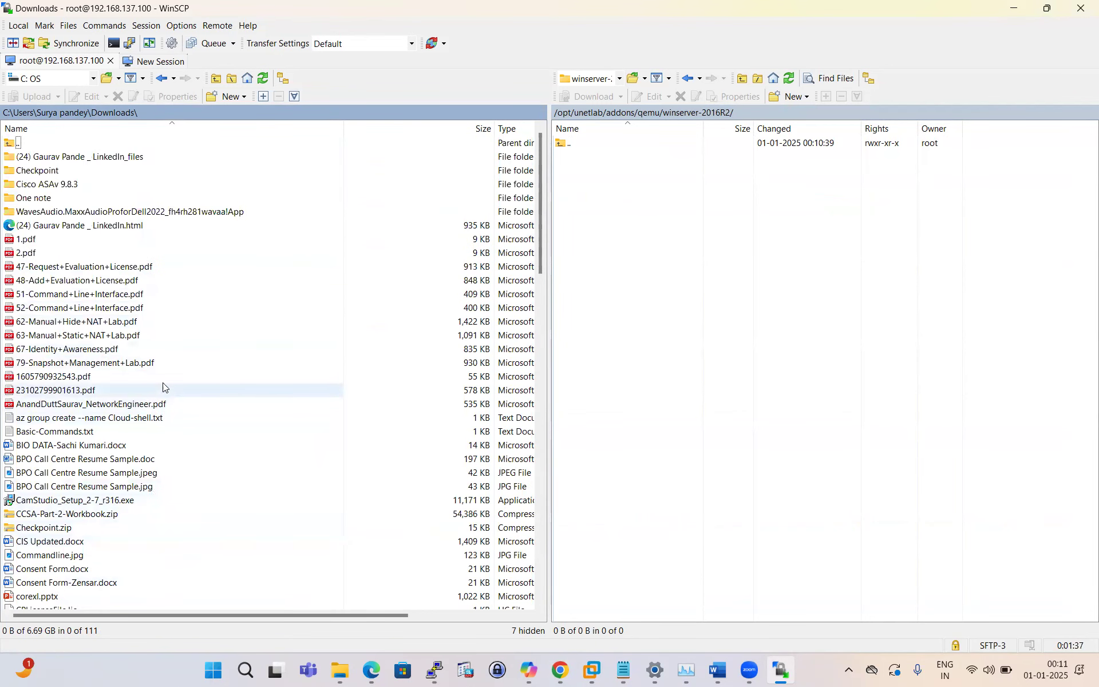
scroll(172, 216, down, 4)
scroll(189, 320, down, 8)
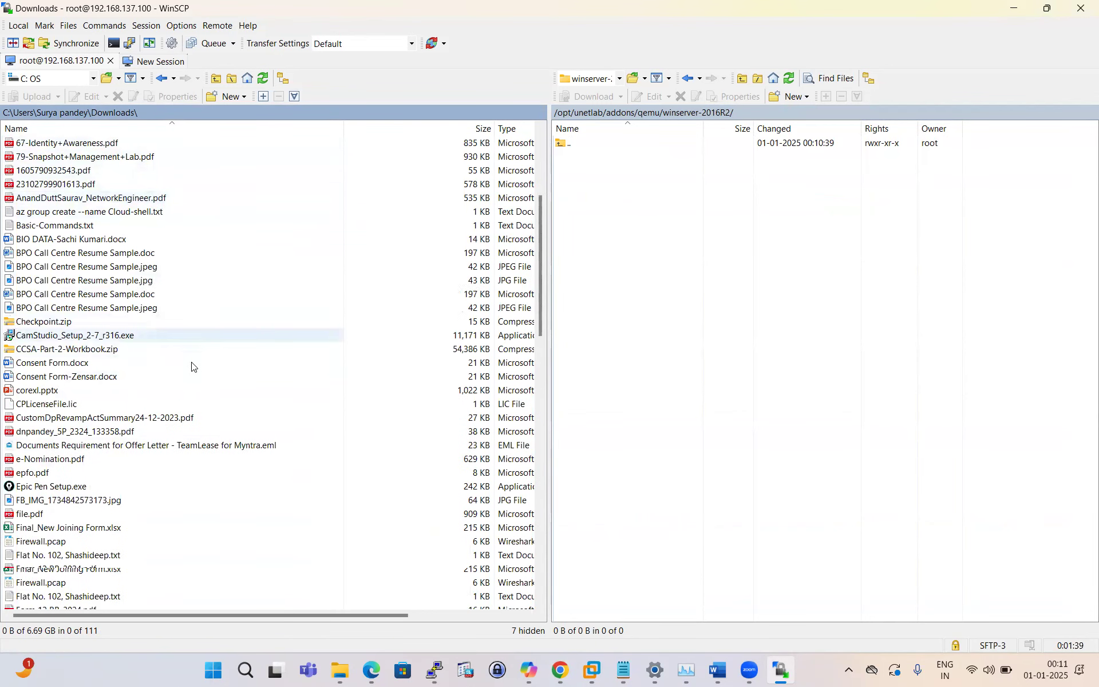
scroll(194, 375, down, 10)
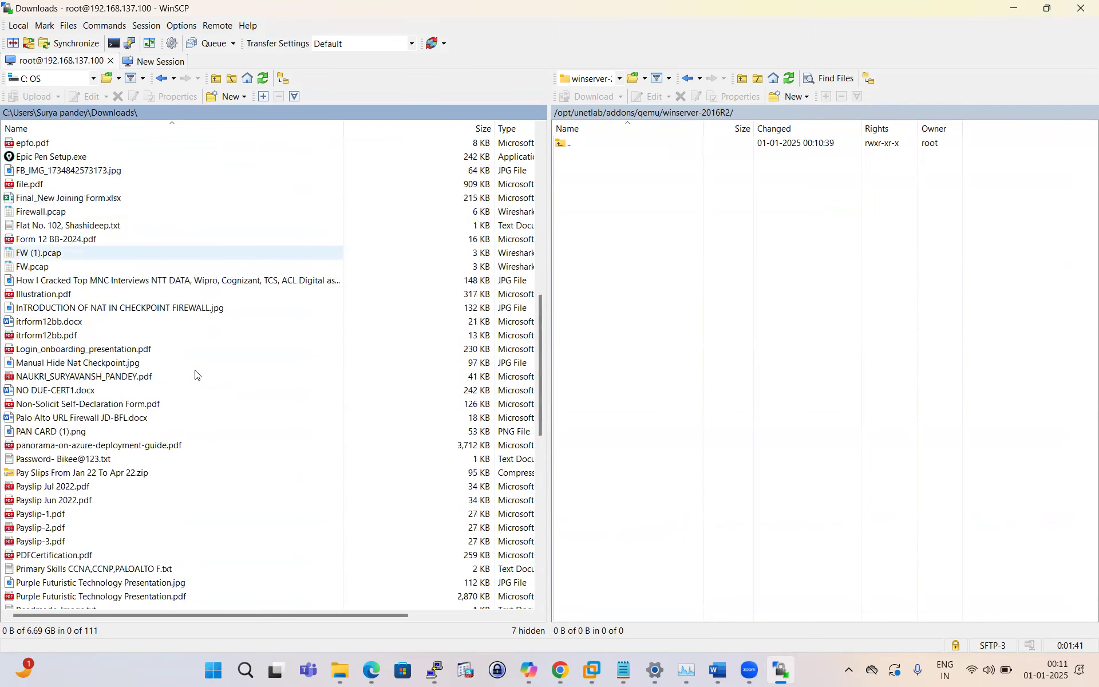
scroll(195, 374, up, 20)
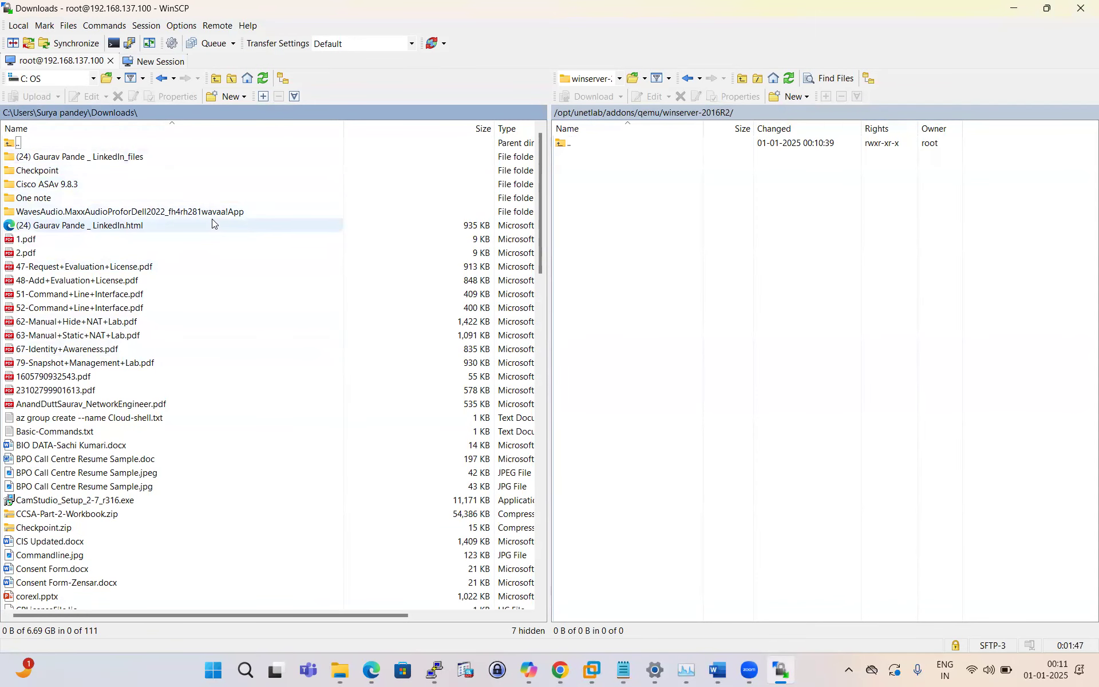
scroll(217, 258, down, 2)
scroll(226, 332, down, 1)
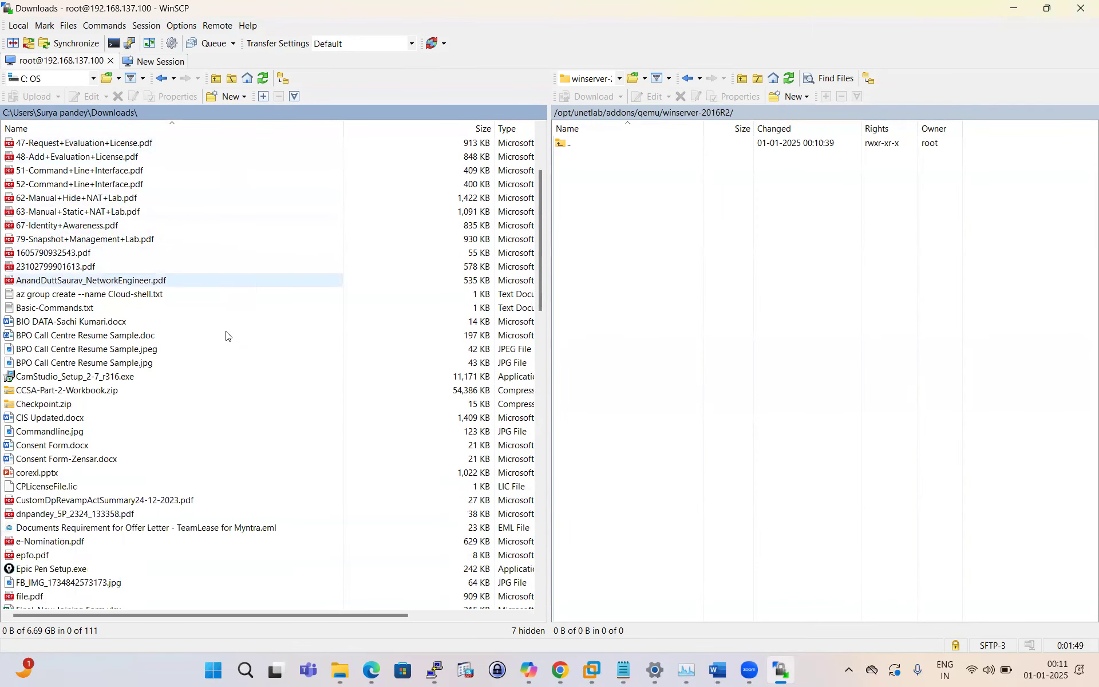
scroll(230, 364, down, 1)
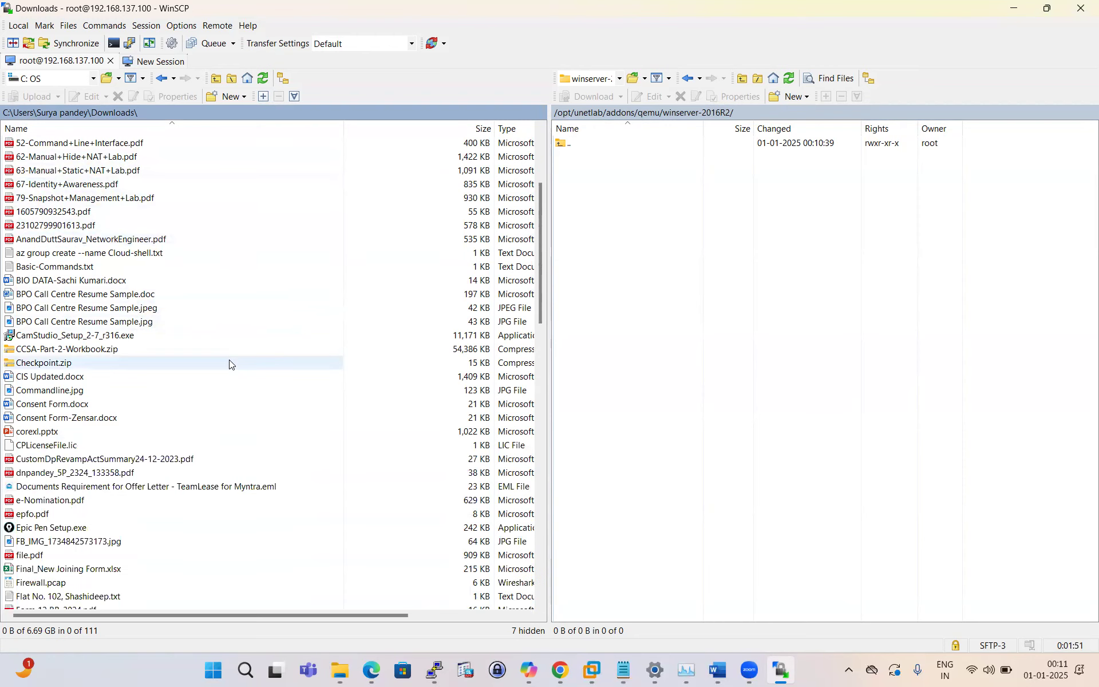
scroll(230, 364, down, 1)
scroll(229, 364, down, 4)
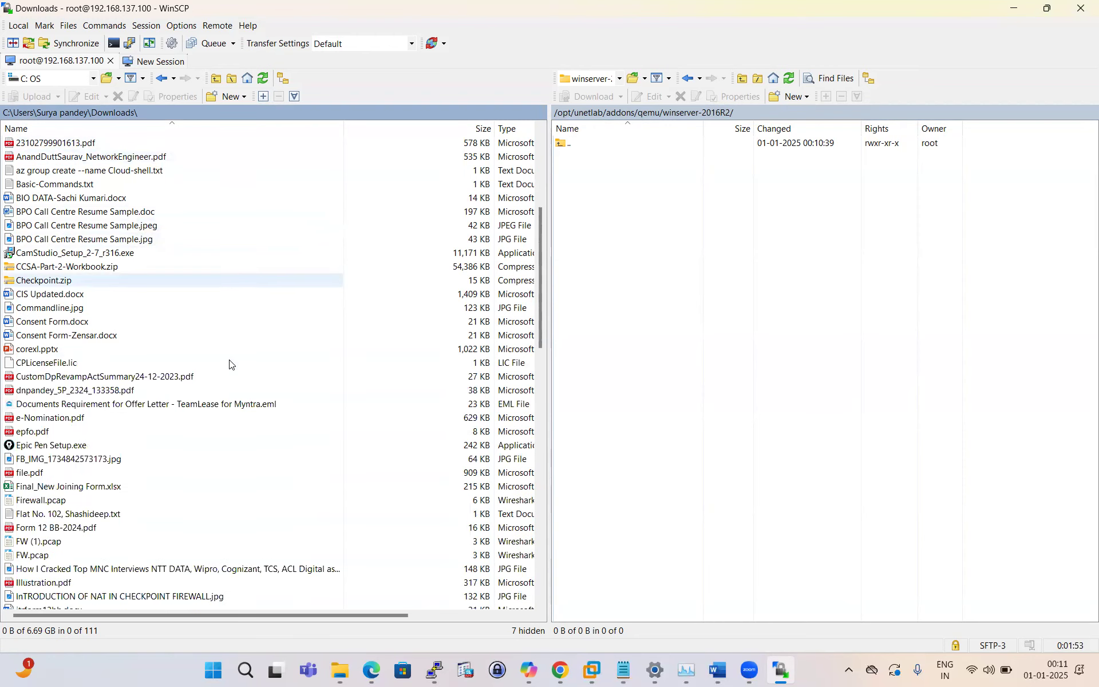
scroll(230, 364, down, 6)
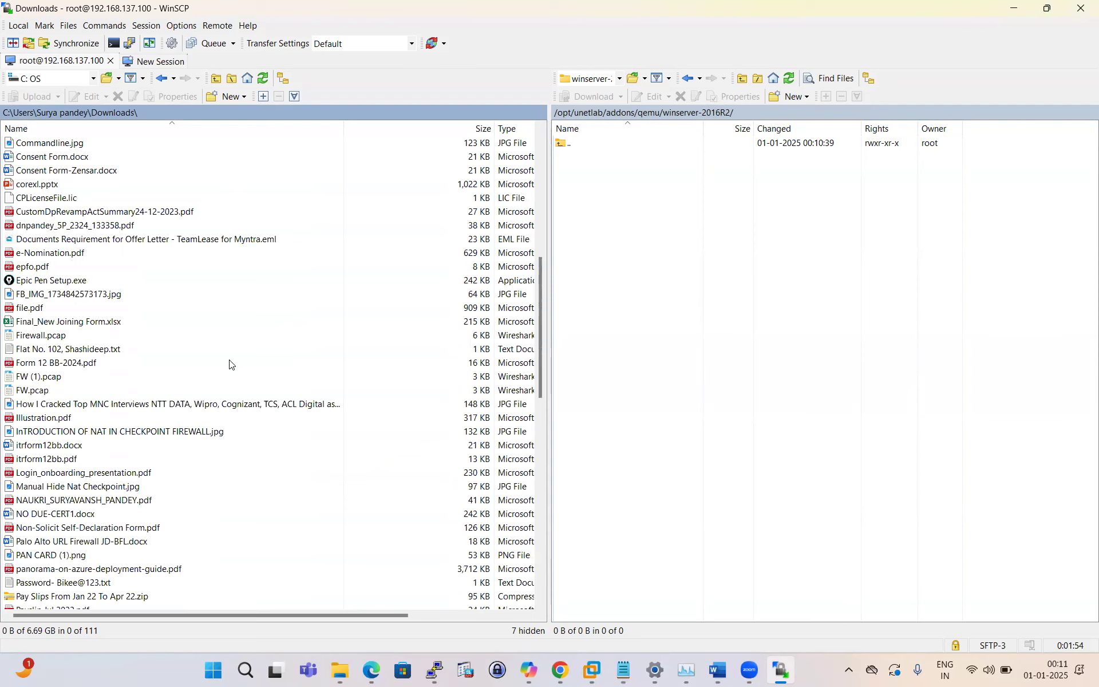
scroll(229, 364, down, 7)
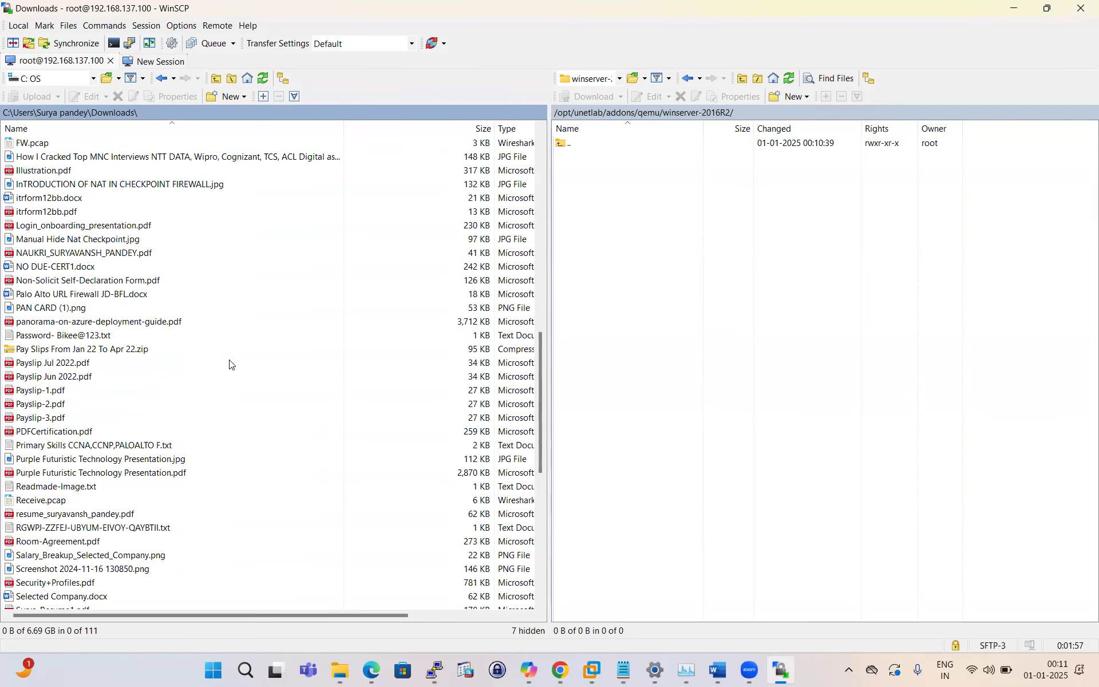
scroll(229, 364, down, 4)
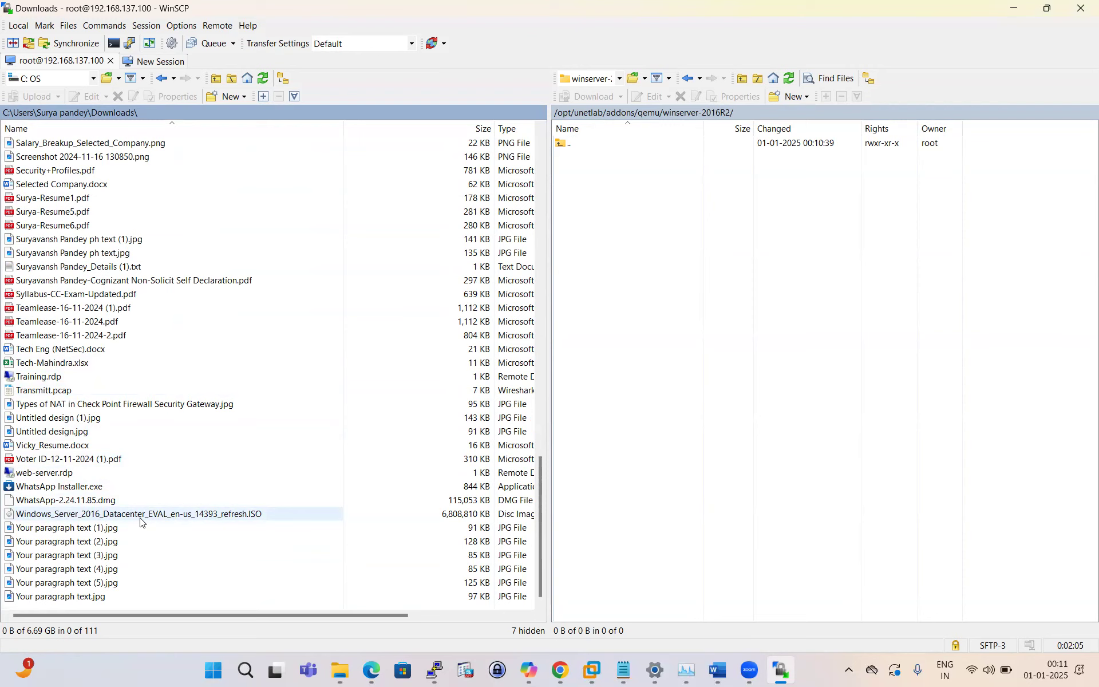
click(157, 520)
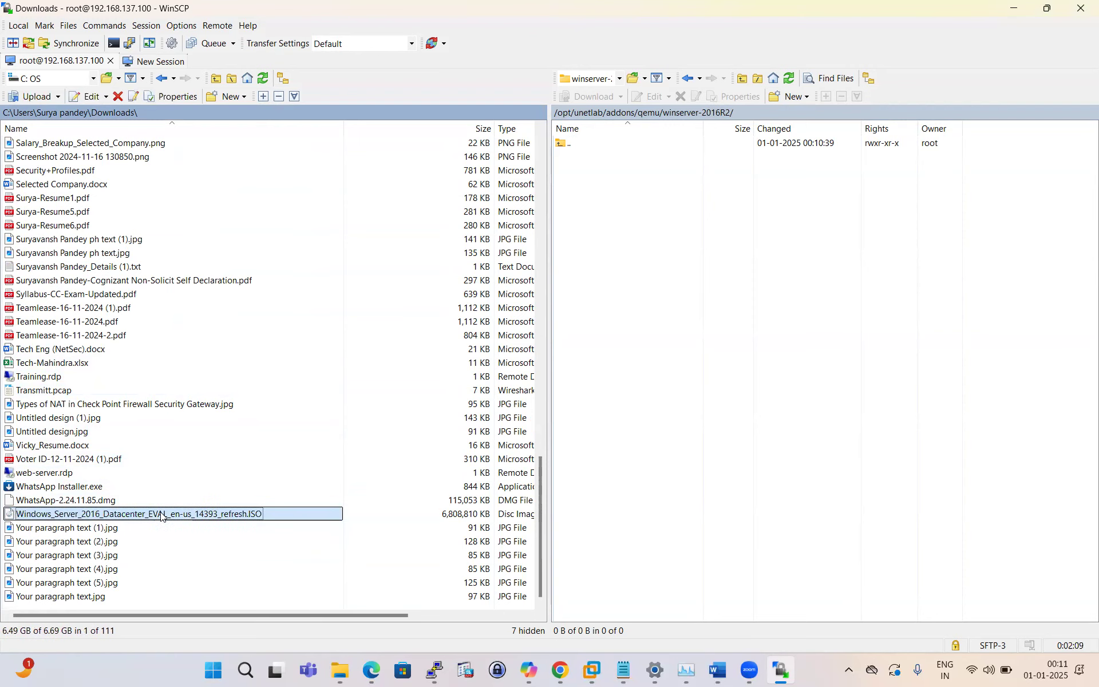
Step: Start the ISO upload with F5 and highlight step 1 about creating the image directory
key(F5)
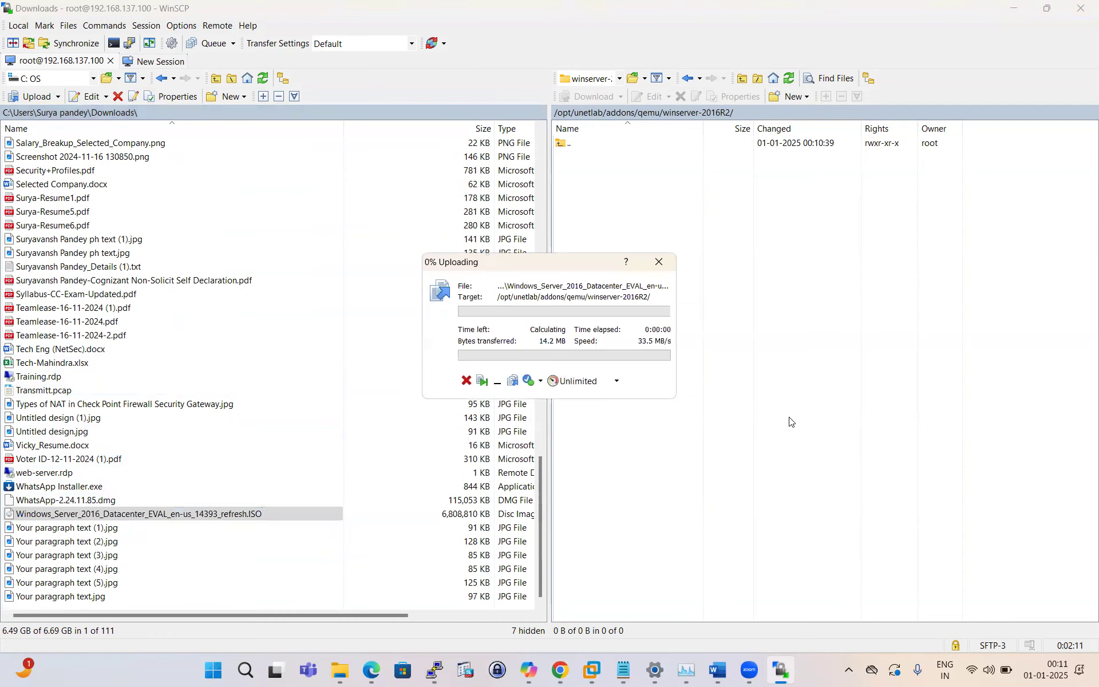
click(560, 671)
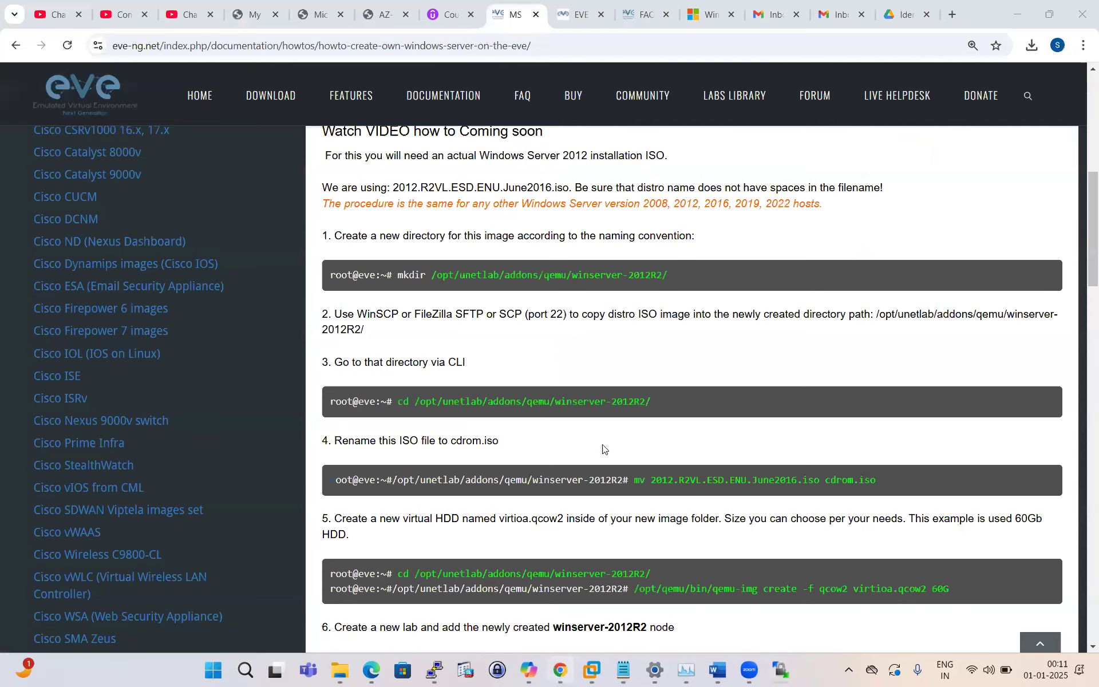
scroll(541, 387, up, 2)
scroll(541, 389, down, 1)
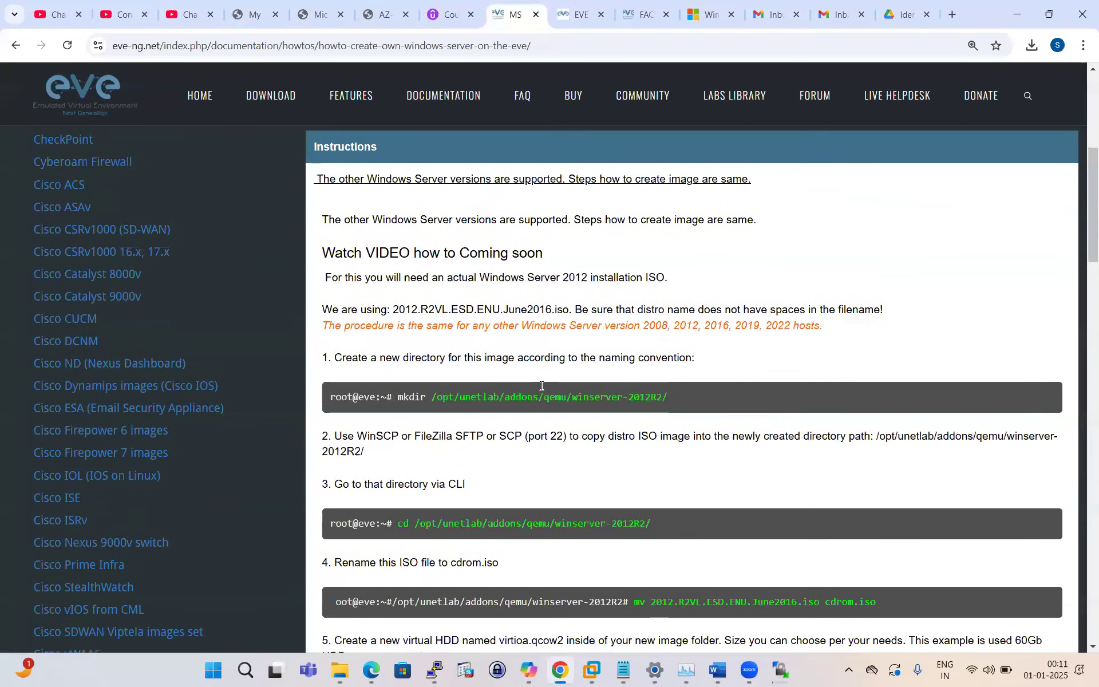
drag(348, 308, 767, 311)
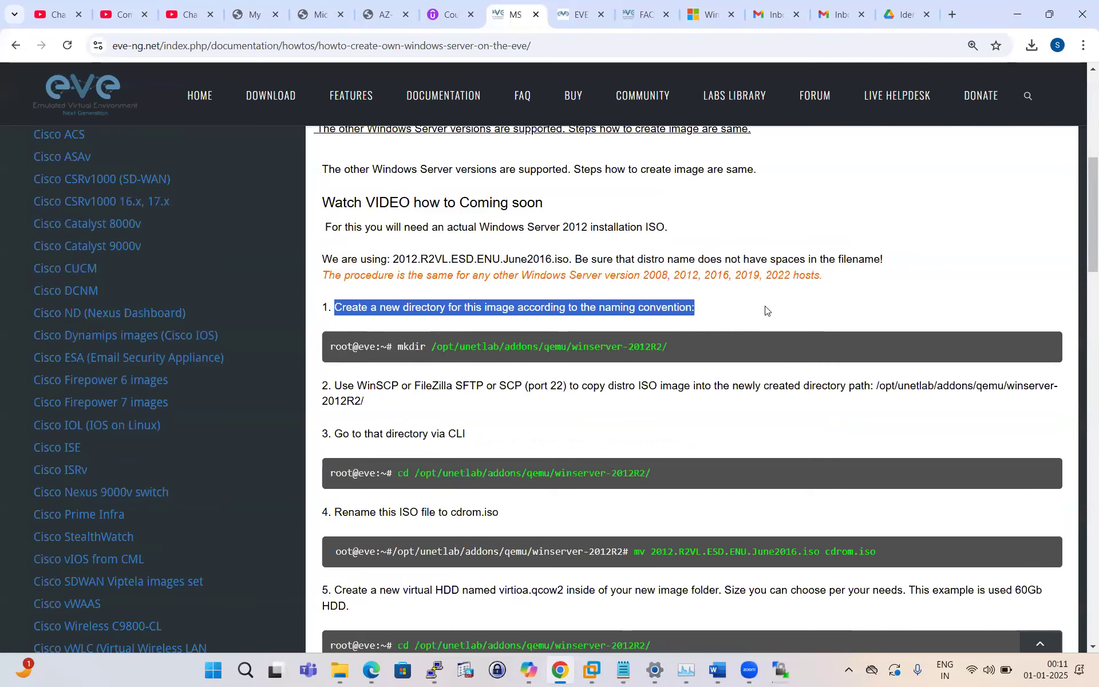
scroll(454, 405, down, 2)
drag(364, 259, 321, 239)
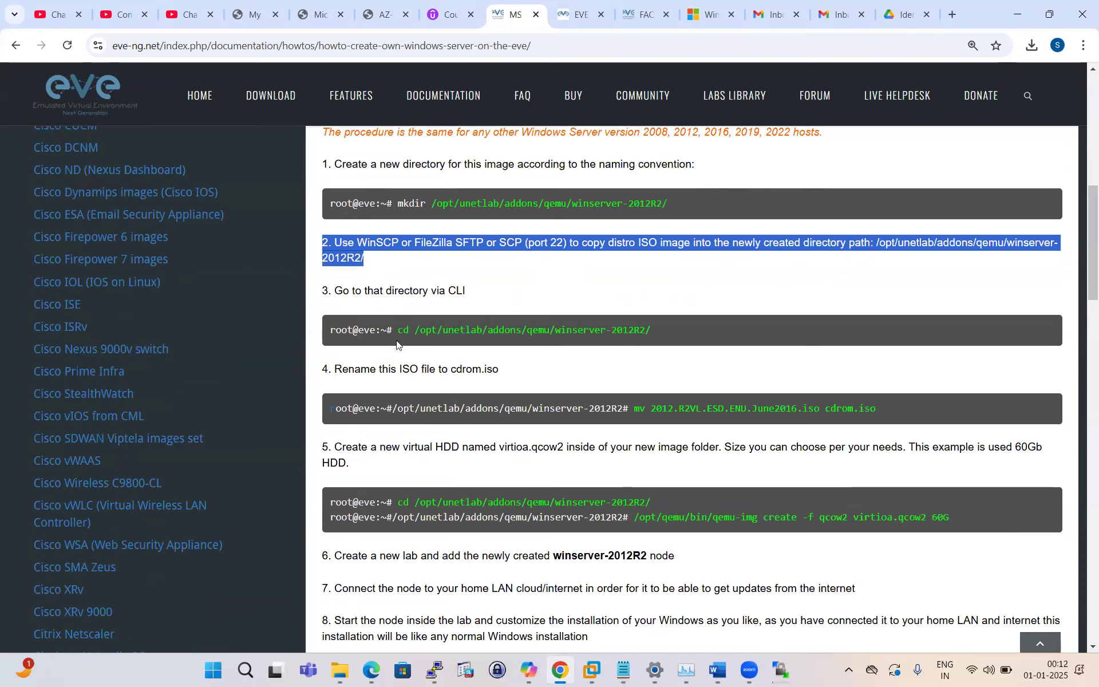
Step: Highlight step 3's cd command and step 4's rename of the ISO to cdrom.iso
drag(397, 330, 653, 330)
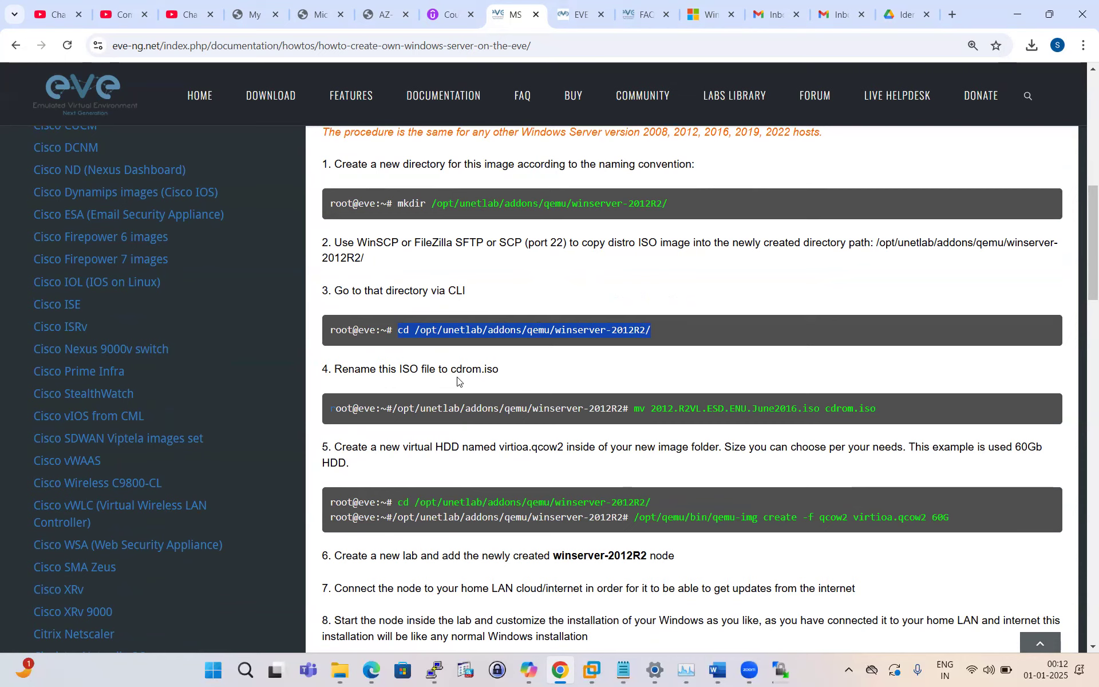
drag(516, 374, 322, 376)
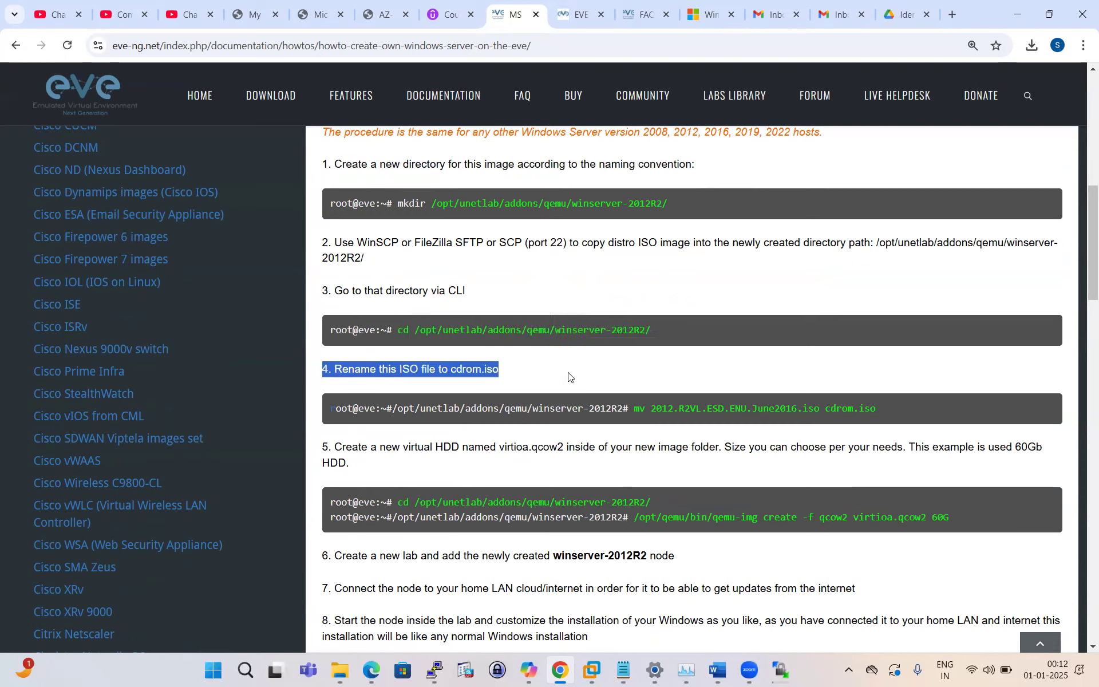
click(579, 331)
drag(447, 369, 540, 372)
click(401, 339)
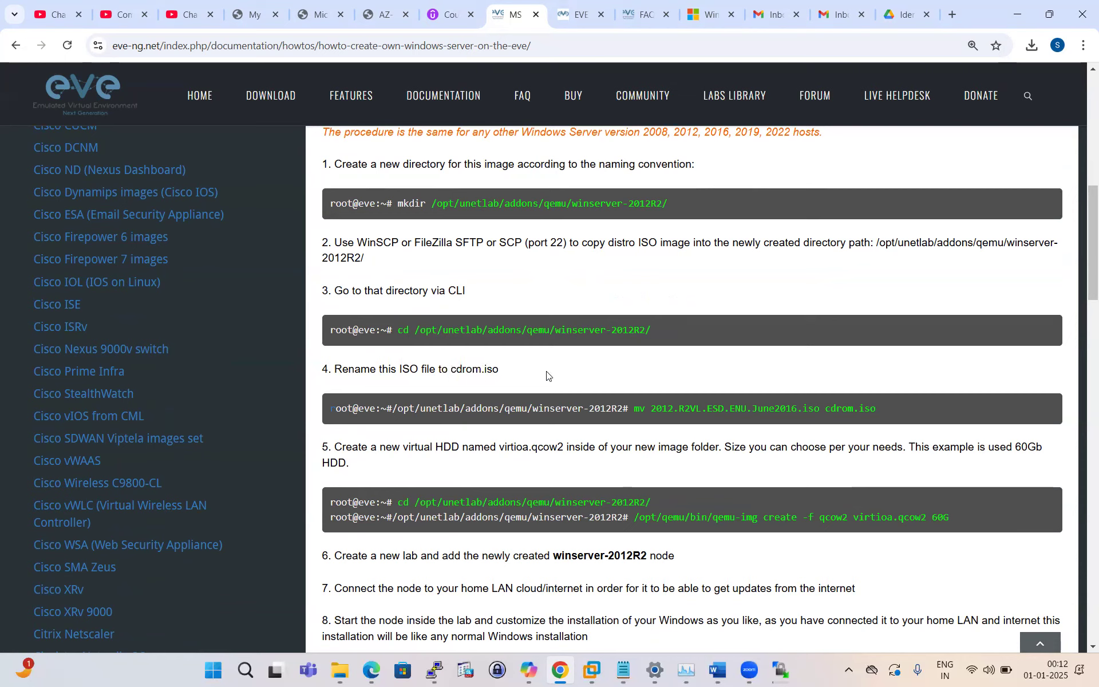
drag(626, 409, 386, 413)
click(650, 424)
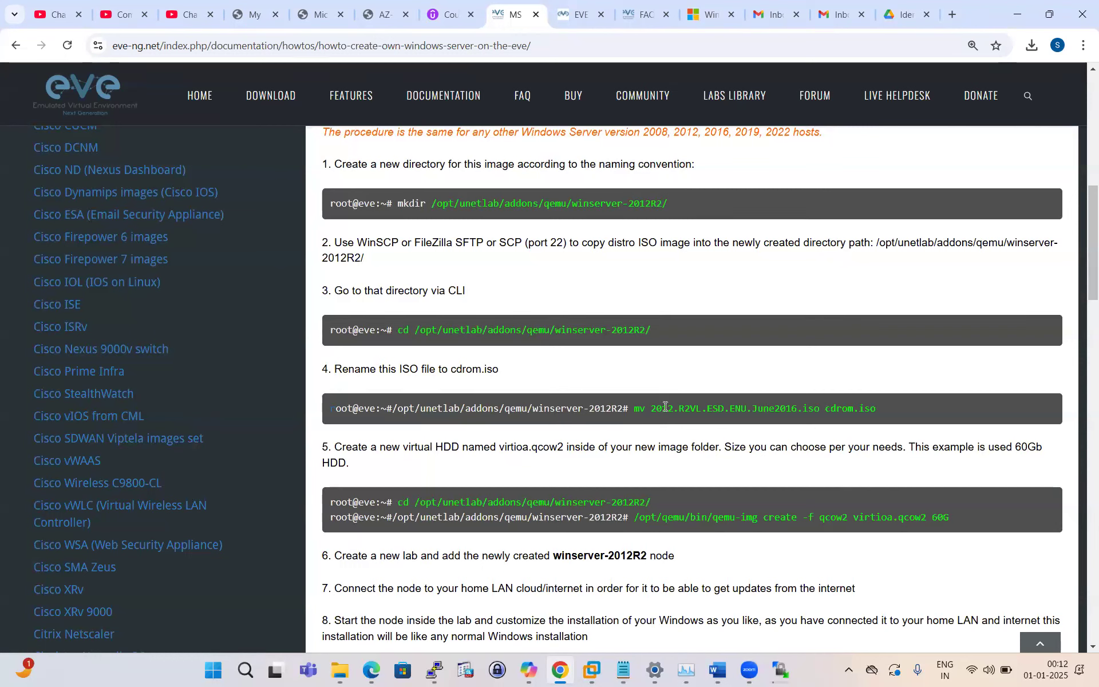
drag(653, 409, 911, 418)
click(912, 418)
drag(825, 409, 875, 409)
Step: Check the ISO upload progress in WinSCP, then scroll on in the how-to
click(781, 671)
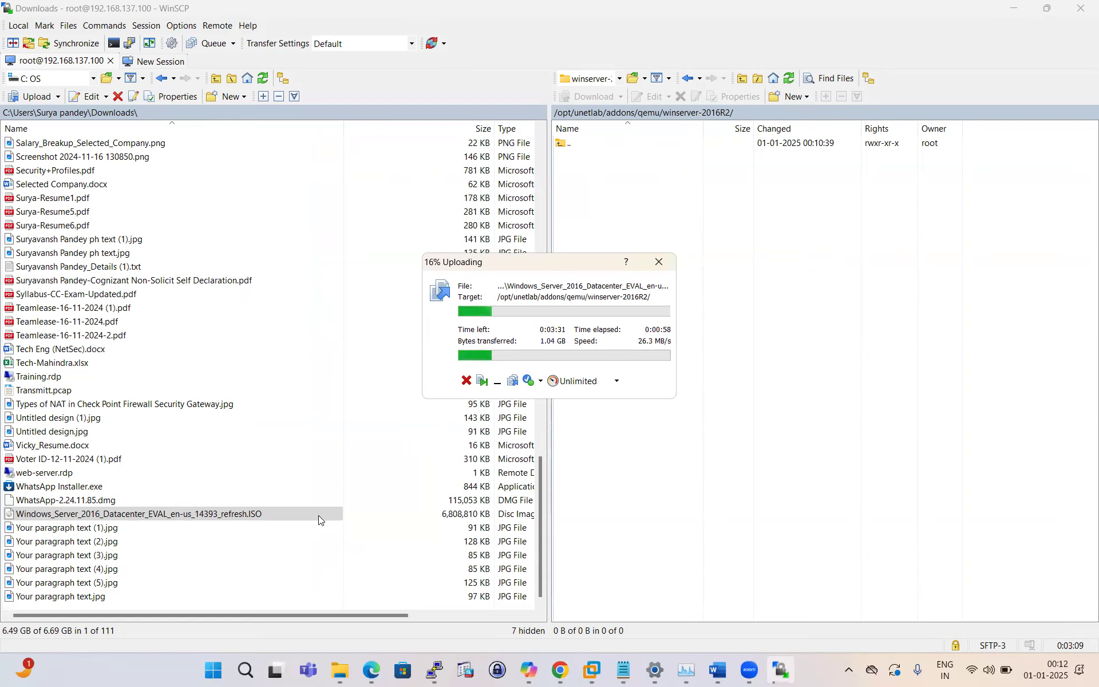
click(561, 670)
scroll(372, 314, down, 3)
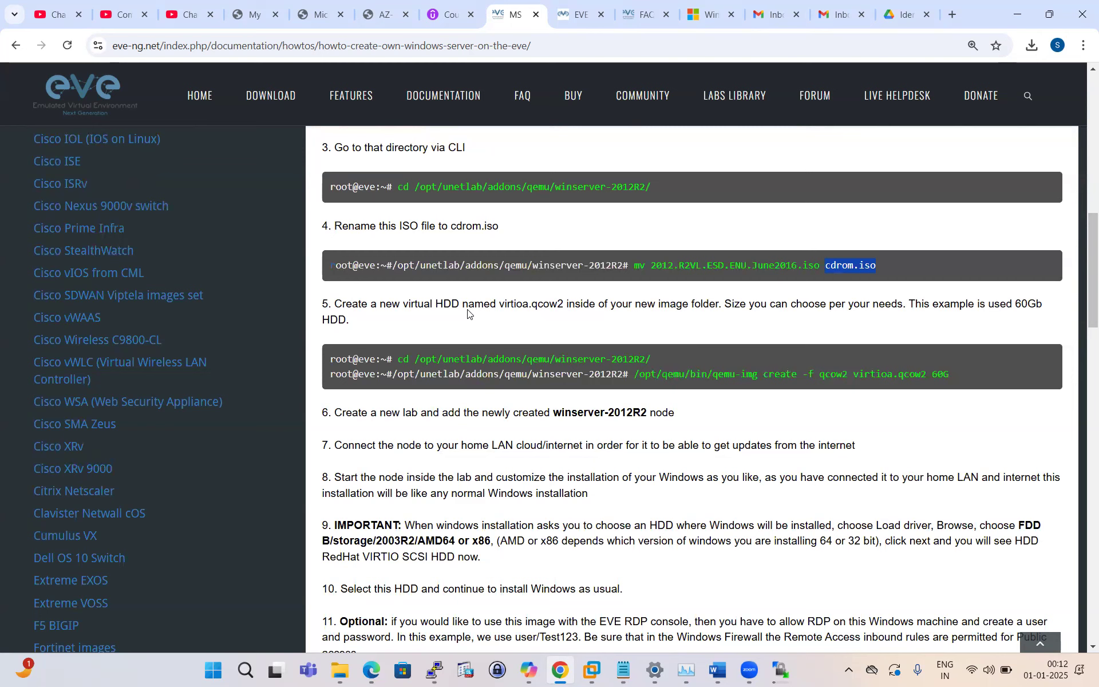
Step: Highlight step 5's virtioa.qcow2 name and 60G qemu-img create command, then switch to WinSCP
drag(499, 303, 719, 328)
drag(396, 375, 636, 374)
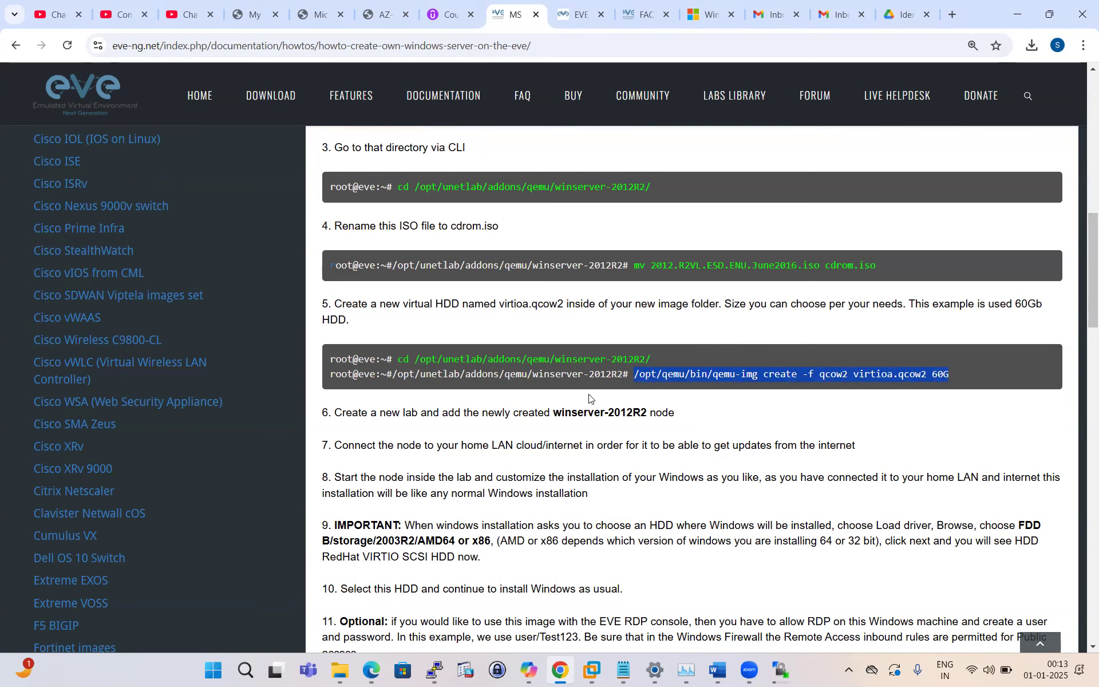
scroll(526, 406, up, 1)
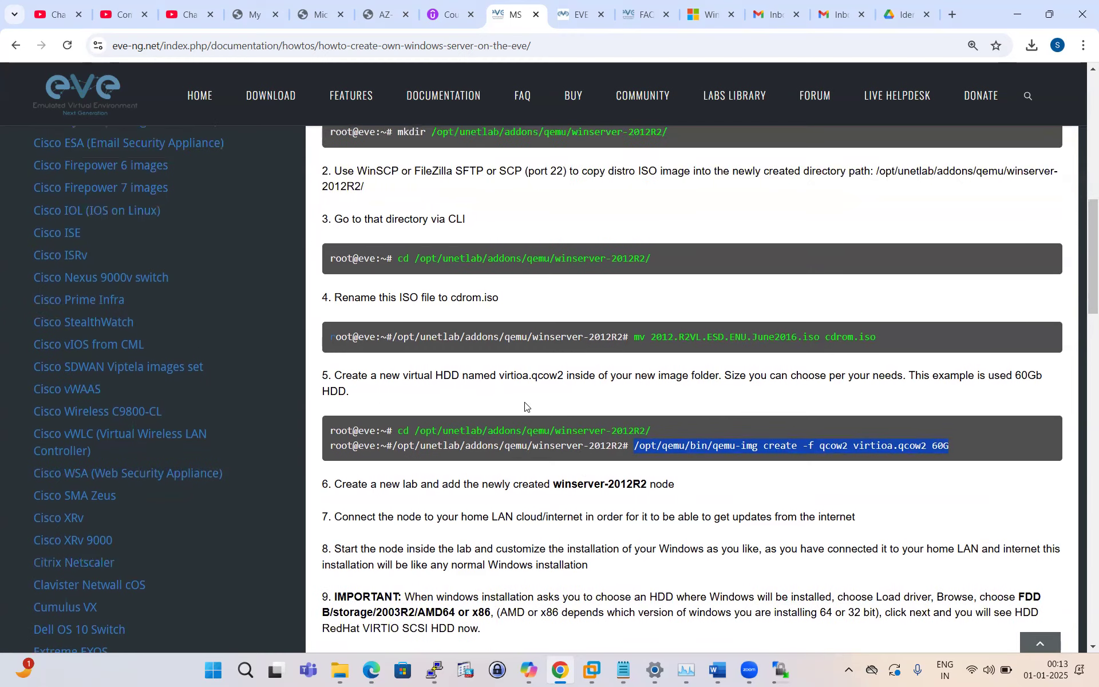
scroll(621, 386, down, 1)
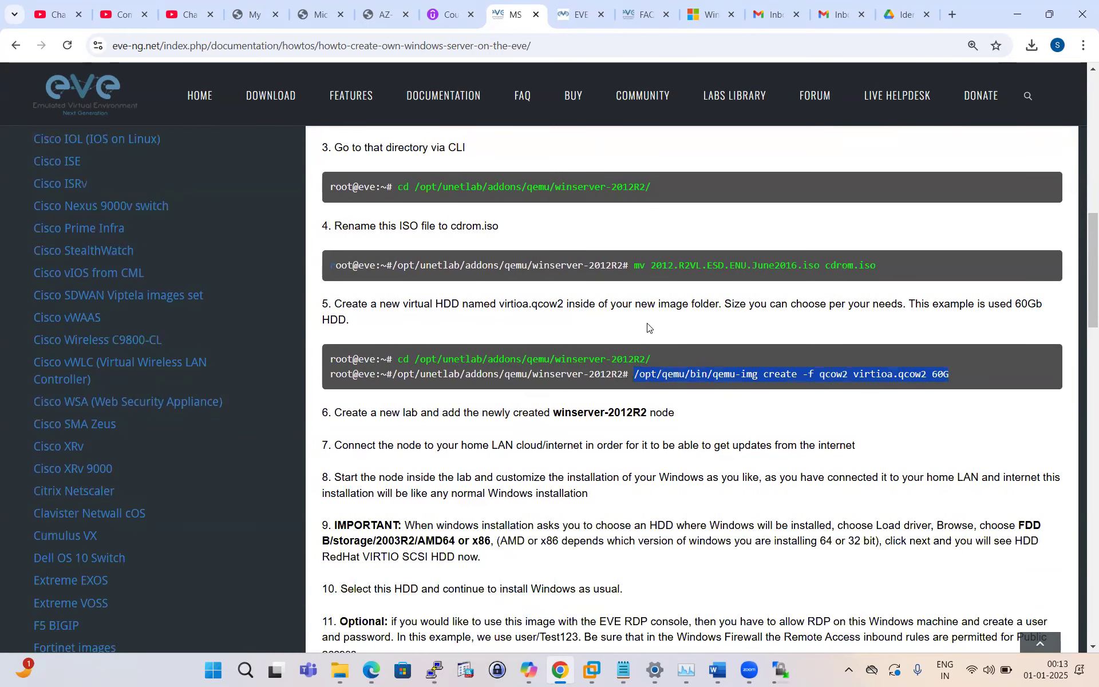
click(692, 407)
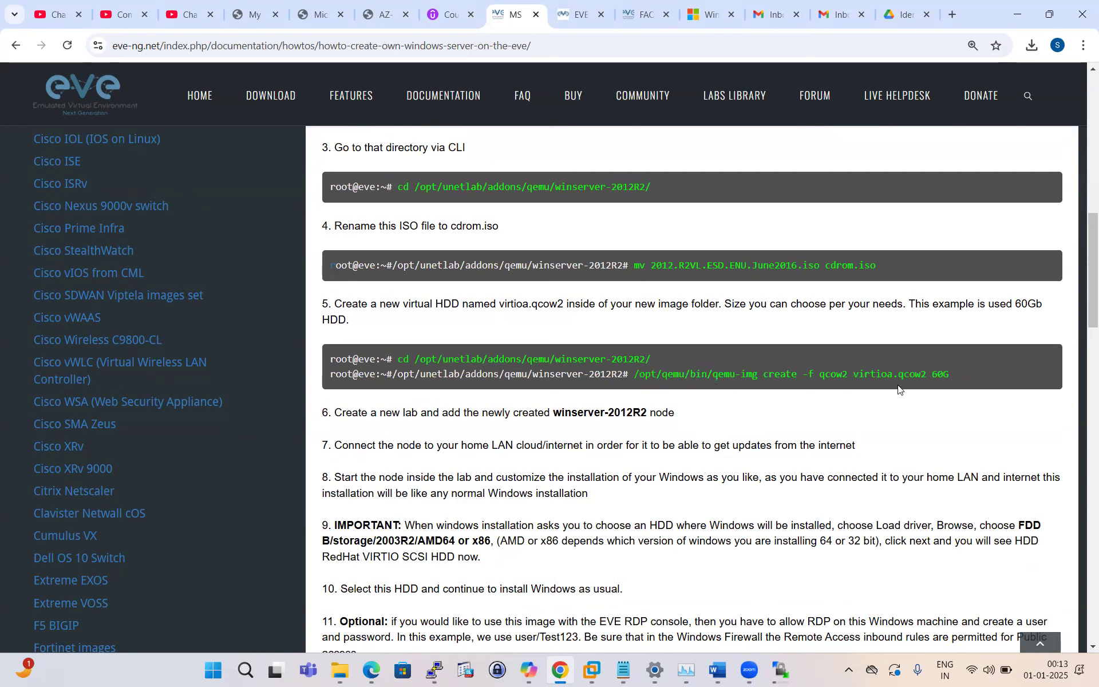
drag(965, 373, 632, 378)
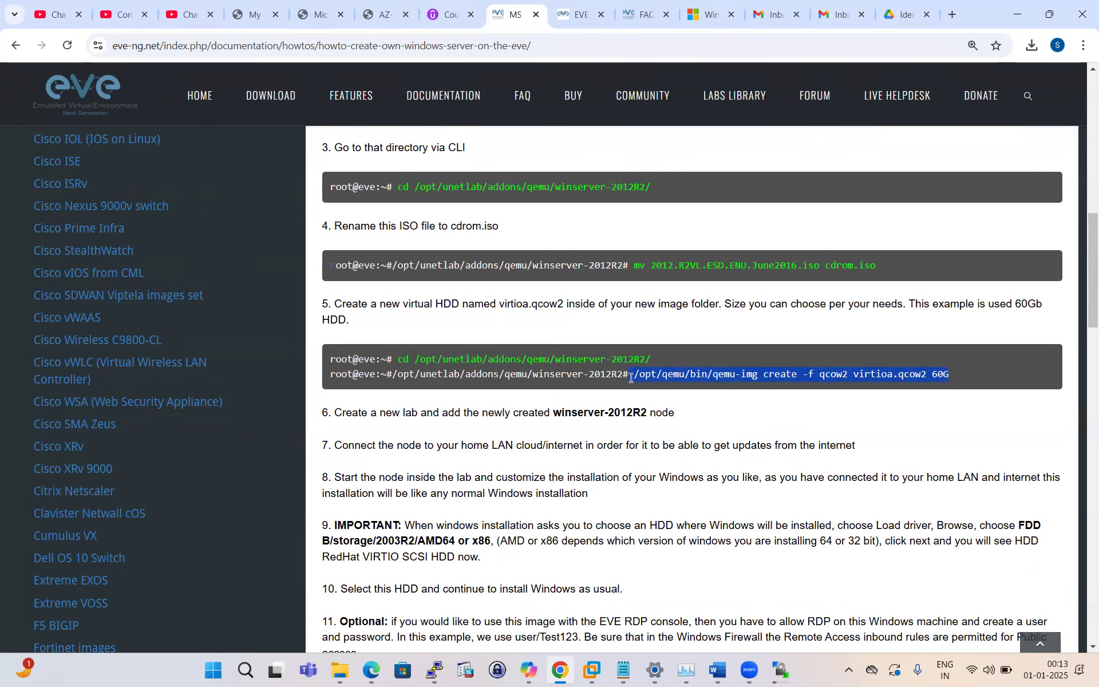
click(851, 401)
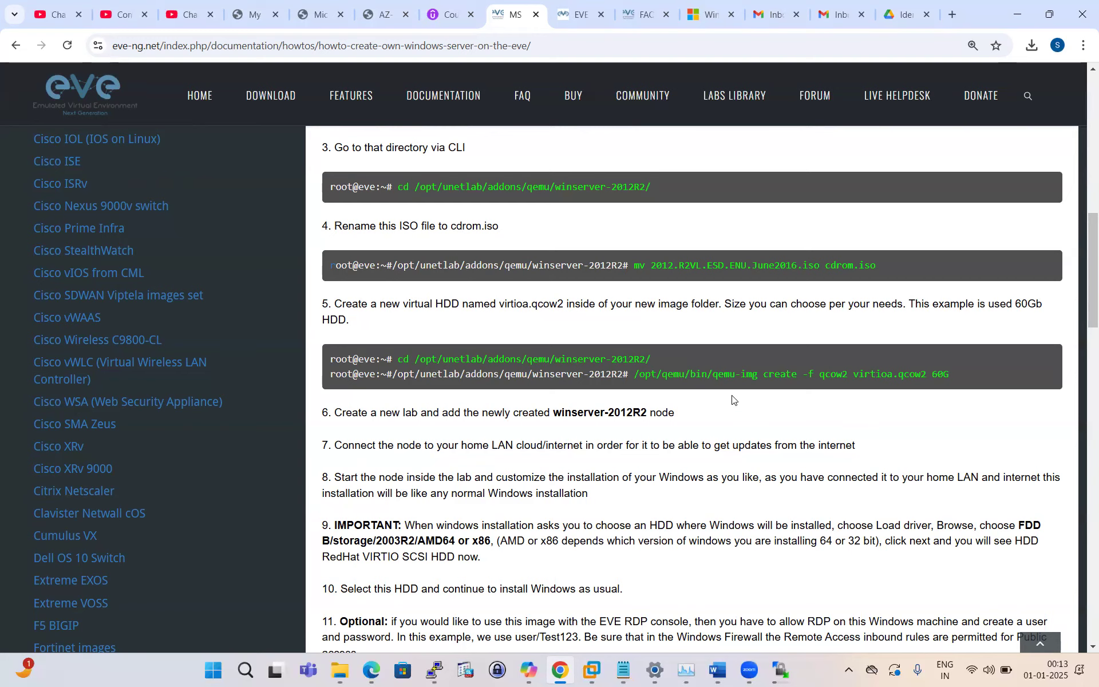
scroll(735, 400, up, 2)
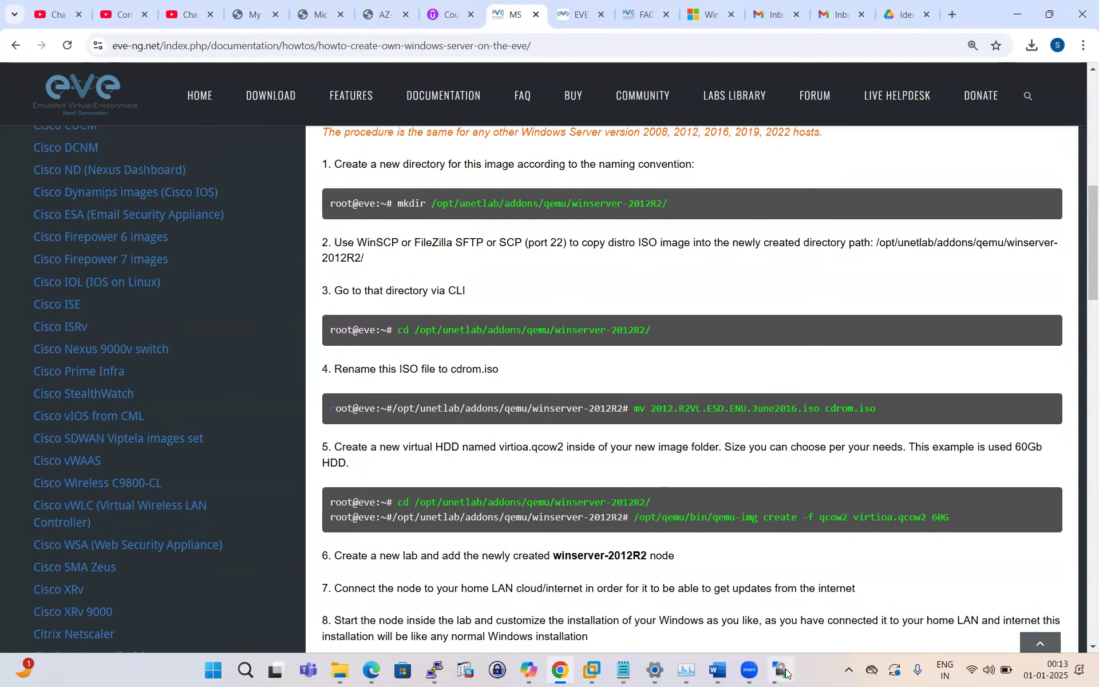
key(alt+Tab)
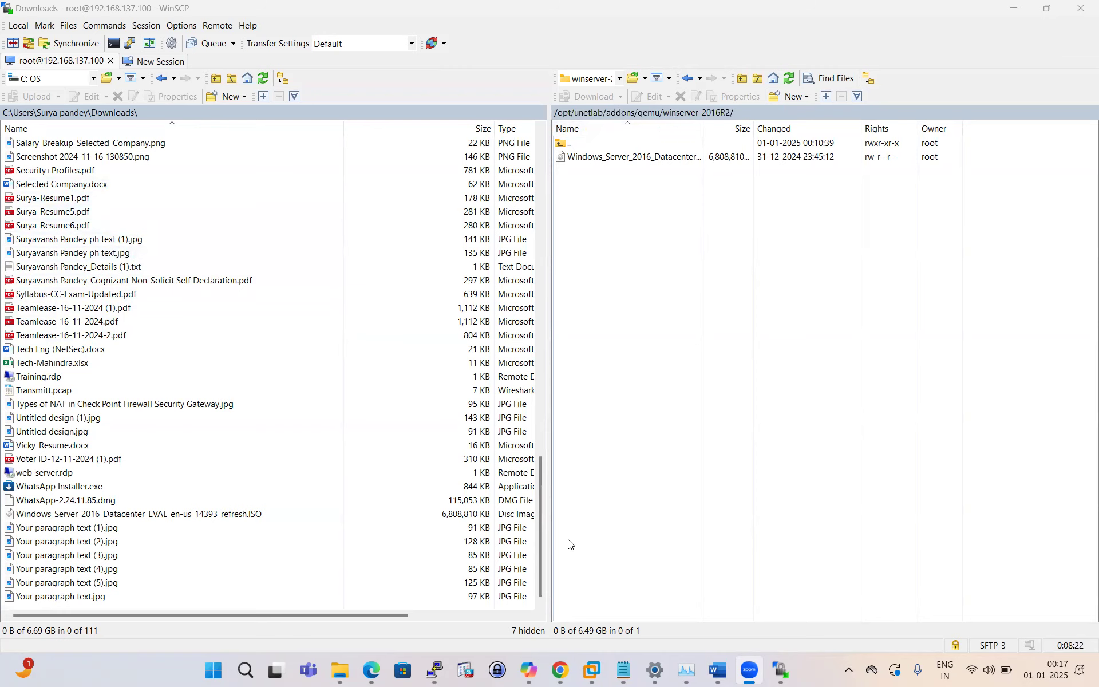
Step: Glance over the EVE-NG Windows Server guide, then bring up the Readmade-Image.txt command notes
click(560, 670)
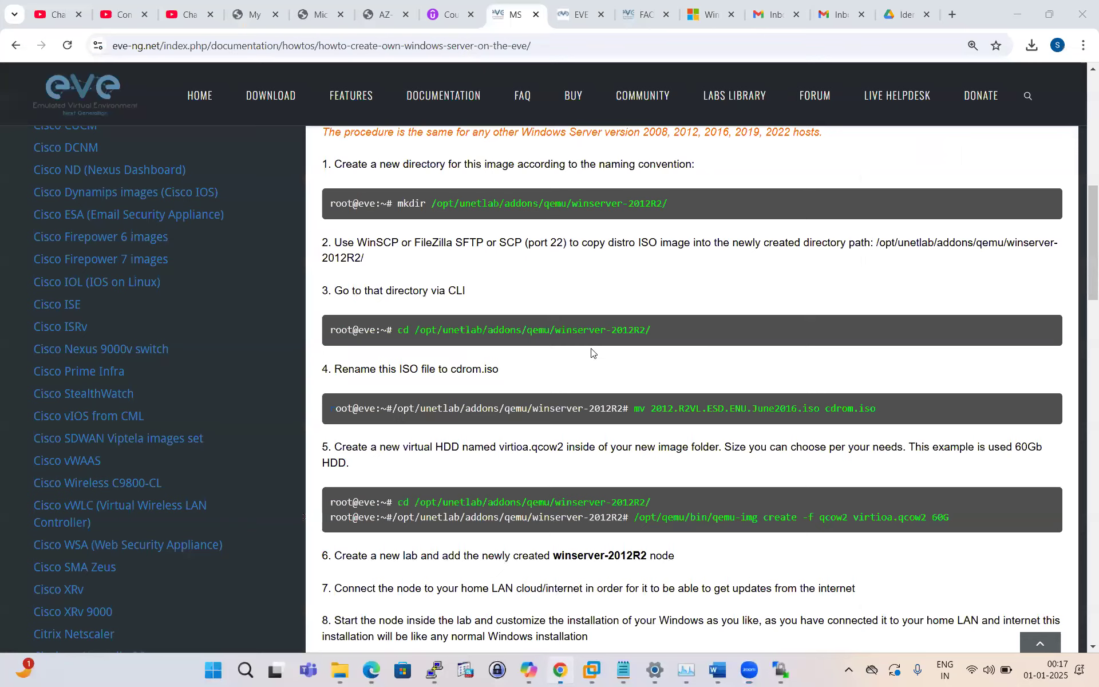
scroll(438, 351, down, 1)
scroll(438, 352, up, 1)
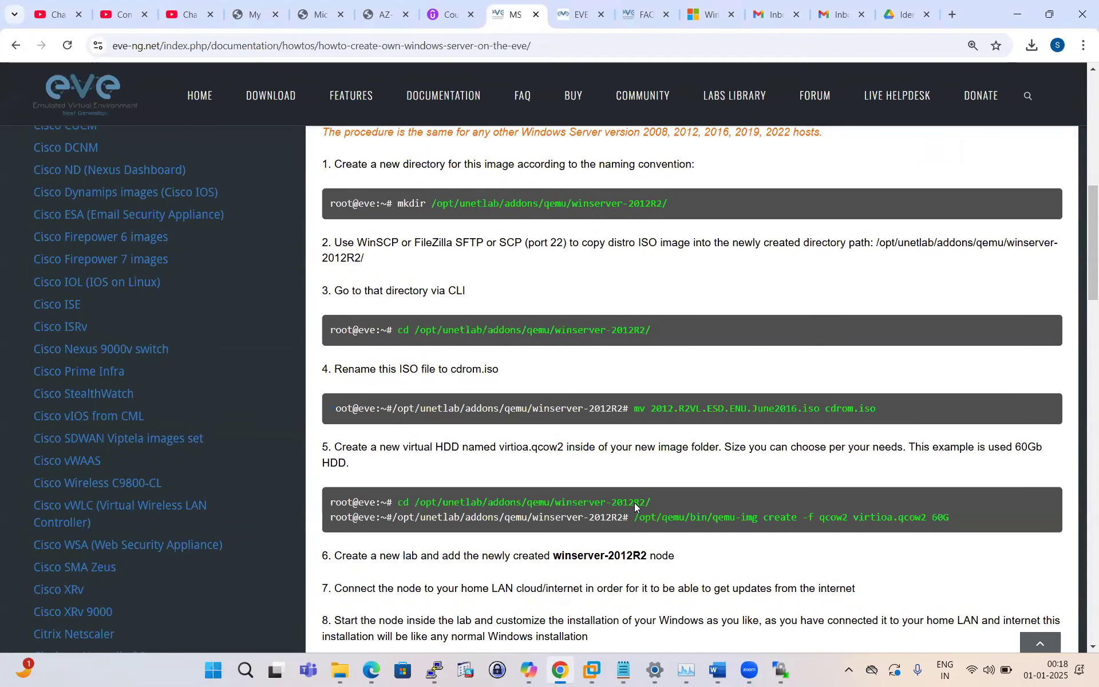
click(623, 669)
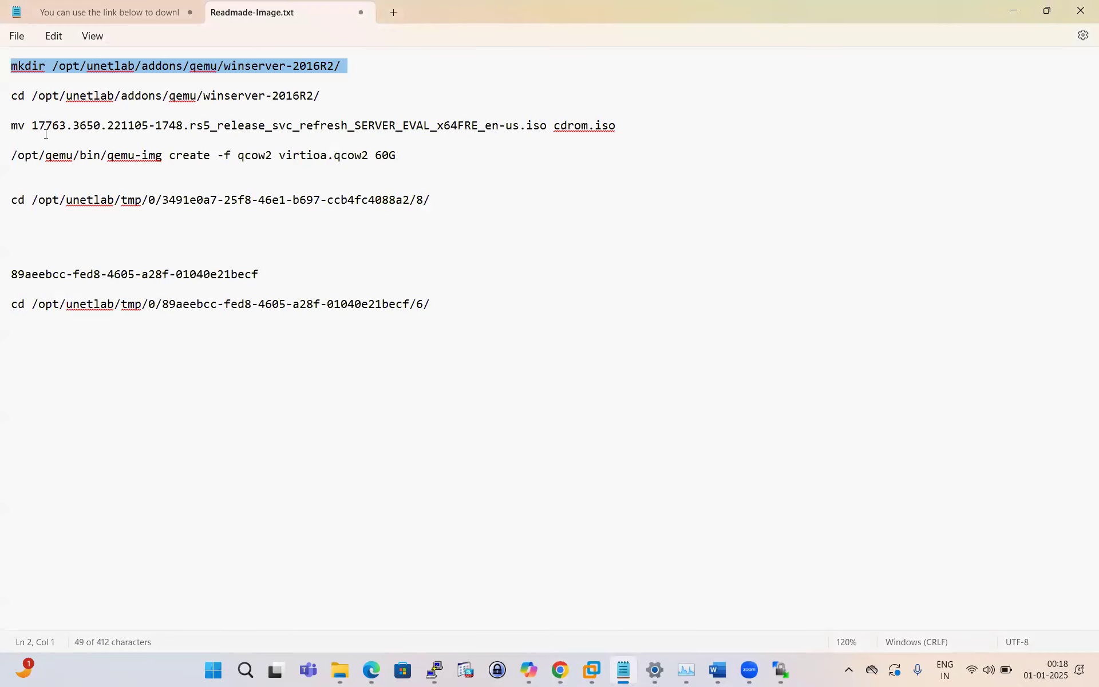
Step: Copy the winserver-2016R2 cd command from the notes and run it in PuTTY
drag(324, 98, 12, 98)
right_click(49, 98)
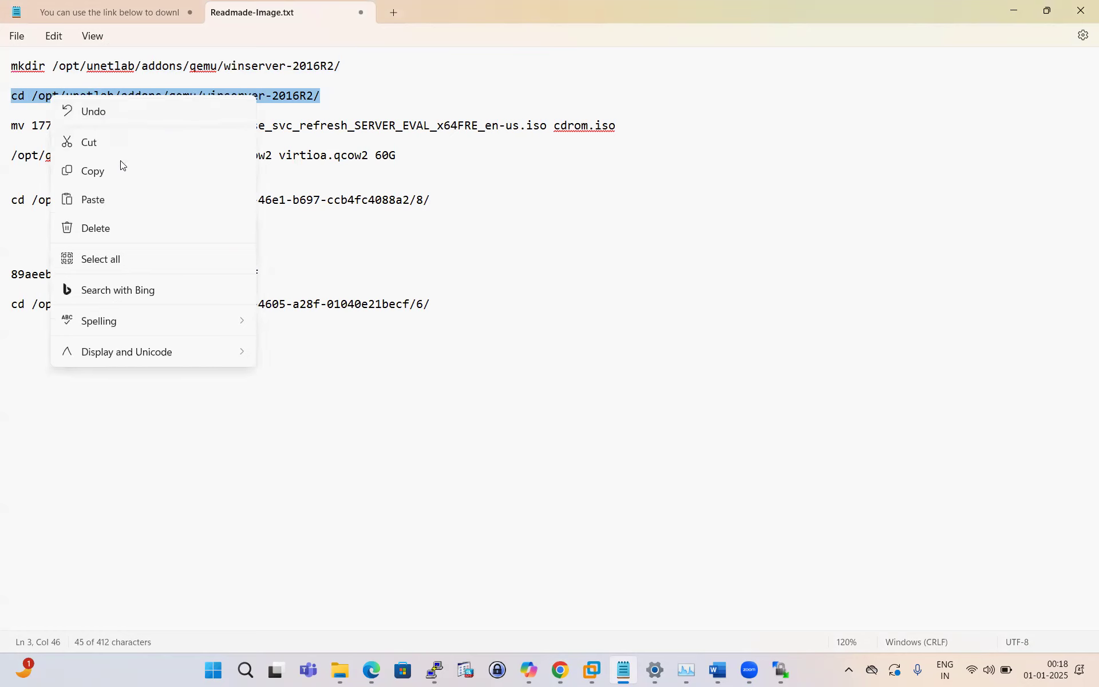
click(107, 171)
click(433, 668)
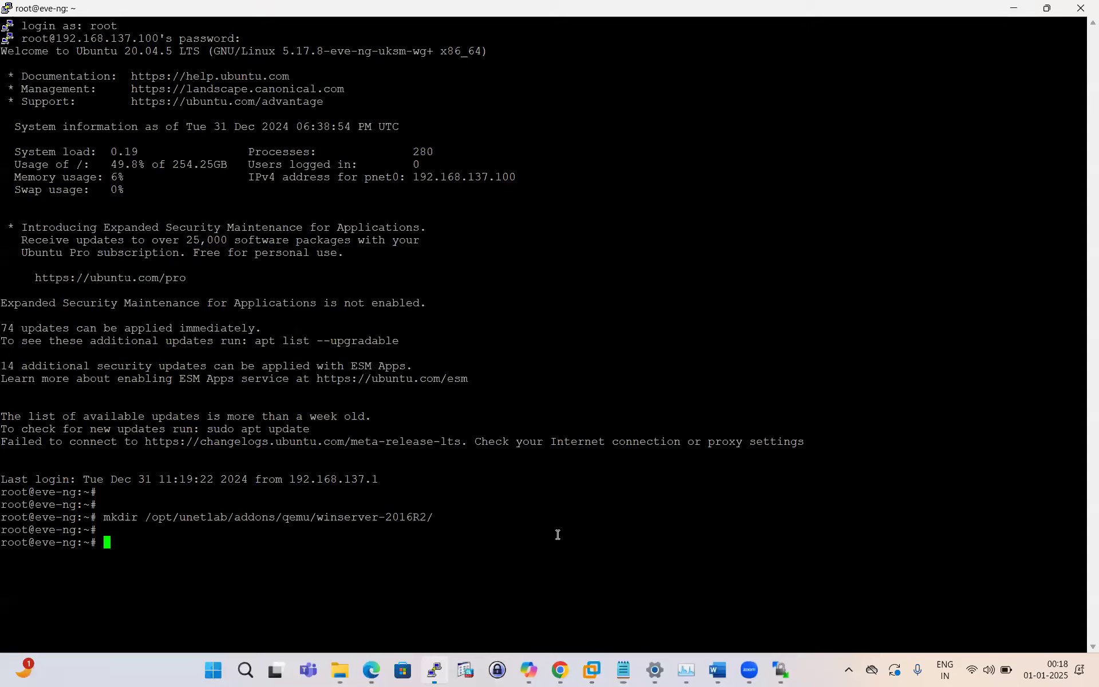
right_click(614, 492)
key(Return)
key(Return)
key(Return)
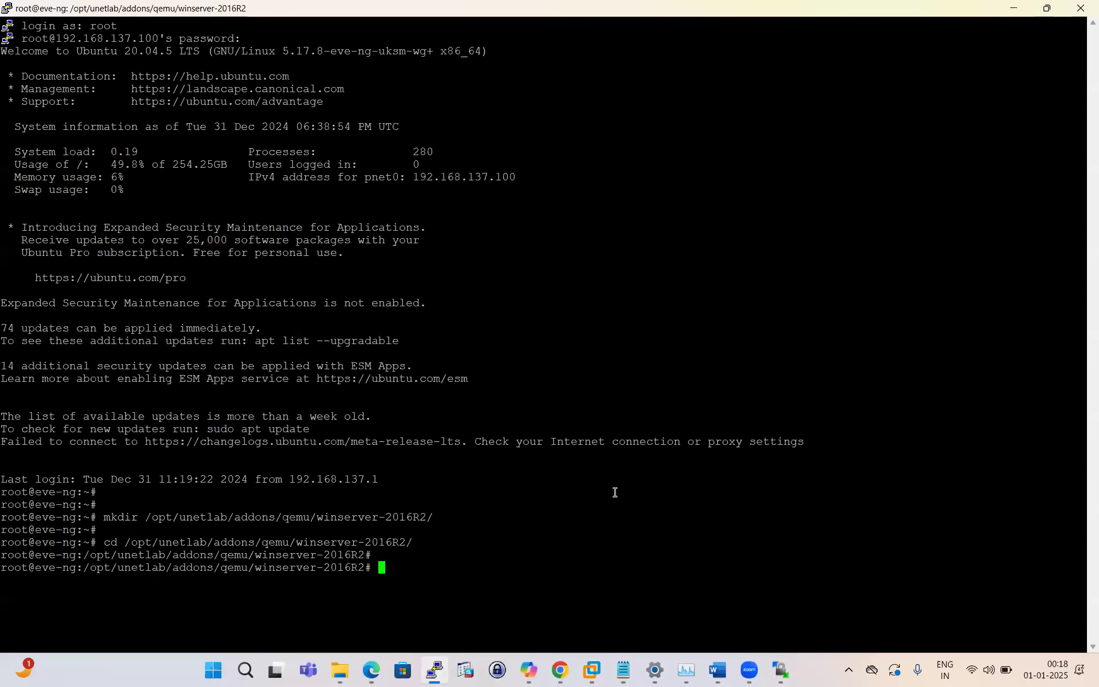
click(560, 670)
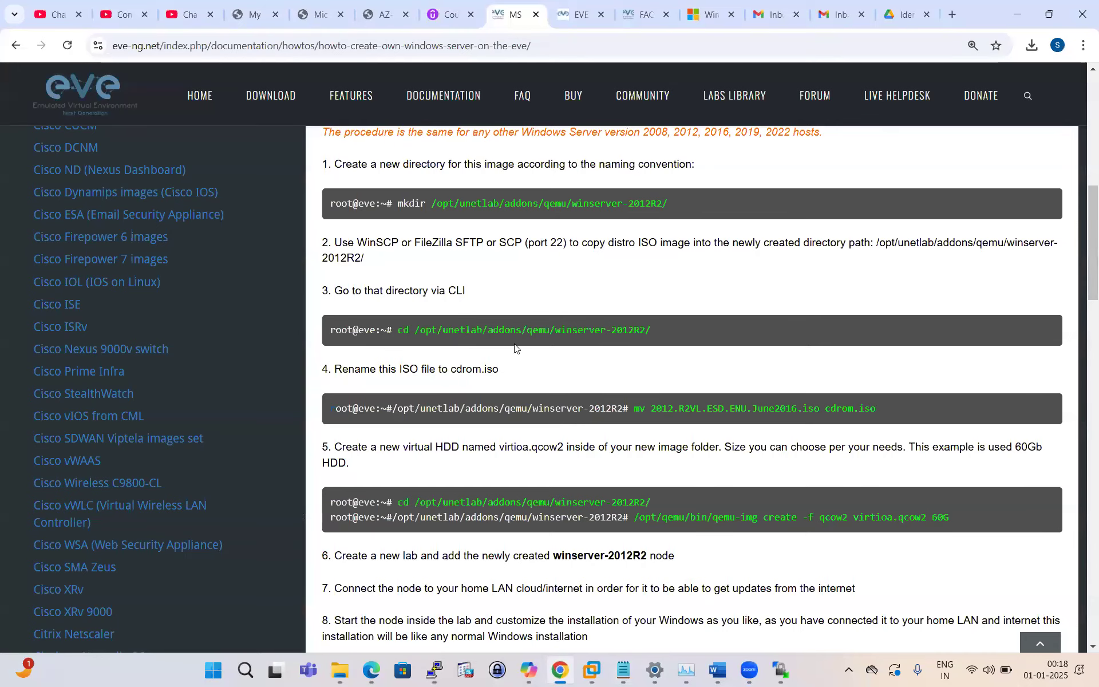
Step: Scroll the guide to the rename step and highlight its cdrom.iso target name
drag(475, 291, 367, 290)
scroll(350, 308, down, 1)
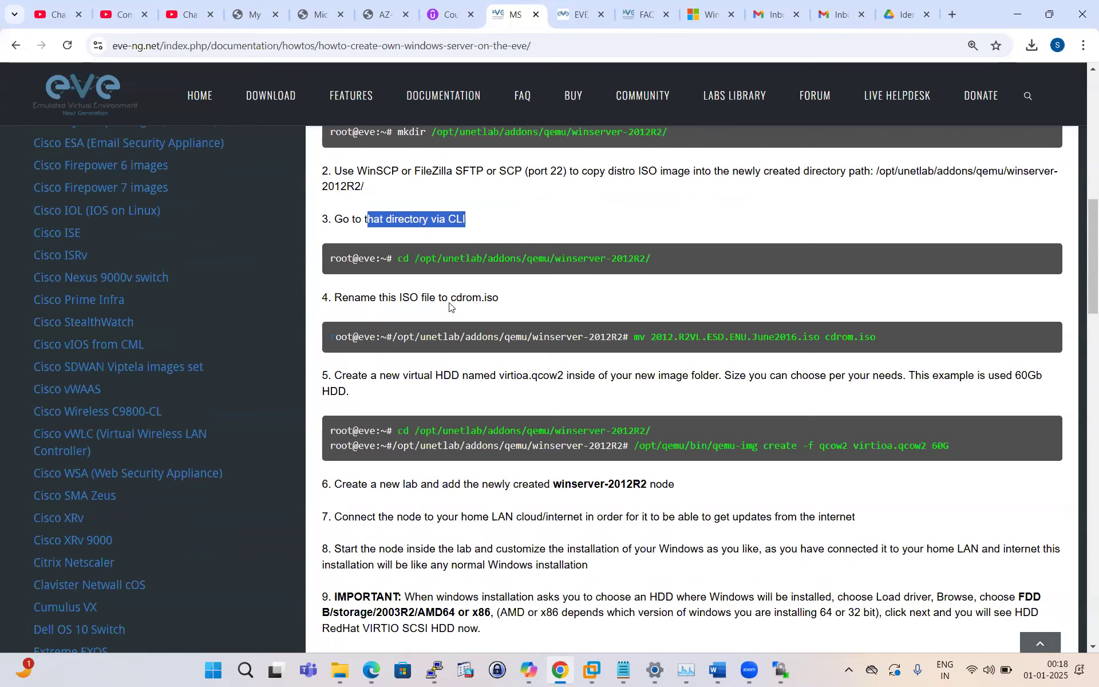
drag(450, 297, 504, 298)
click(549, 302)
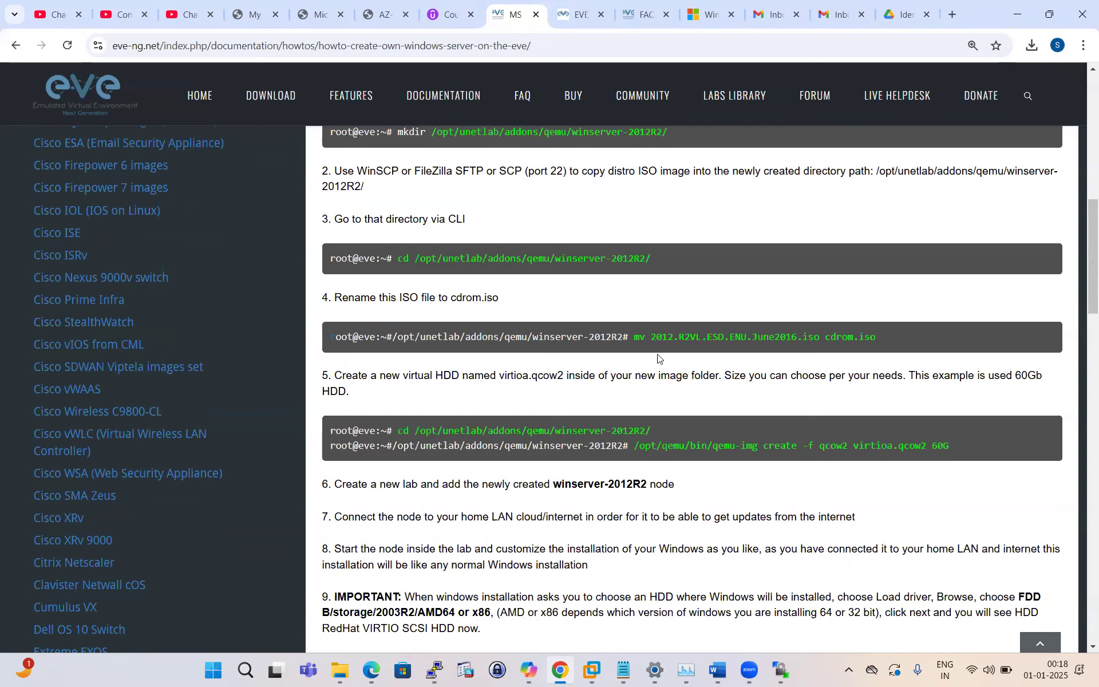
Step: Check that the notes' mv line ends in cdrom.iso, then bring up the Downloads folder
click(623, 670)
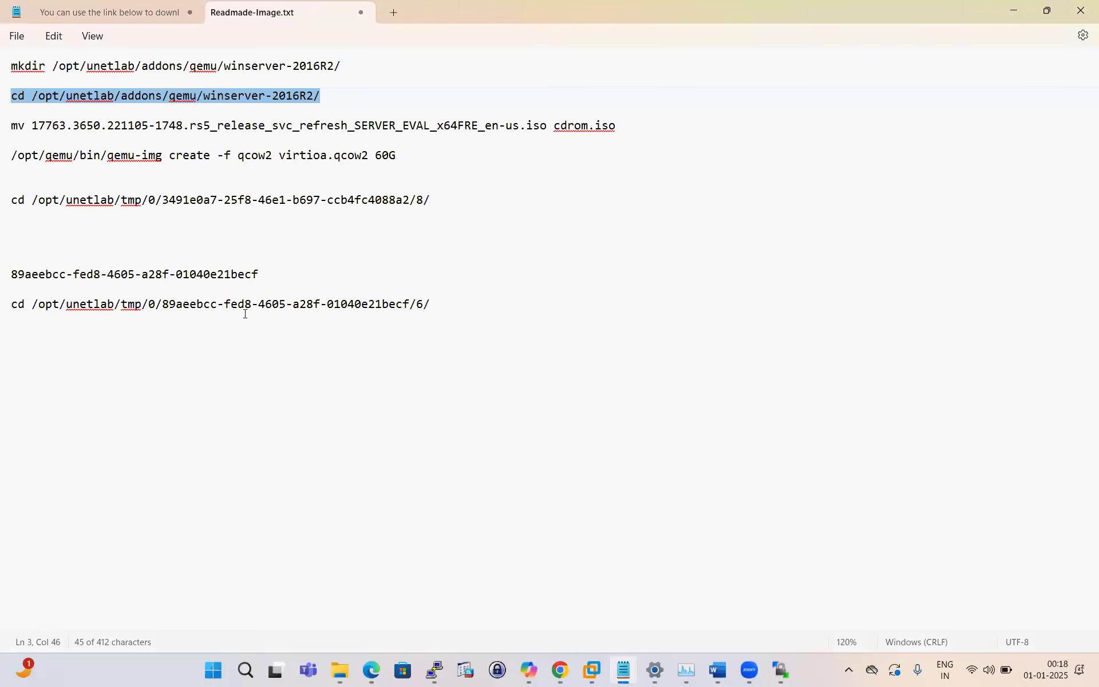
double_click(25, 125)
click(456, 146)
drag(558, 127, 620, 124)
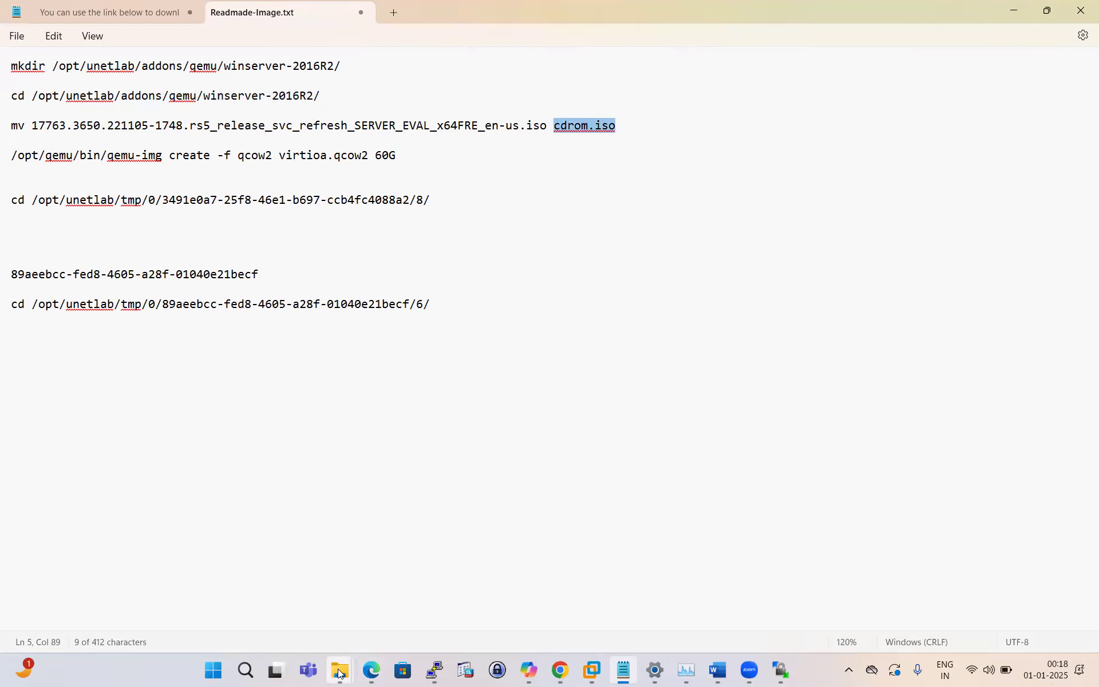
click(276, 604)
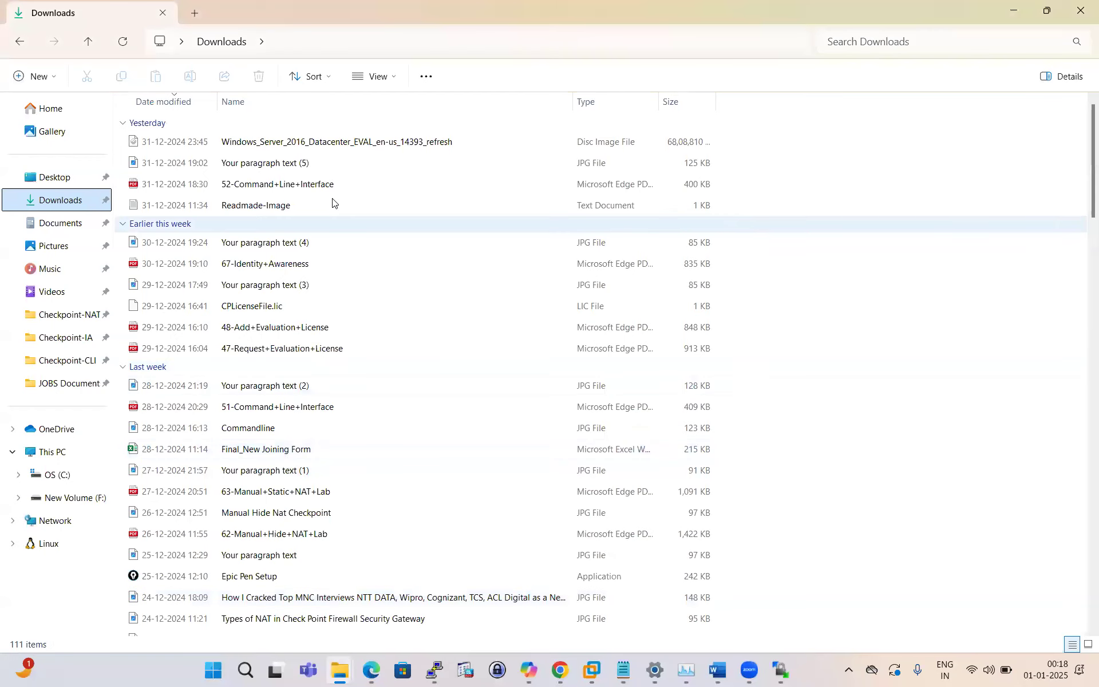
Step: Expose the Windows Server 2016 ISO's full file name via Rename and copy it
click(370, 146)
right_click(369, 146)
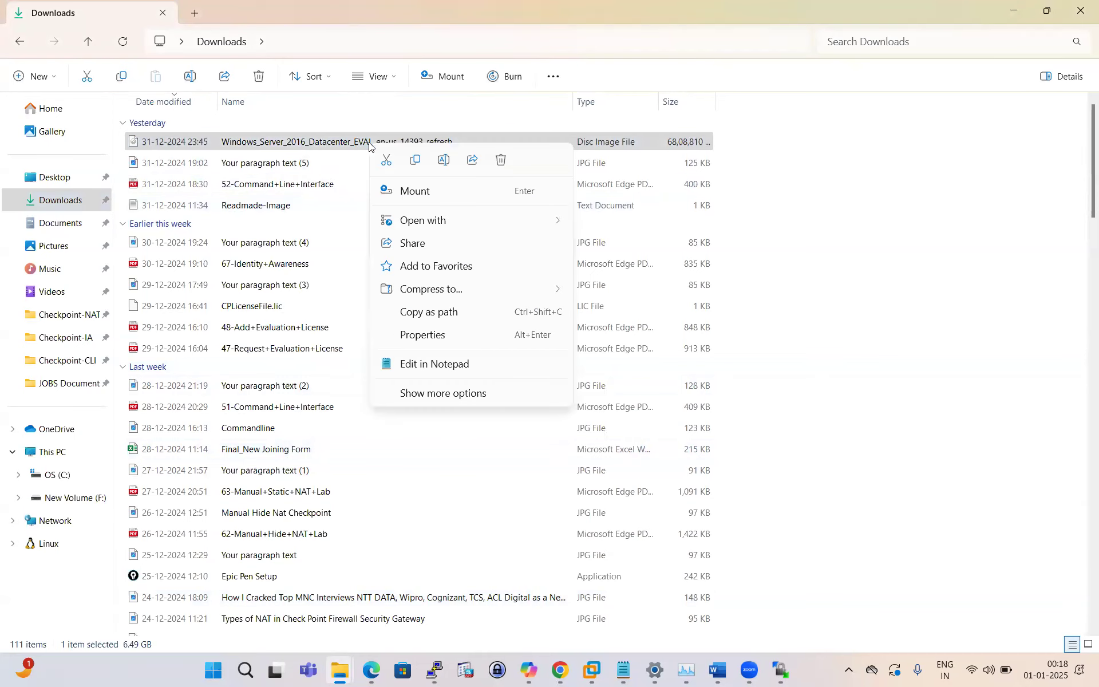
click(454, 393)
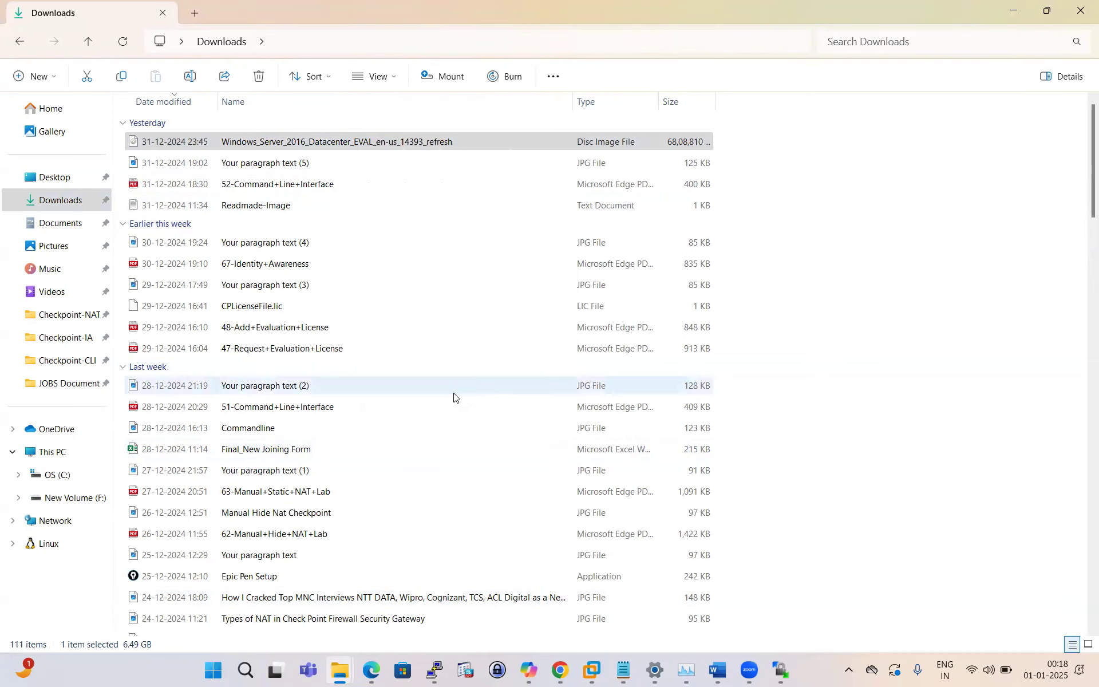
click(411, 464)
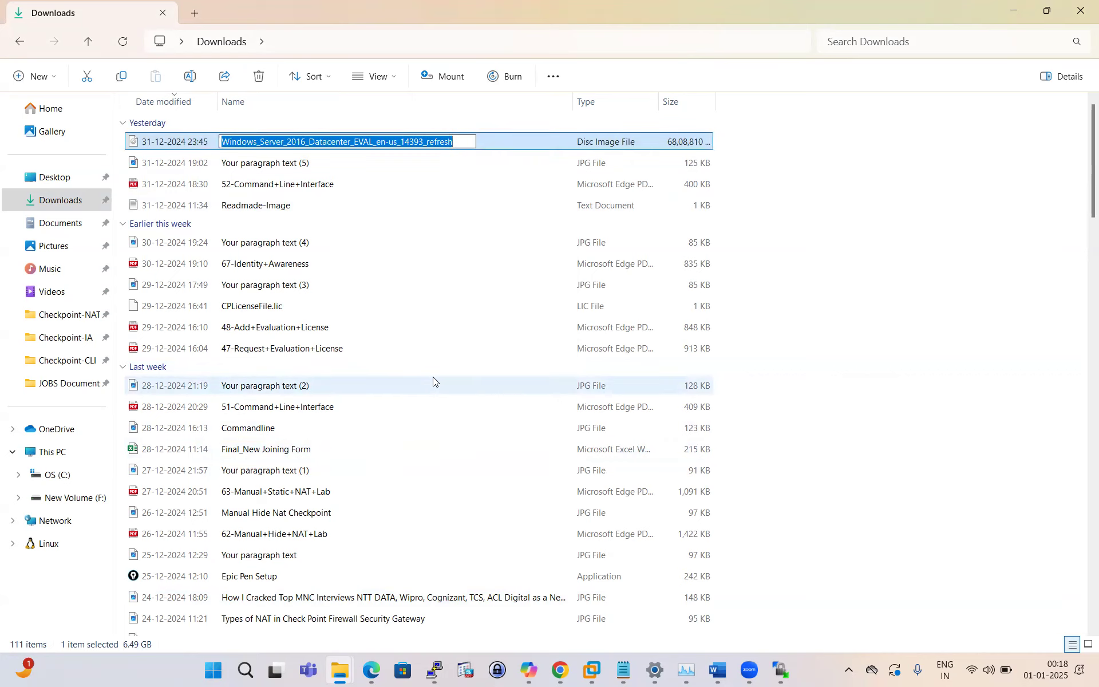
click(623, 670)
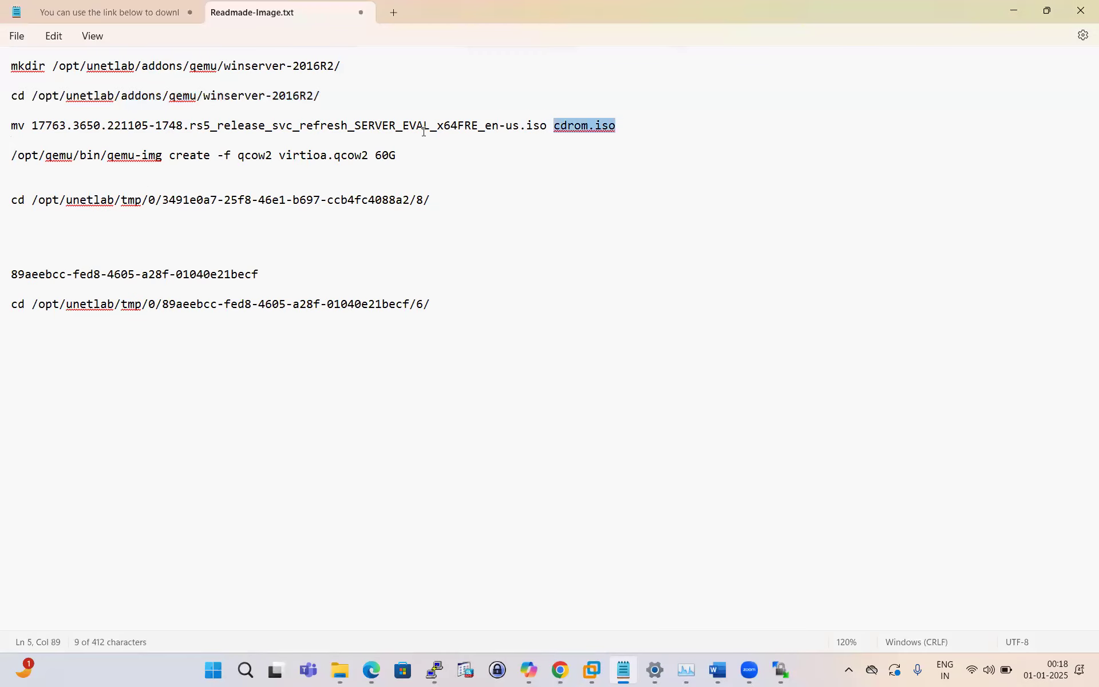
Step: Replace the outdated ISO name on the mv line with the copied Windows Server 2016 file name
drag(521, 126, 35, 128)
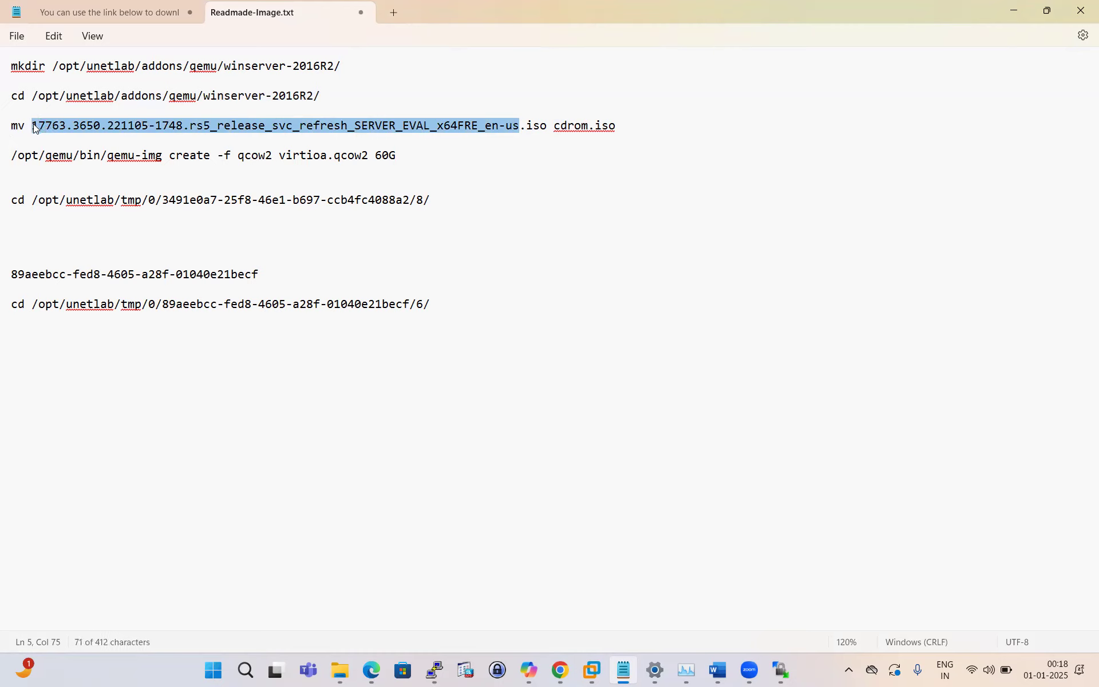
key(ctrl+v)
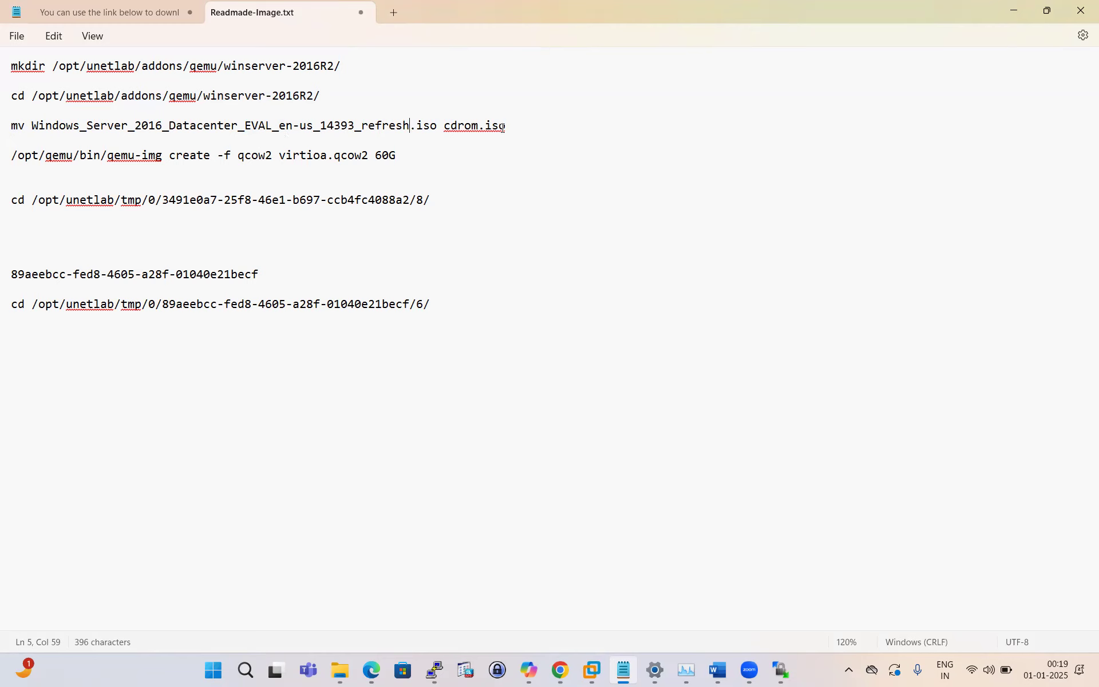
click(559, 670)
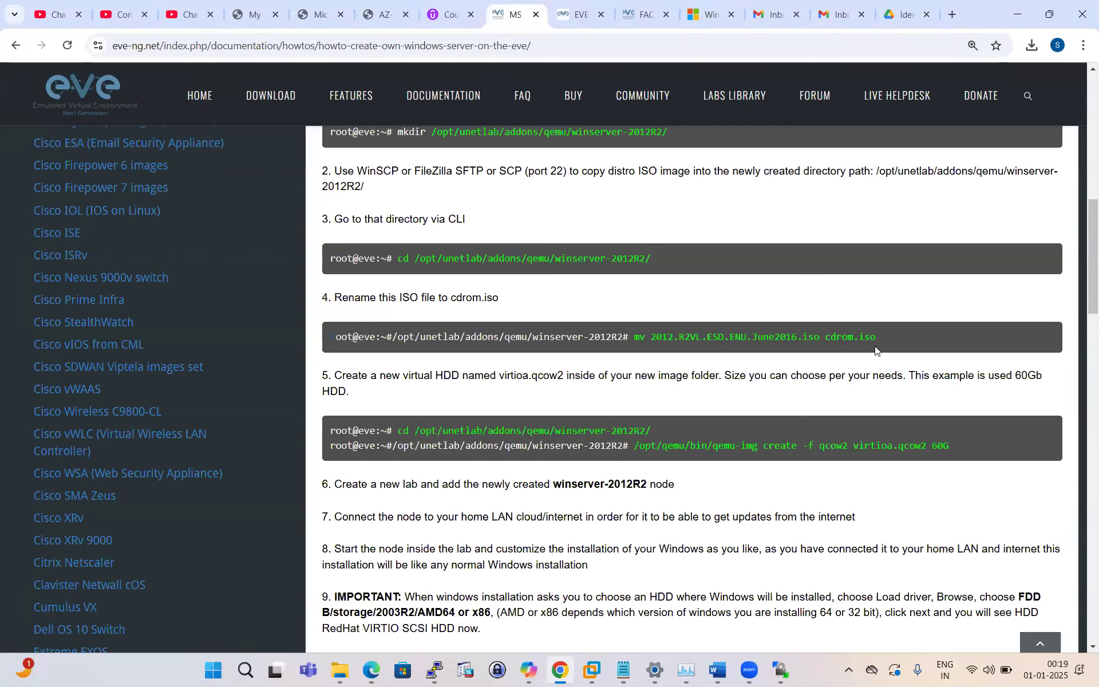
click(623, 670)
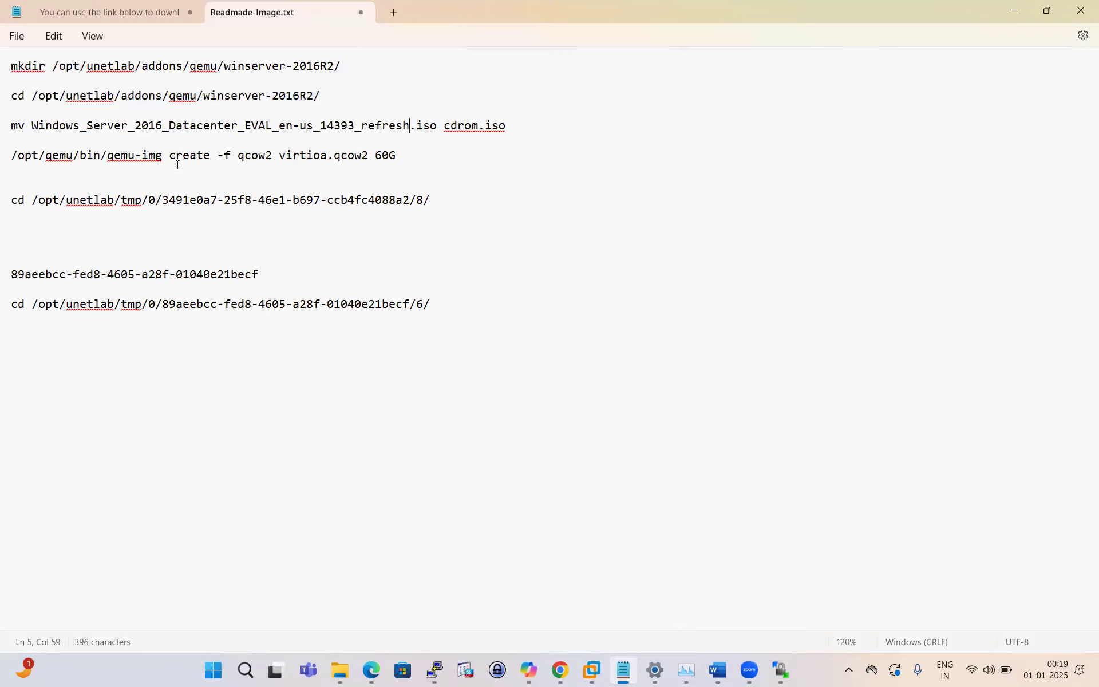
Step: Copy the updated mv rename line and paste it at PuTTY's prompt
drag(513, 128, 13, 132)
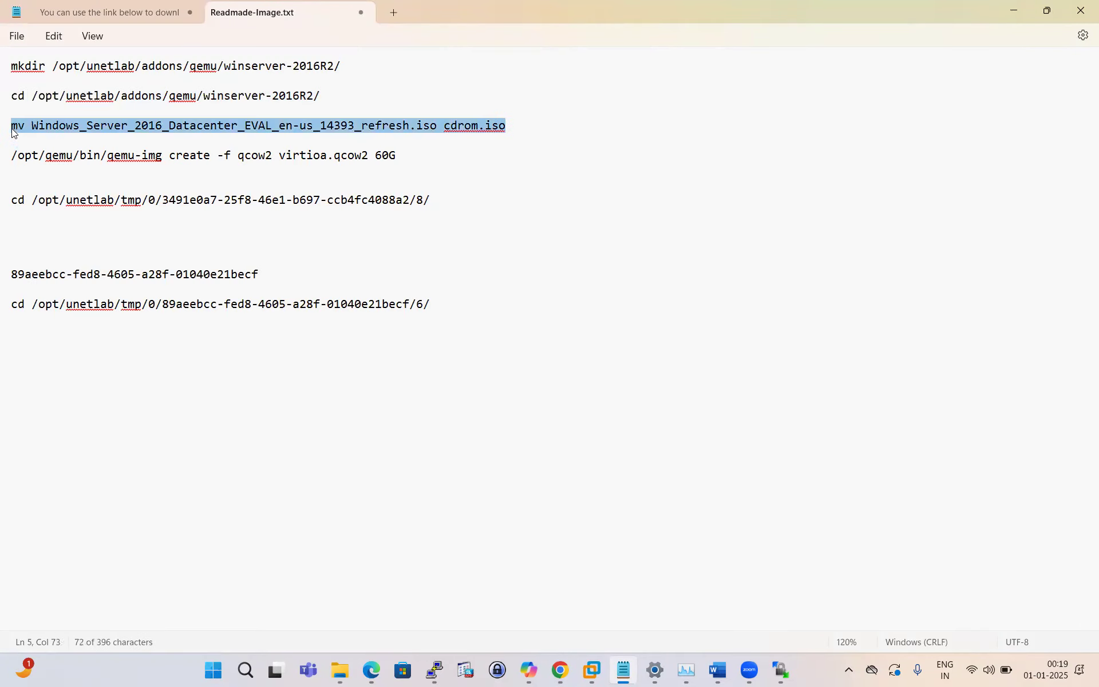
right_click(48, 132)
click(90, 204)
click(432, 673)
right_click(569, 537)
Step: Run the mv, then use ls to find and copy the ISO's actual uppercase .ISO file name
key(Return)
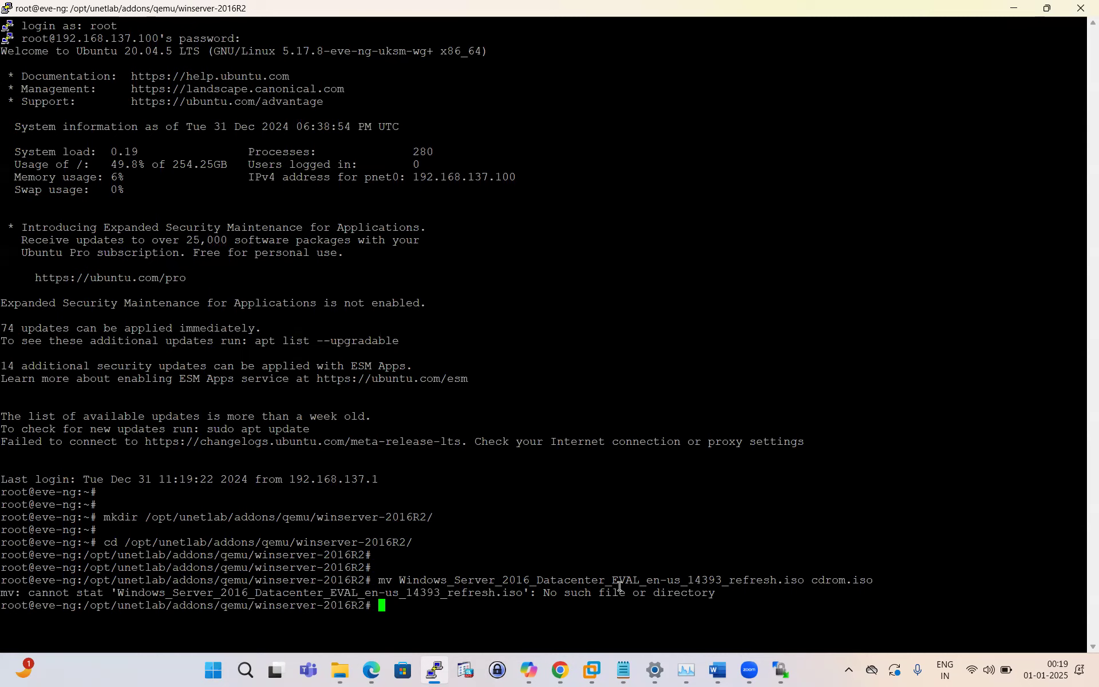
text(ls)
key(Return)
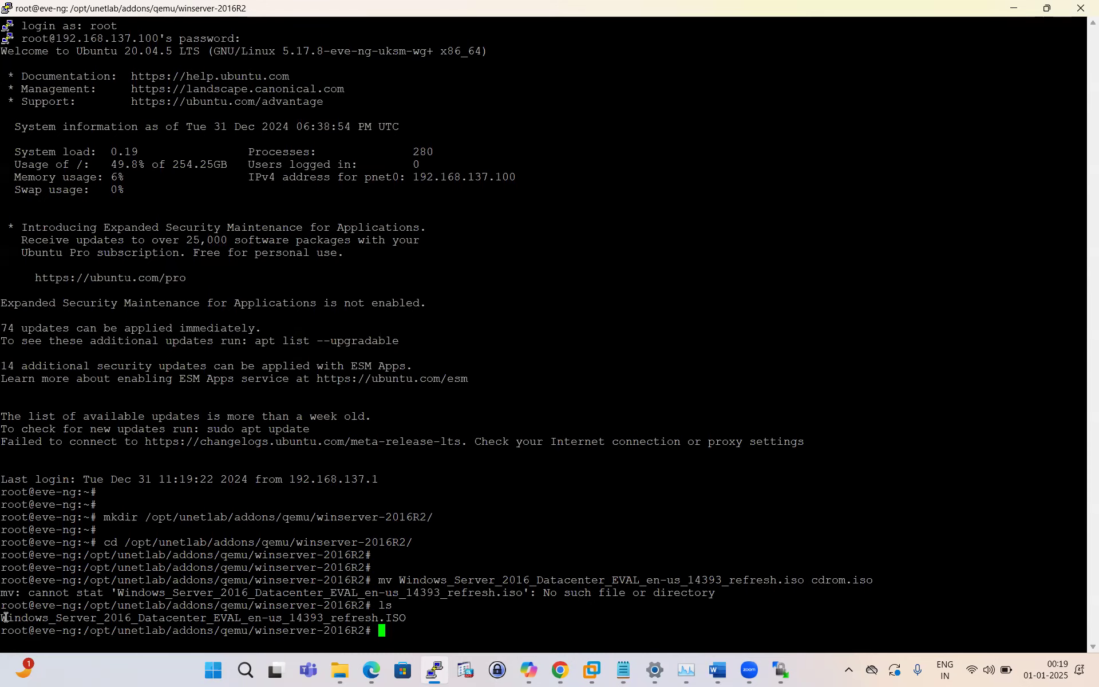
drag(4, 618, 404, 618)
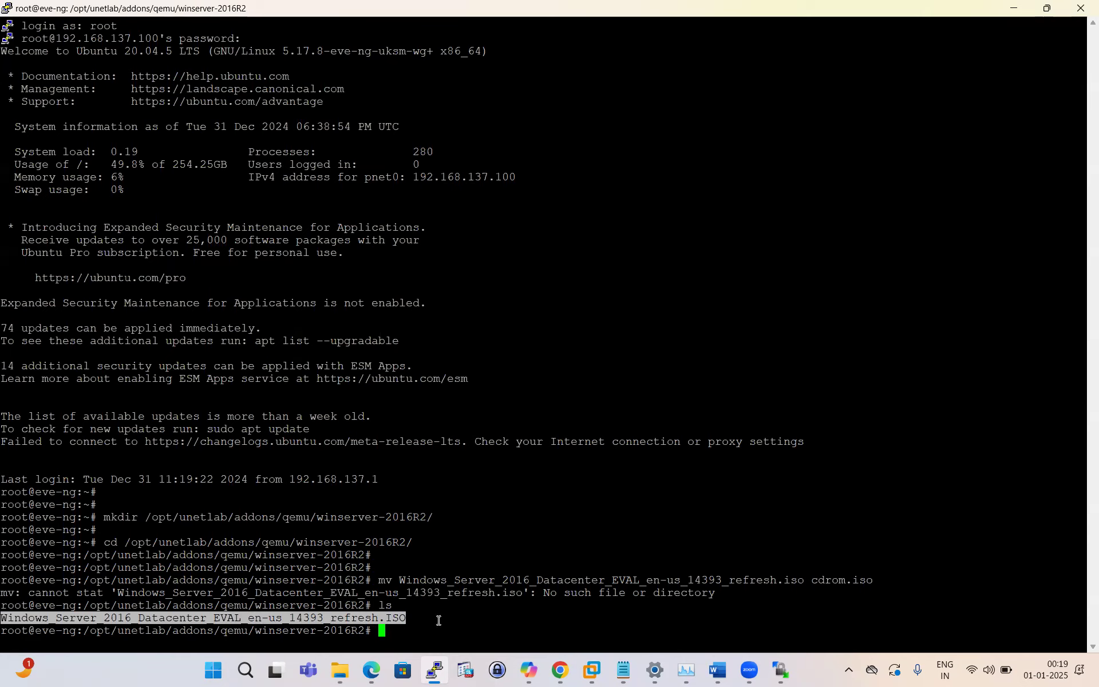
click(387, 619)
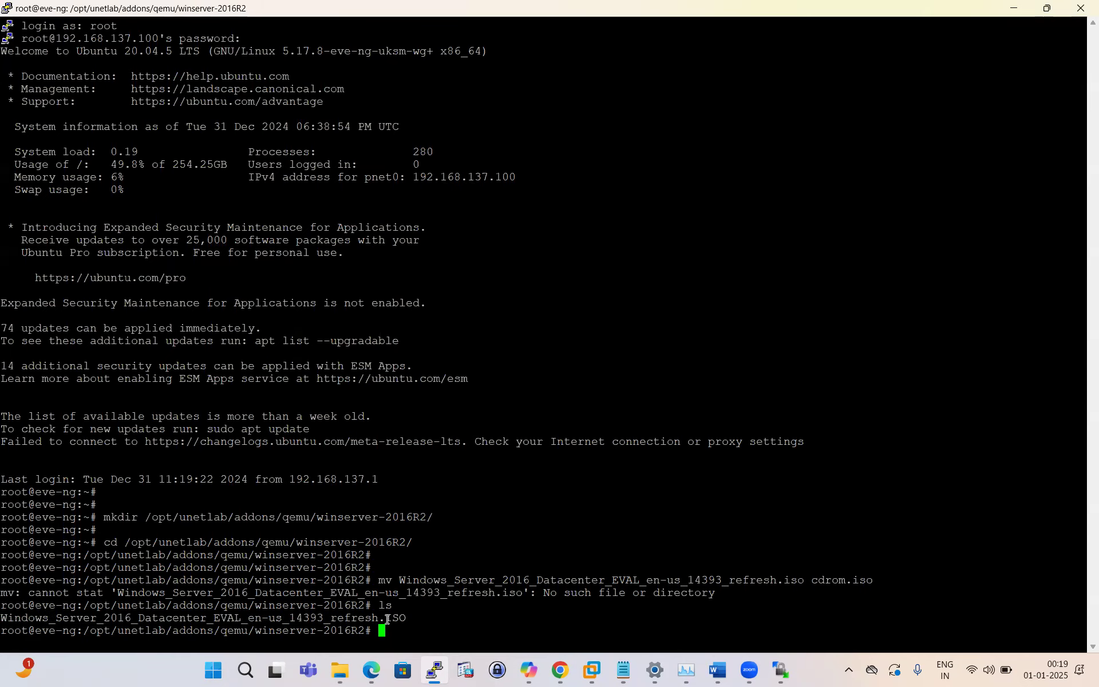
double_click(181, 620)
Step: Paste the uppercase .ISO file name into the notes' mv line and copy the corrected command
click(623, 672)
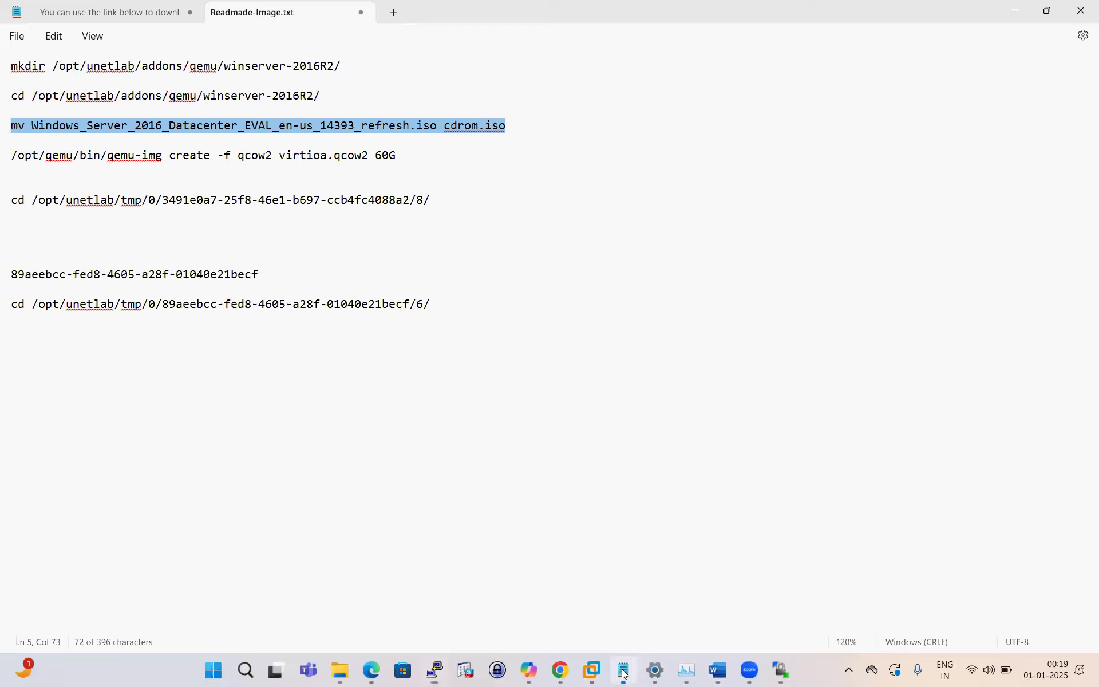
click(376, 155)
drag(434, 126, 41, 128)
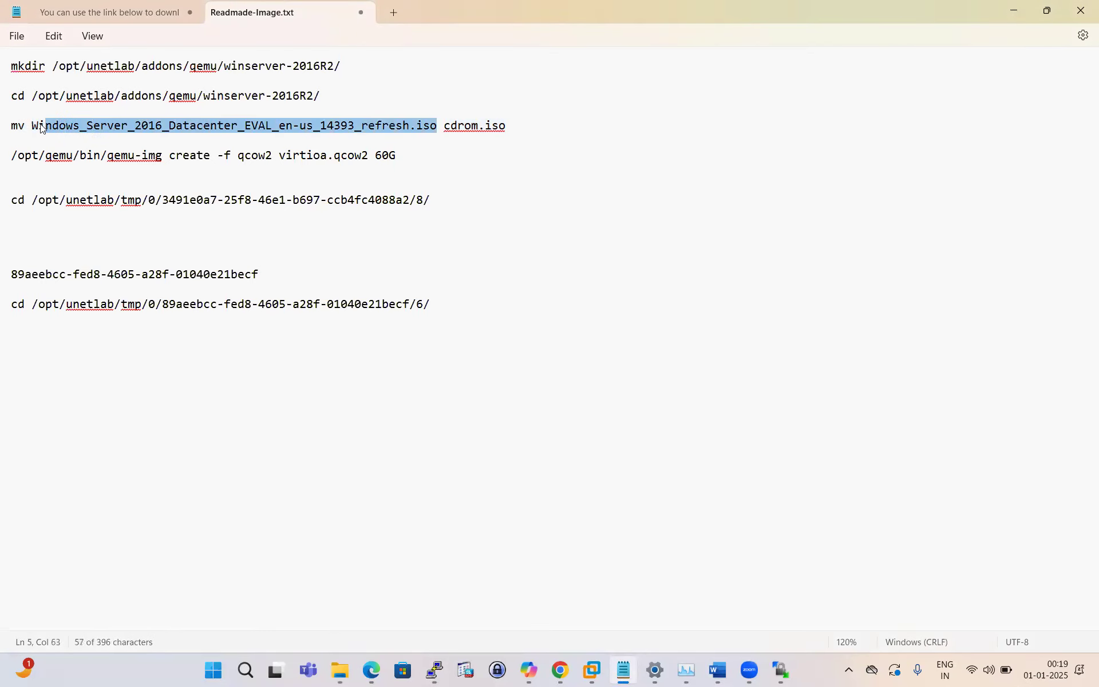
key(ctrl+v)
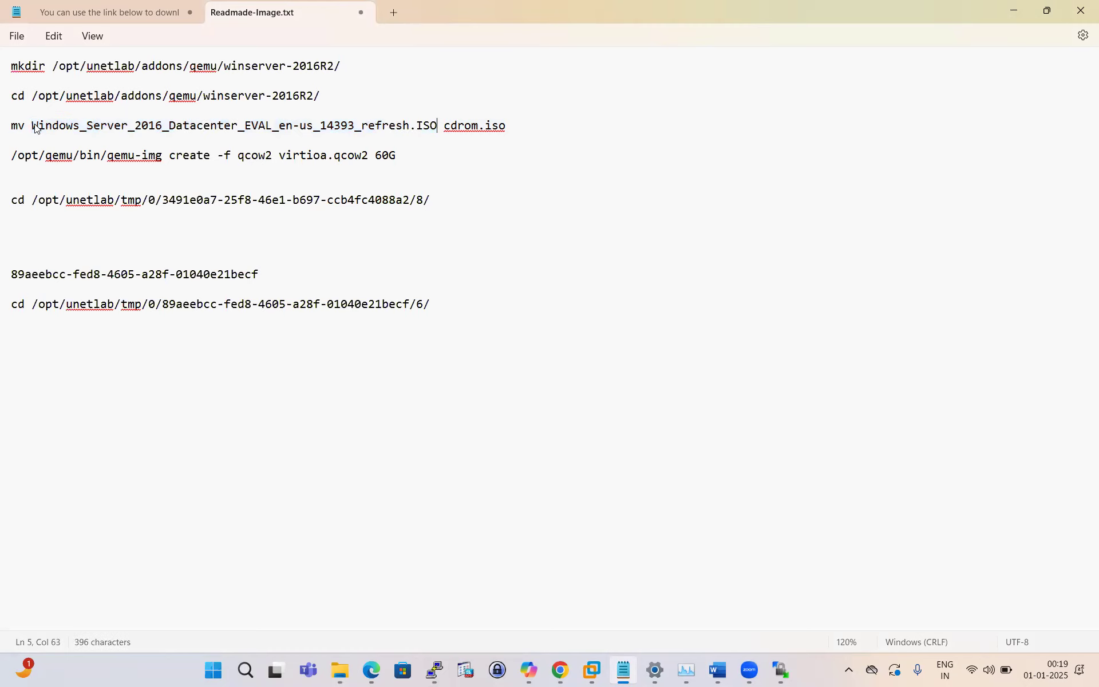
drag(506, 126, 12, 135)
right_click(12, 134)
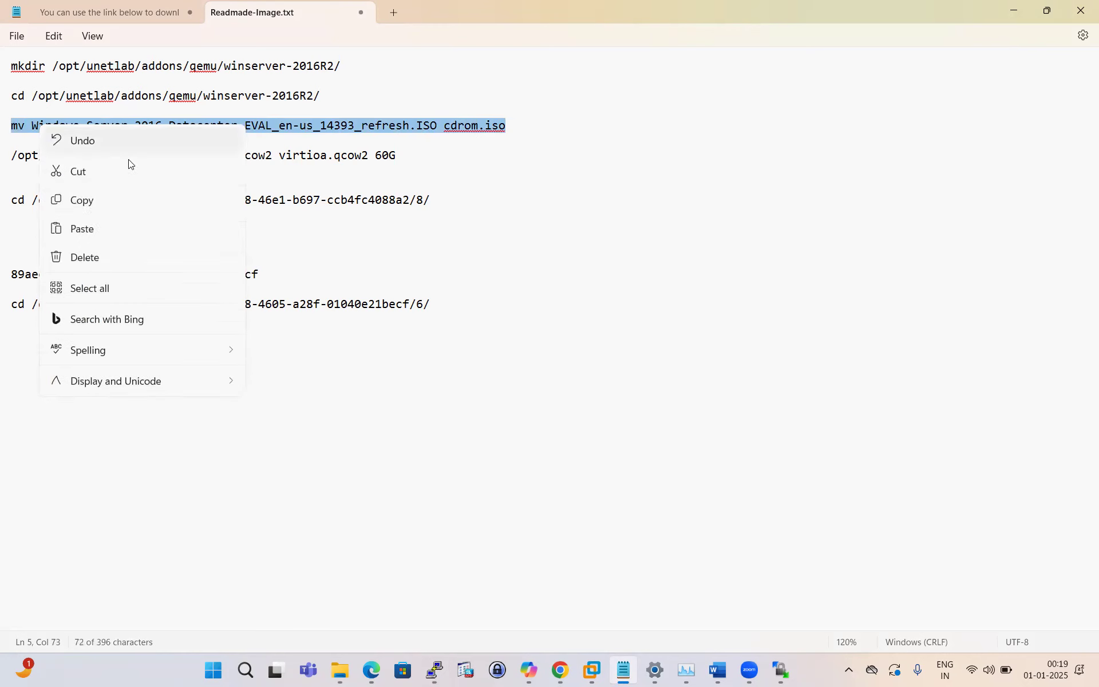
click(89, 200)
key(alt+Tab)
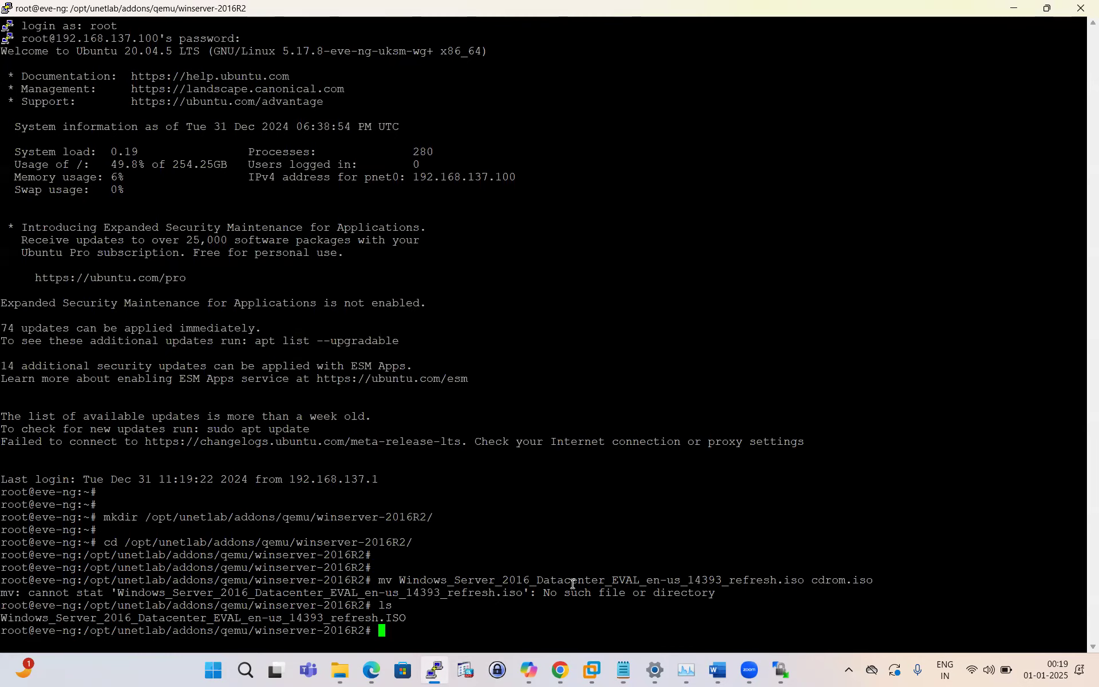
Step: Run the corrected mv to rename the ISO to cdrom.iso, then refresh WinSCP to confirm it
key(Return)
key(Return)
key(Return)
key(Return)
key(Return)
right_click(572, 584)
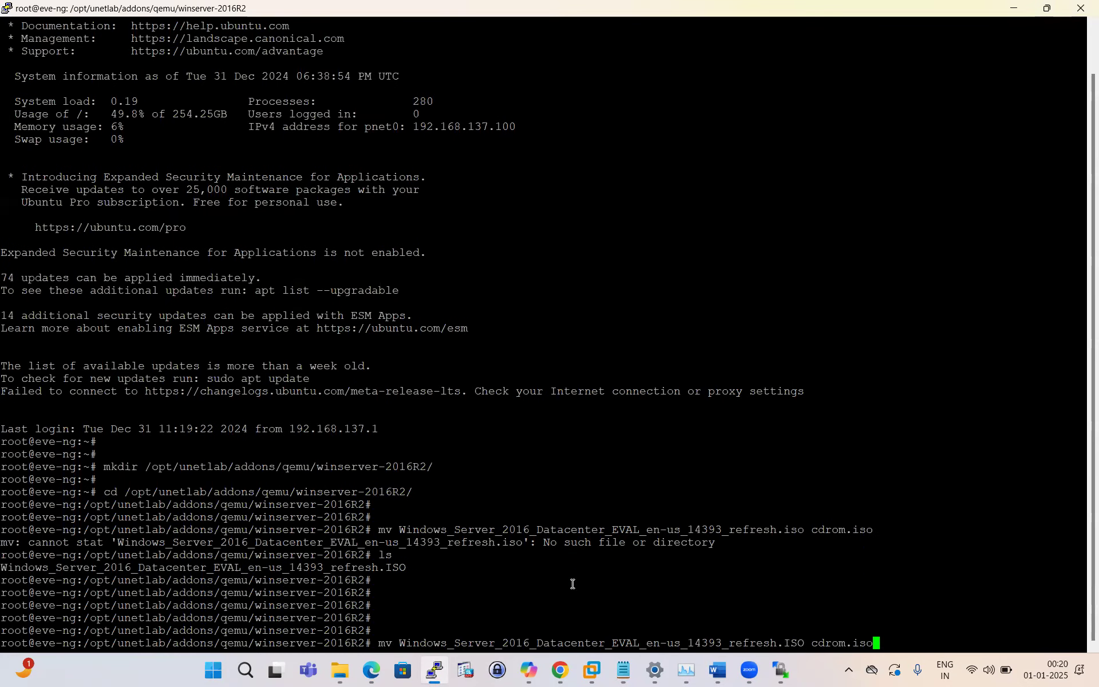
key(Return)
key(Return)
key(Return)
key(Return)
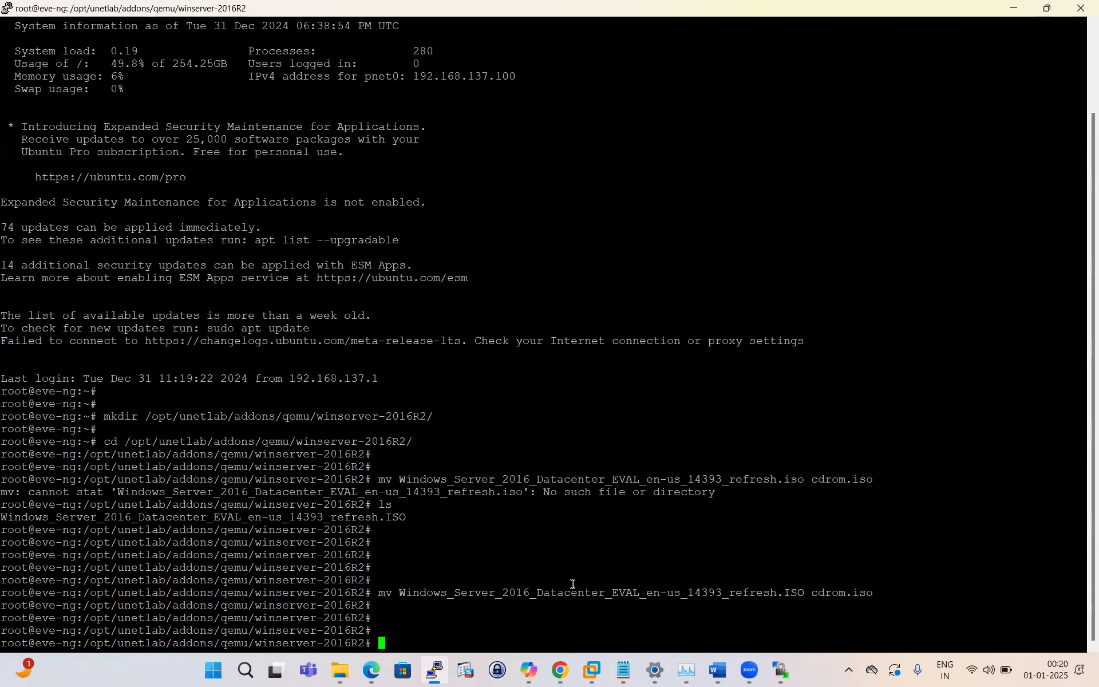
click(780, 670)
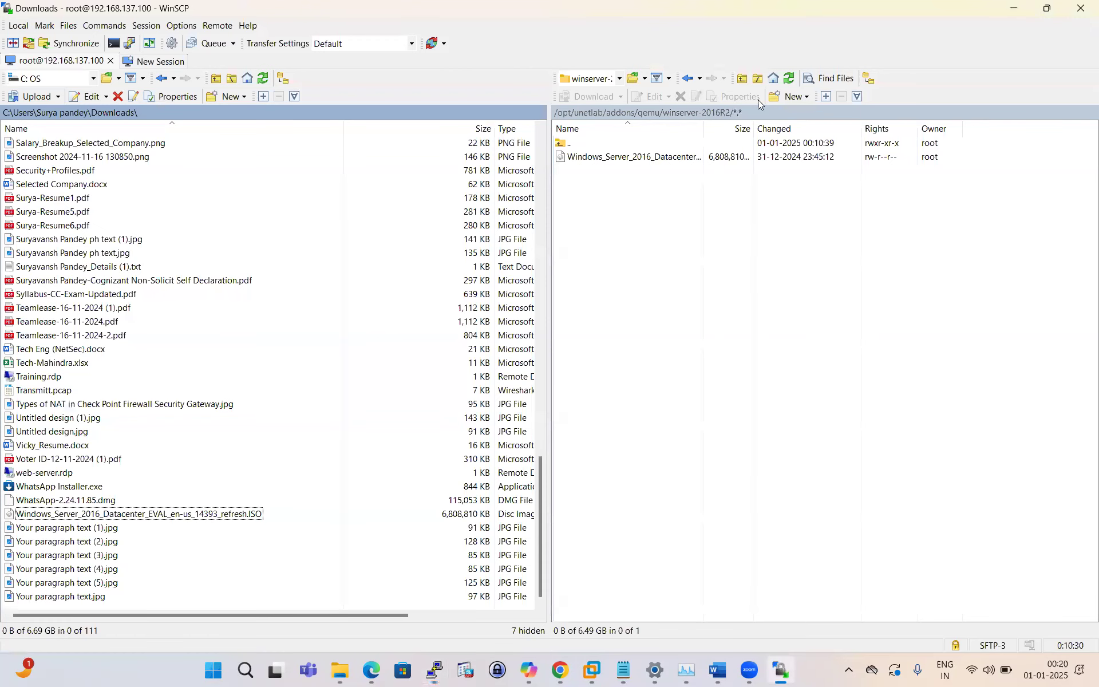
click(789, 80)
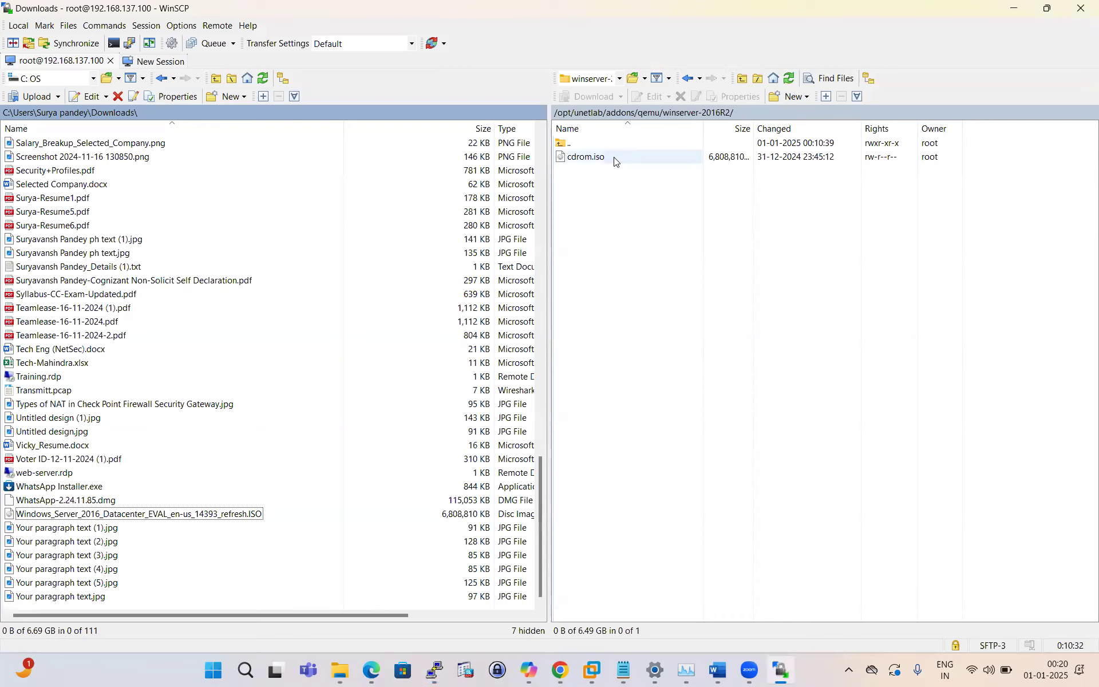
click(559, 671)
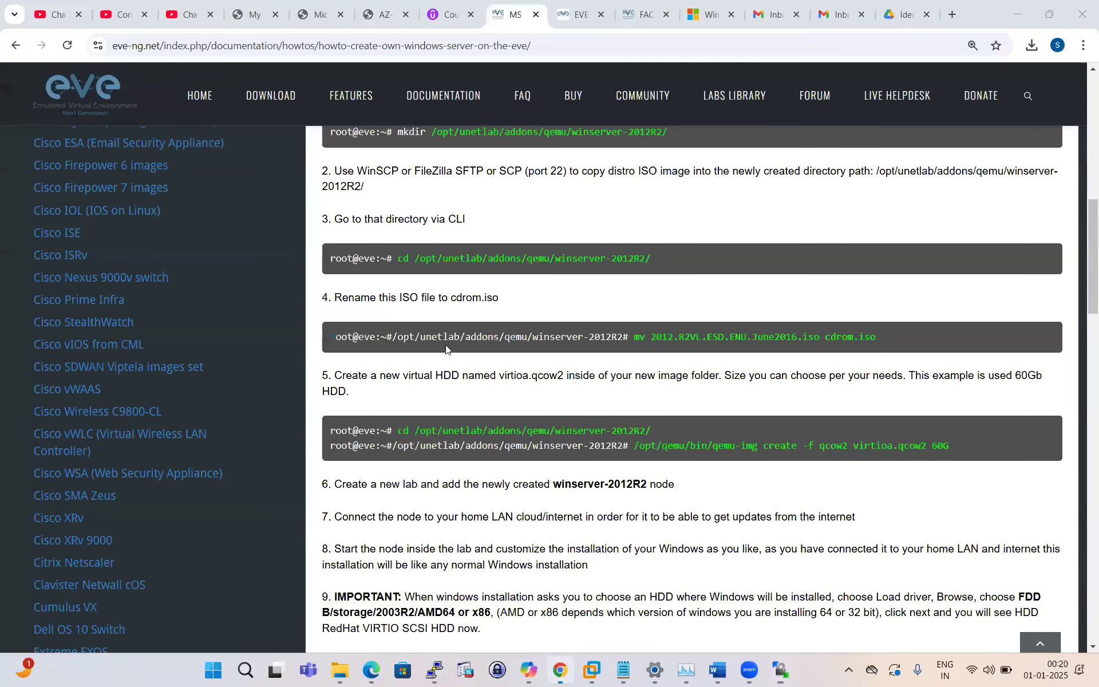
Step: Review step 5's virtioa.qcow2 disk name and qemu folder path in the guide
scroll(435, 269, down, 2)
scroll(409, 305, up, 2)
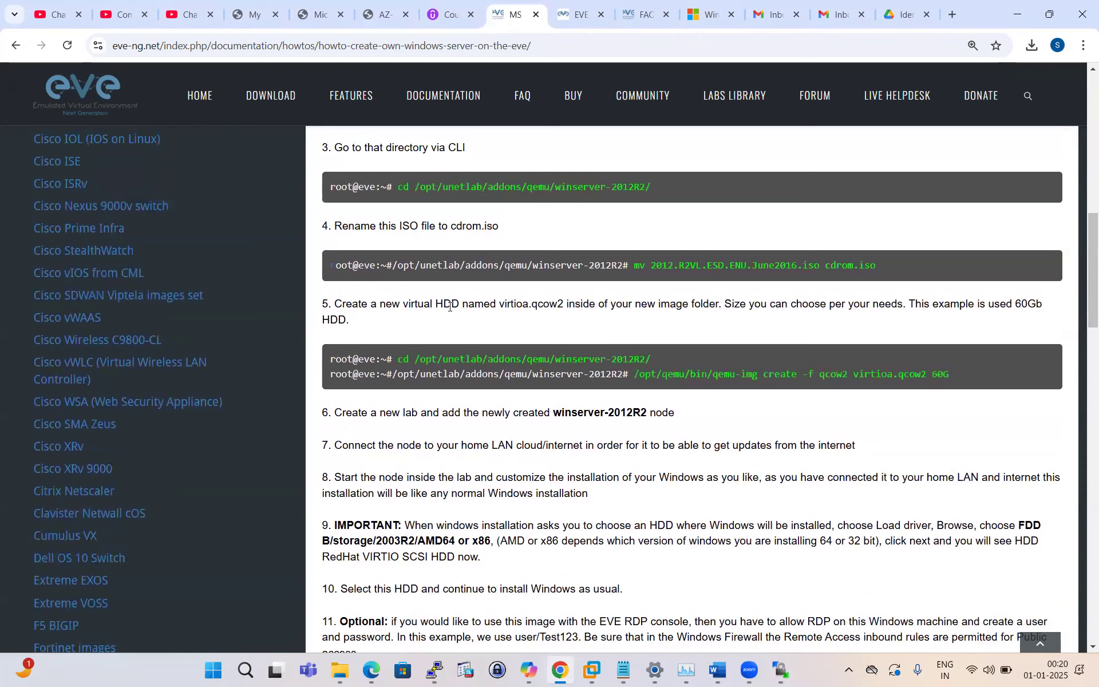
drag(501, 304, 563, 304)
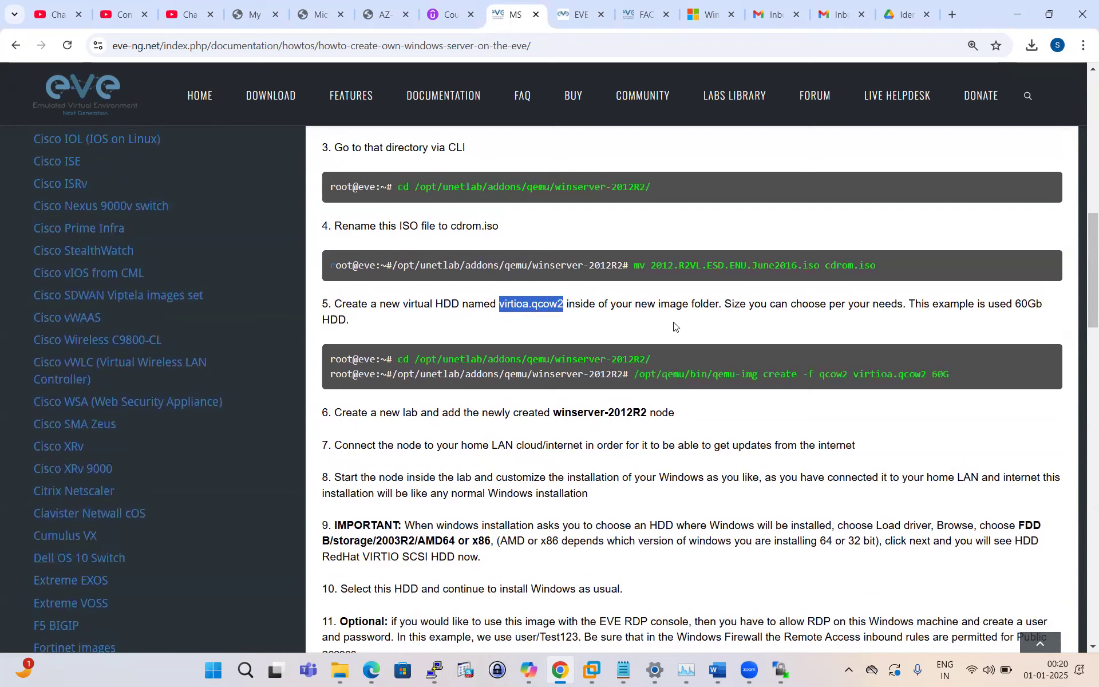
drag(630, 375, 397, 375)
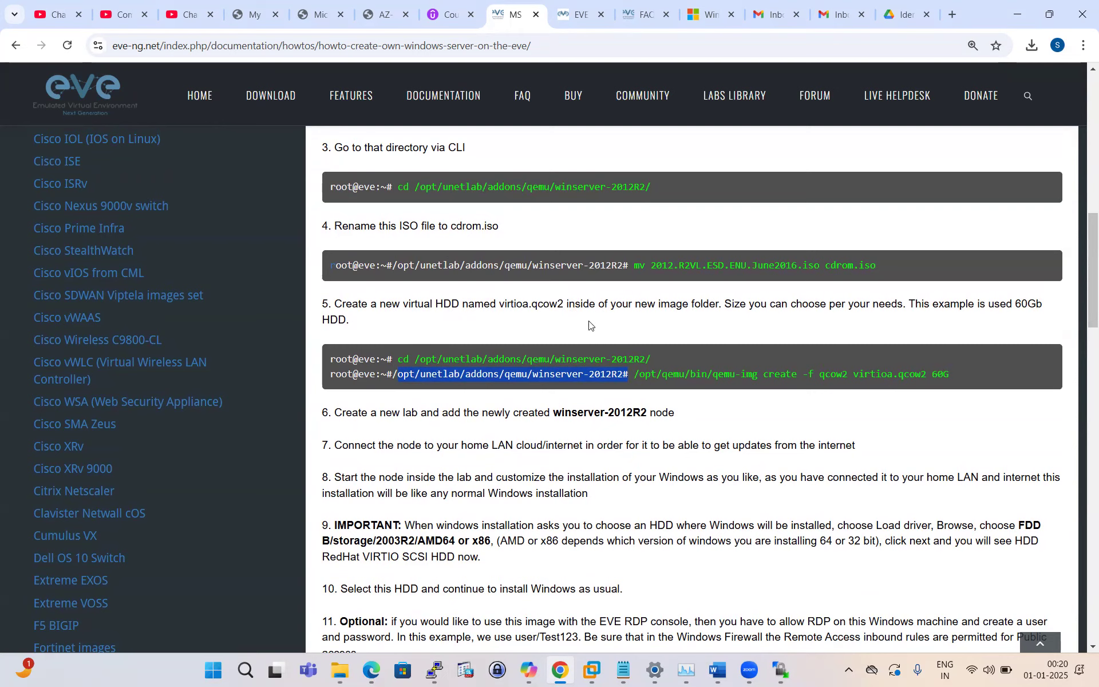
drag(499, 304, 563, 304)
click(682, 396)
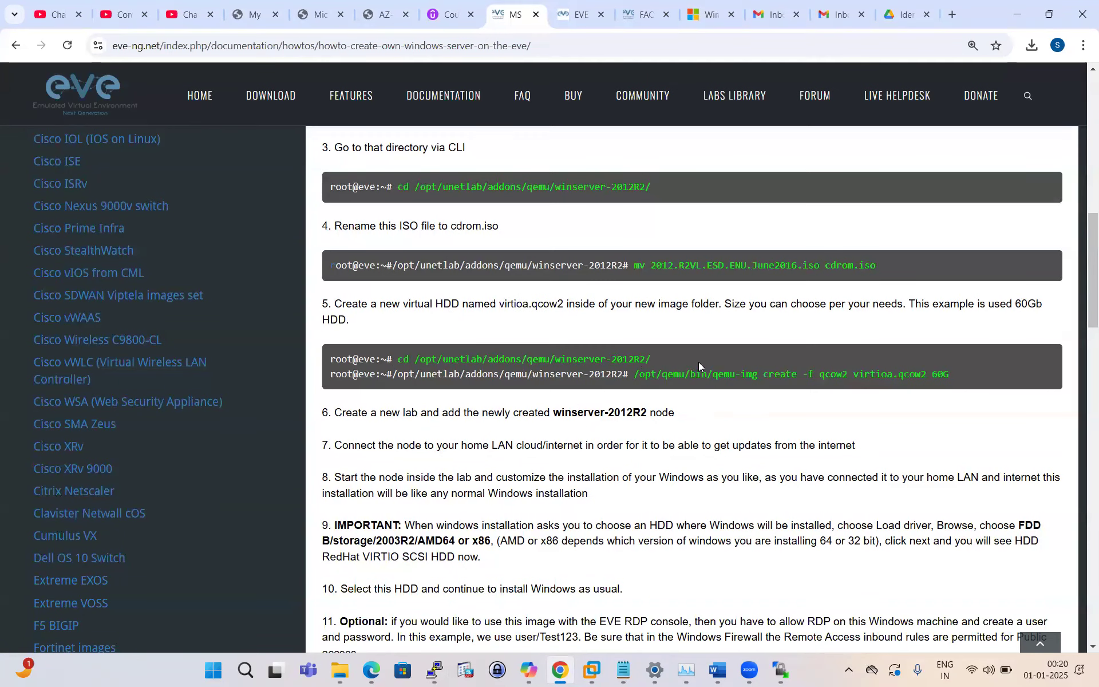
Step: Copy the qemu-img create virtioa.qcow2 60G command and paste it at PuTTY's prompt
drag(634, 375, 949, 373)
right_click(944, 373)
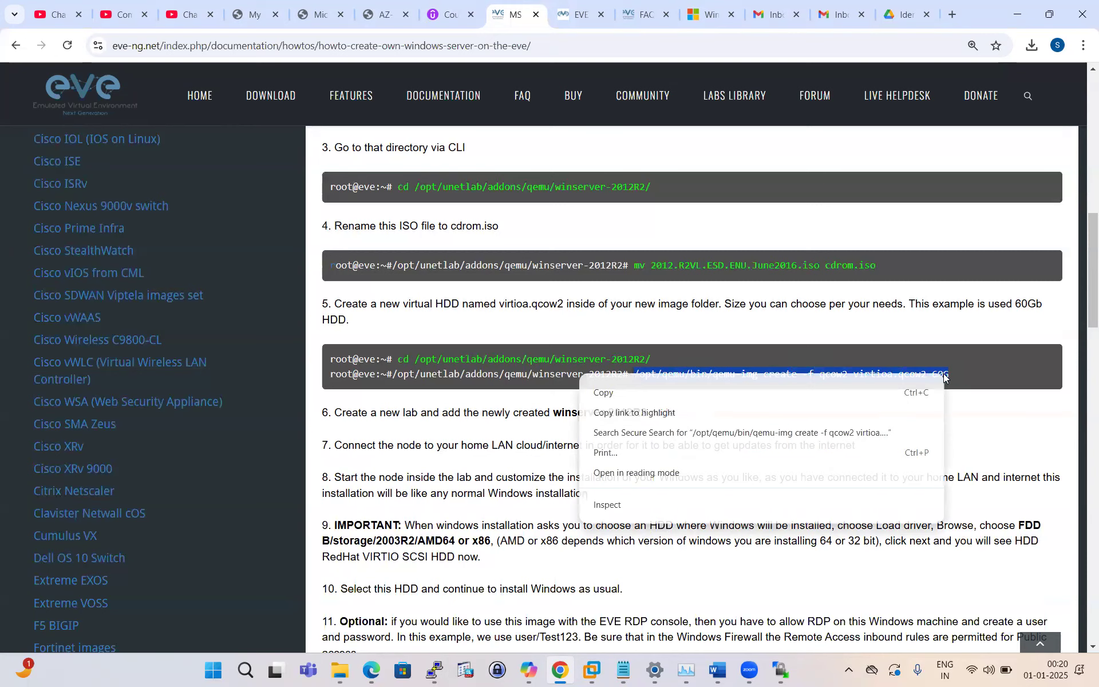
click(602, 393)
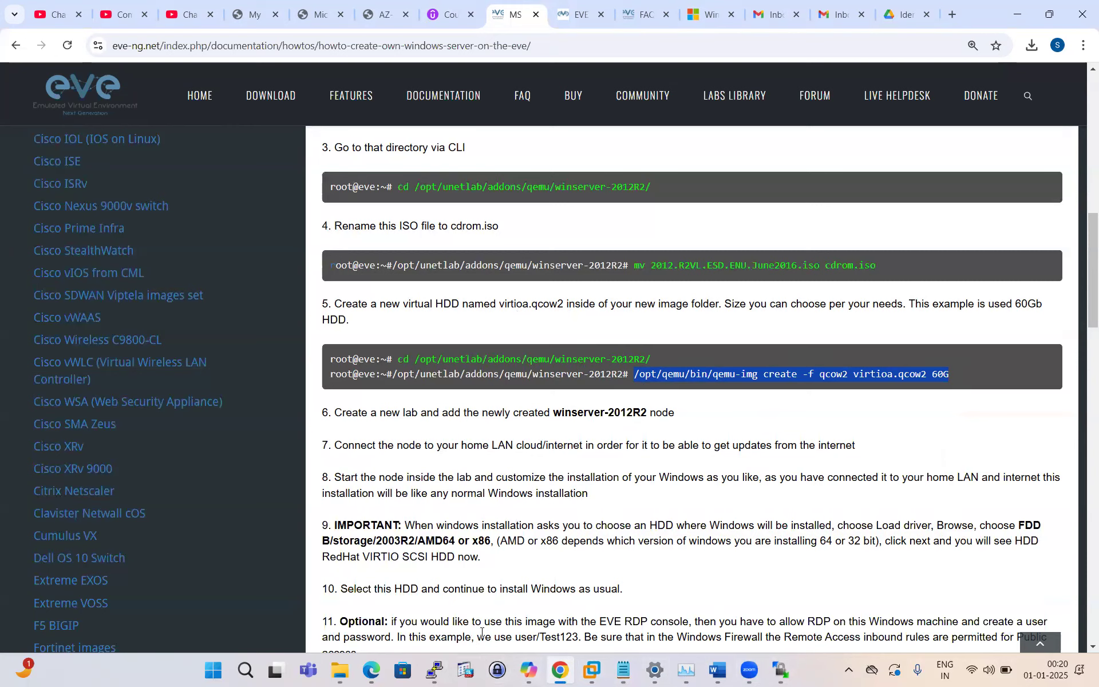
click(434, 670)
right_click(574, 470)
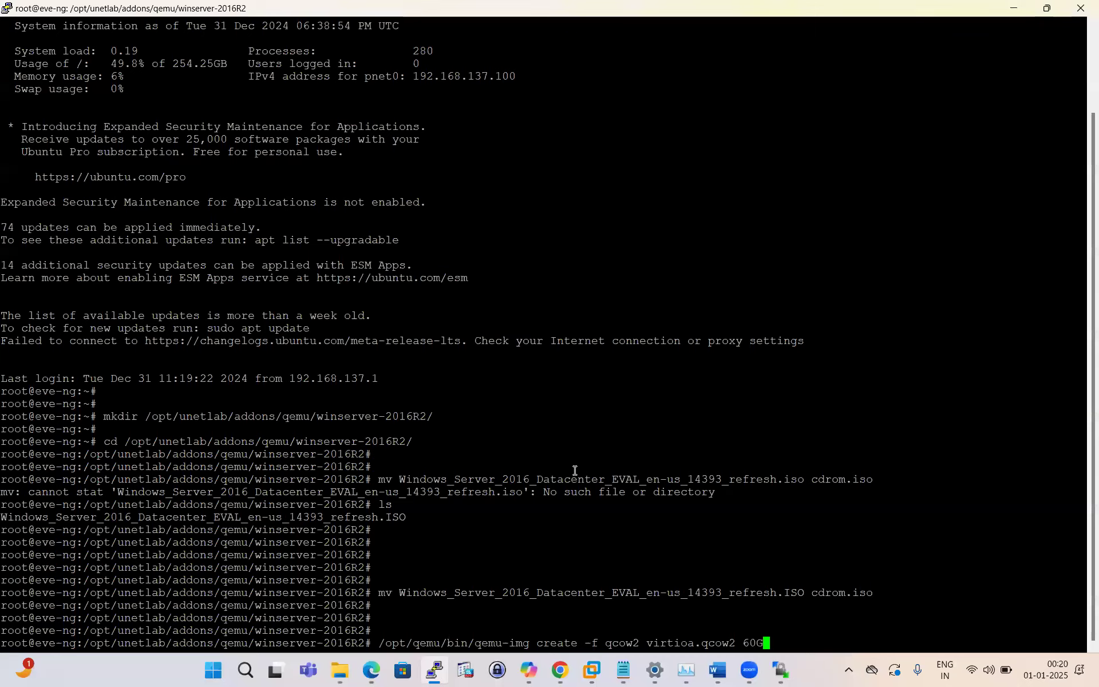
Step: Run qemu-img create to make the 60G virtioa.qcow2 disk, then check the folder in WinSCP
key(Return)
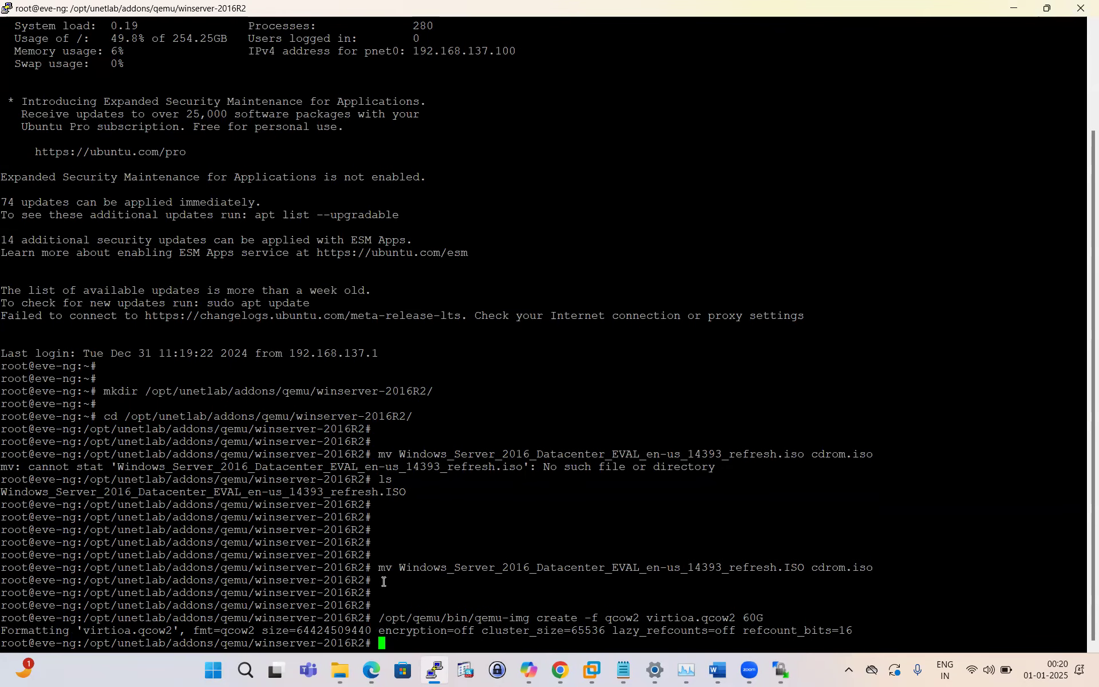
click(779, 668)
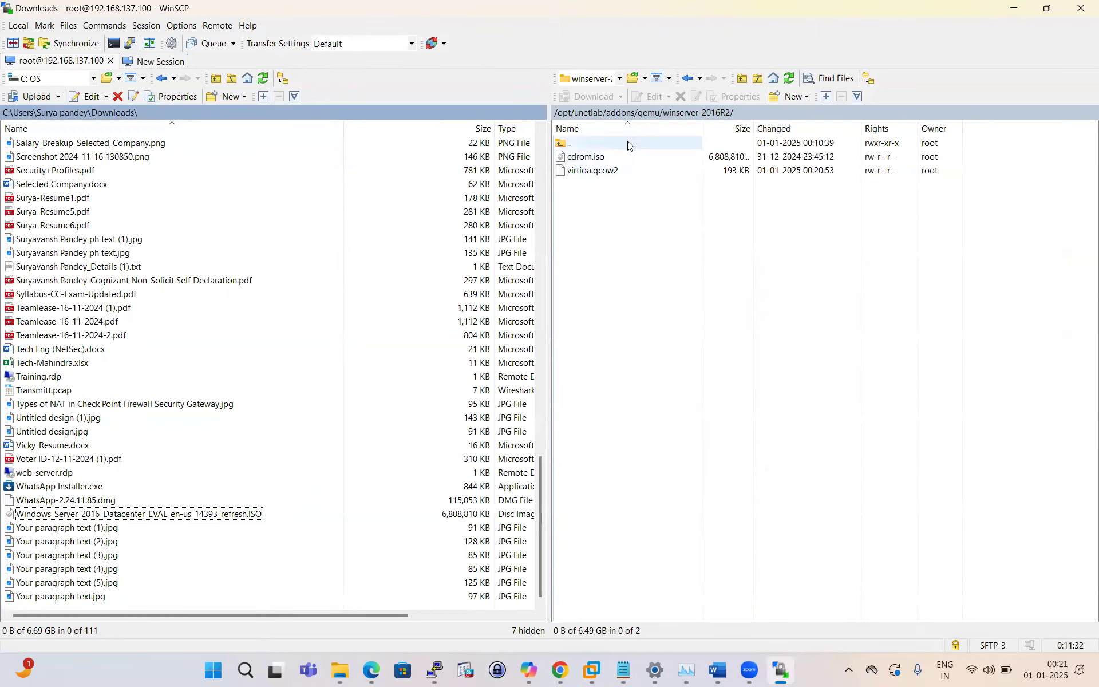
Step: Back in the EVE-NG guide in Chrome, move past the qemu-img command to step 6's new-lab instruction
click(559, 670)
click(934, 373)
drag(957, 373, 574, 375)
scroll(293, 317, down, 1)
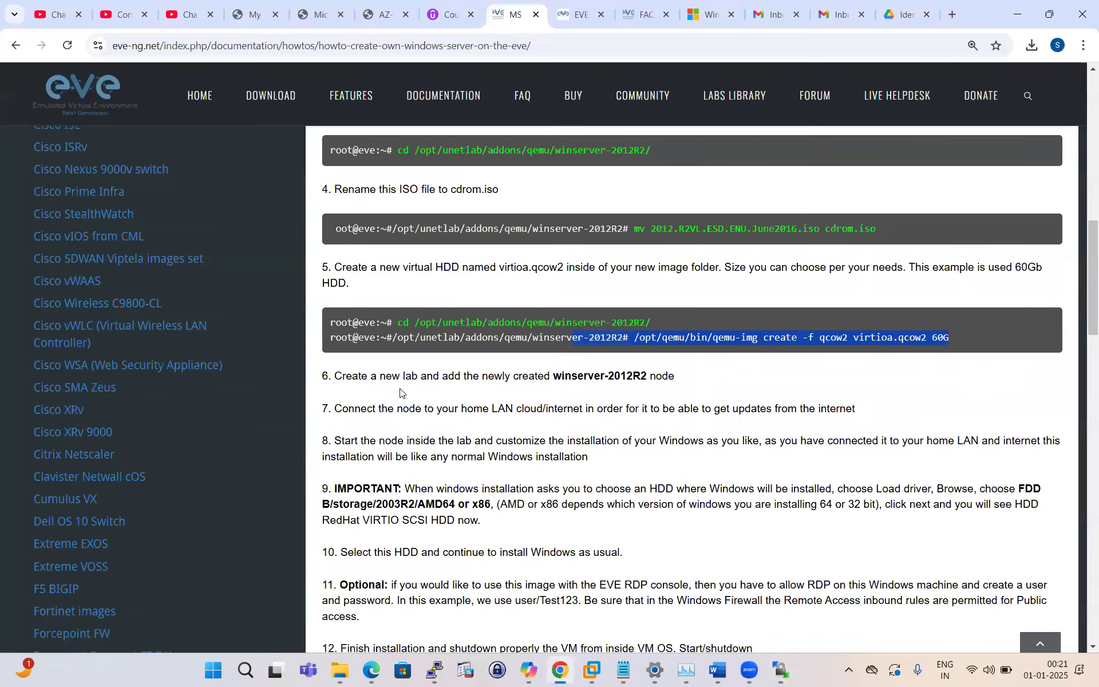
drag(335, 341, 712, 349)
click(710, 349)
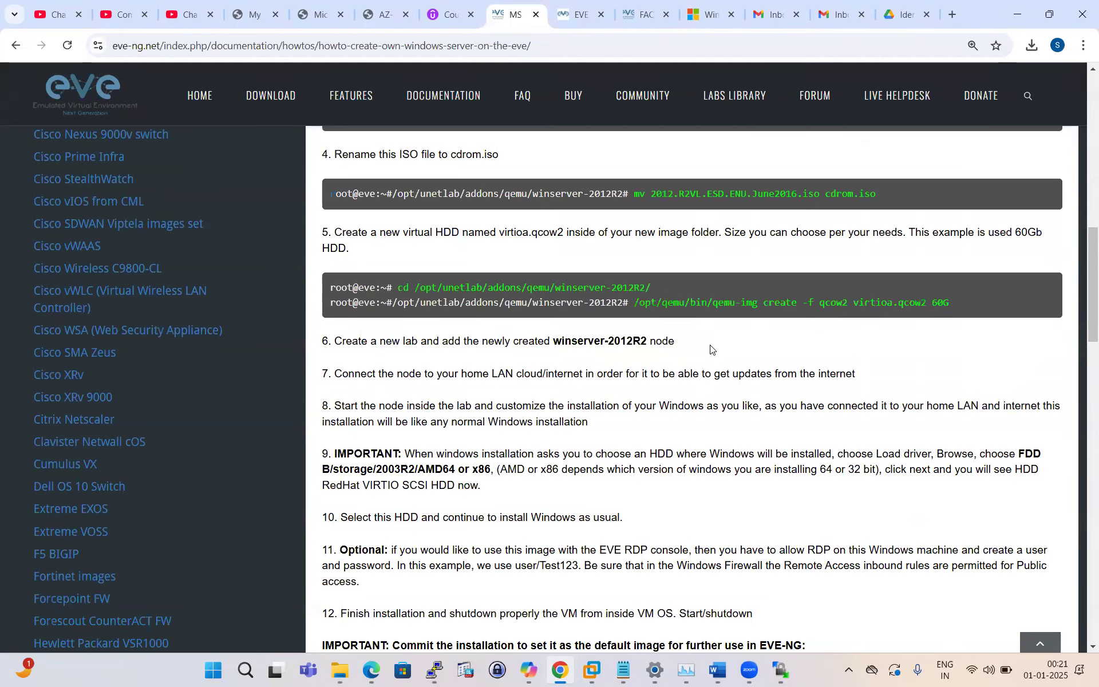